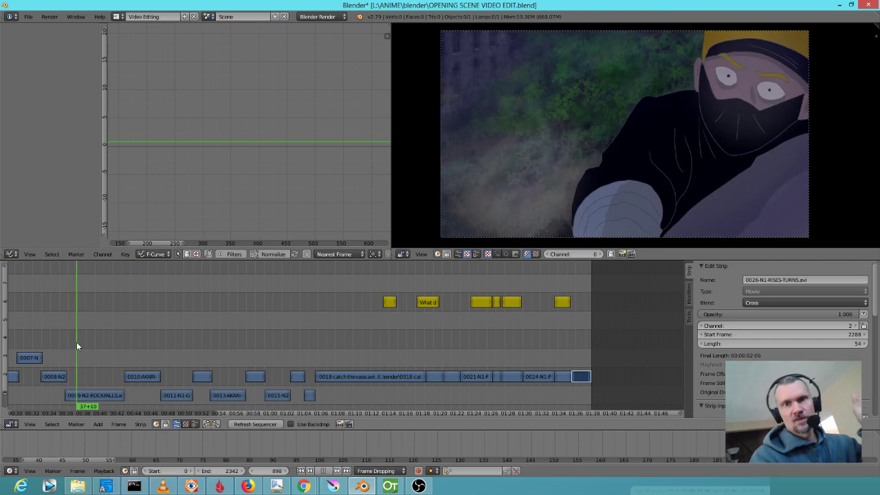
Review the 0009-N2-ROCKFALLS strip in the Blender sequencer around the 37 to 41 second marks, and switch to OpenToonz.
{"action": "scroll", "coordinate": [70, 339], "scroll_direction": "up", "scroll_amount": 6}
{"action": "scroll", "coordinate": [70, 337], "scroll_direction": "left", "scroll_amount": 6}
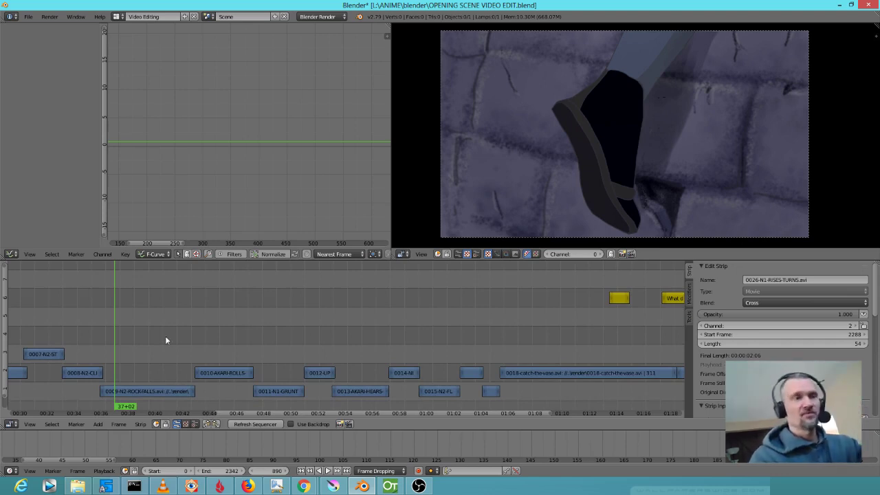
{"action": "left_click_drag", "start_coordinate": [101, 342], "coordinate": [163, 354]}
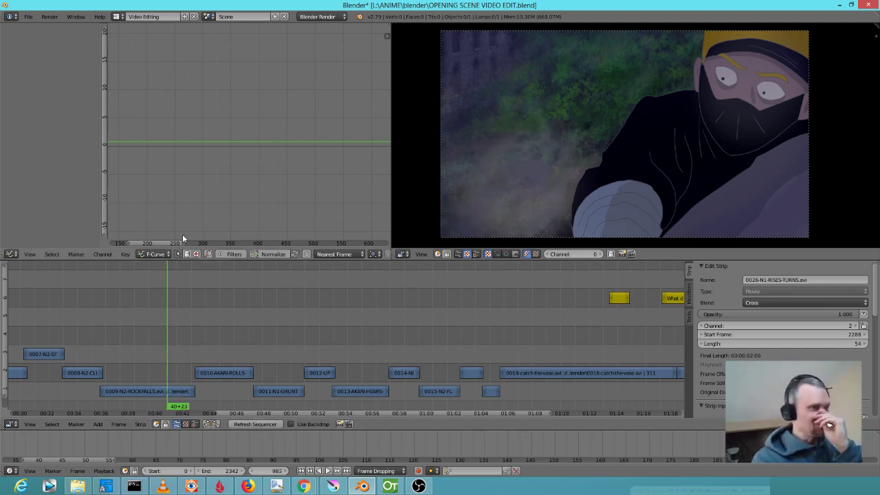
{"action": "left_click_drag", "start_coordinate": [485, 10], "coordinate": [0, 0]}
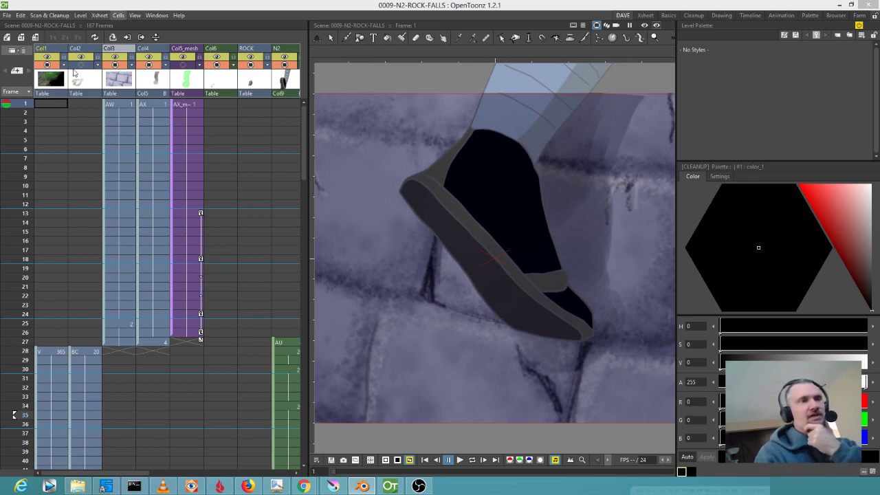
Scrub the 0009-N2-ROCK-FALLS scene from frame 1 to frame 30 and examine the ninja's blink starting at frame 28.
{"action": "left_click_drag", "start_coordinate": [19, 105], "coordinate": [19, 249]}
{"action": "scroll", "coordinate": [483, 262], "scroll_direction": "down", "scroll_amount": 3}
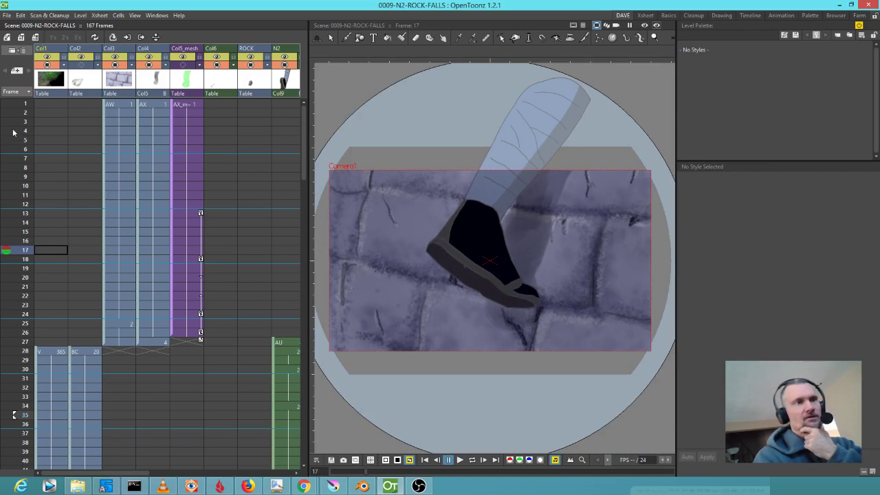
{"action": "mouse_move", "coordinate": [19, 121]}
{"action": "left_mouse_down"}
{"action": "mouse_move", "coordinate": [1, 358]}
{"action": "mouse_move", "coordinate": [2, 395]}
{"action": "mouse_move", "coordinate": [8, 359]}
{"action": "mouse_move", "coordinate": [13, 366]}
{"action": "mouse_move", "coordinate": [10, 402]}
{"action": "mouse_move", "coordinate": [17, 356]}
{"action": "mouse_move", "coordinate": [17, 369]}
{"action": "left_mouse_up"}
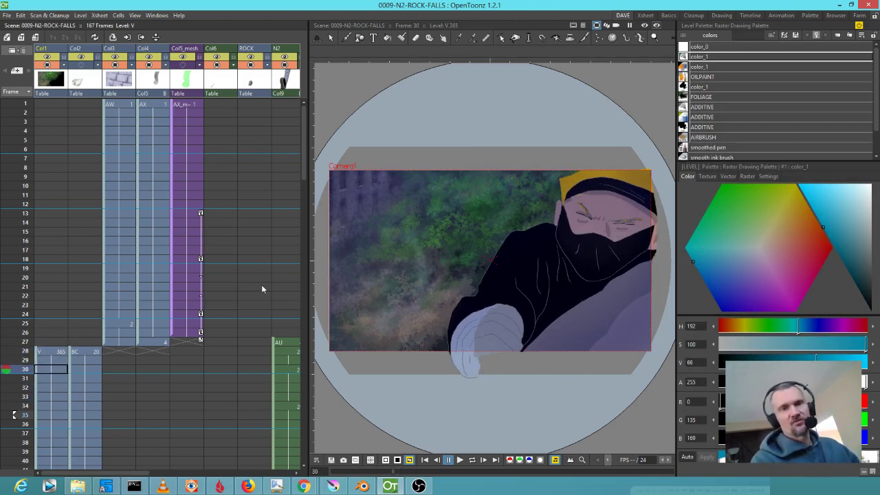
{"action": "left_click_drag", "start_coordinate": [24, 366], "coordinate": [42, 364]}
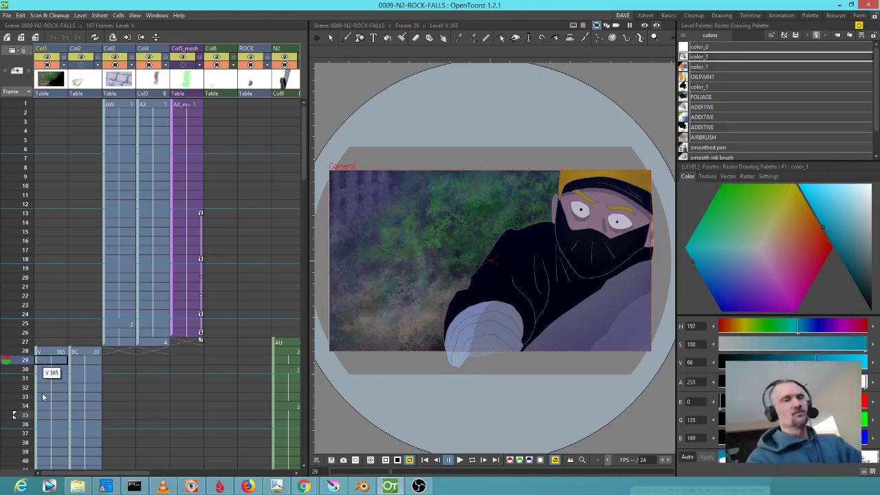
{"action": "left_click_drag", "start_coordinate": [204, 282], "coordinate": [178, 257]}
{"action": "mouse_move", "coordinate": [25, 265]}
{"action": "left_mouse_down"}
{"action": "mouse_move", "coordinate": [31, 323]}
{"action": "mouse_move", "coordinate": [31, 263]}
{"action": "left_mouse_up"}
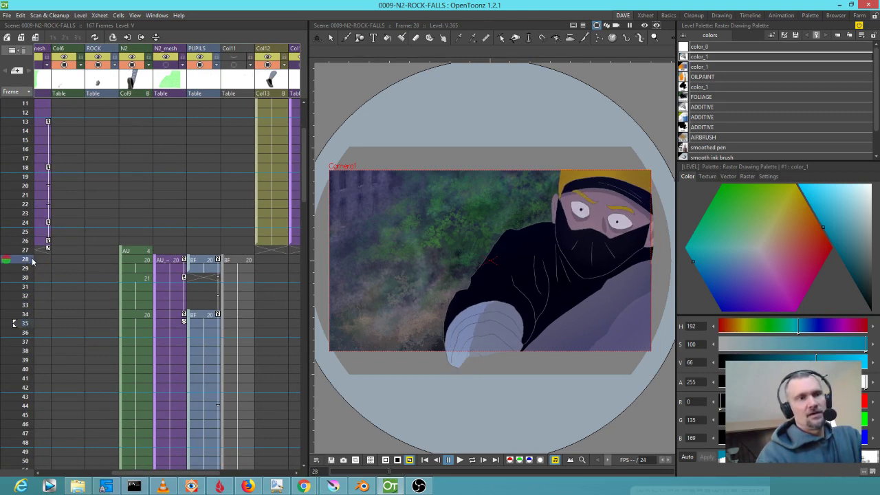
Toggle the camera visibility of the N2, N2_mesh and PUPILS columns at frame 28 to examine what each one contains.
{"action": "left_click", "coordinate": [133, 66]}
{"action": "left_click", "coordinate": [134, 66]}
{"action": "left_click", "coordinate": [133, 65]}
{"action": "left_click", "coordinate": [165, 66]}
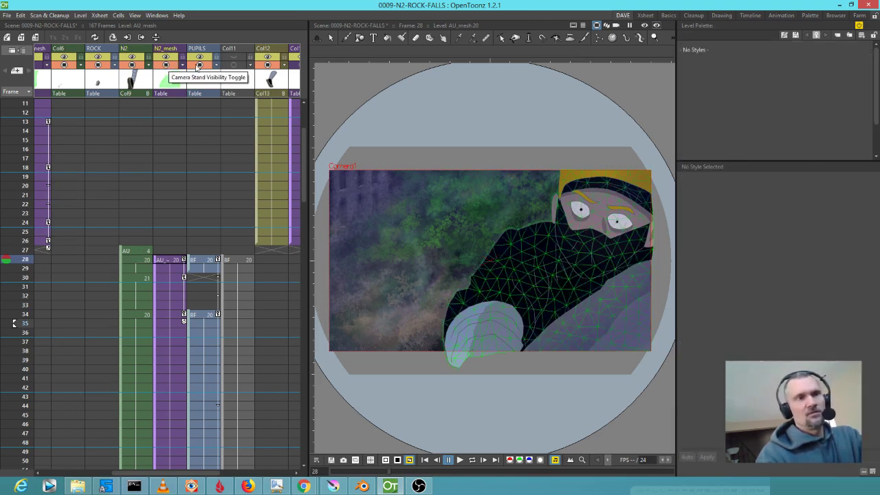
{"action": "left_click", "coordinate": [165, 66]}
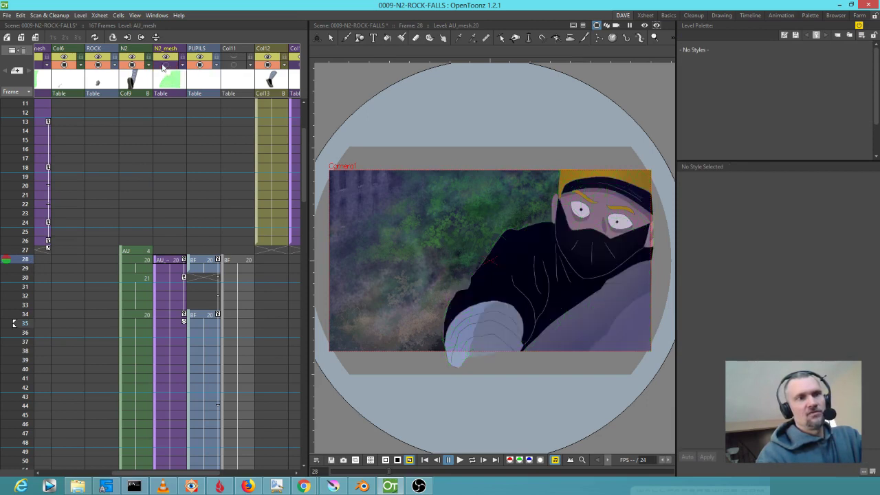
{"action": "left_click", "coordinate": [200, 67]}
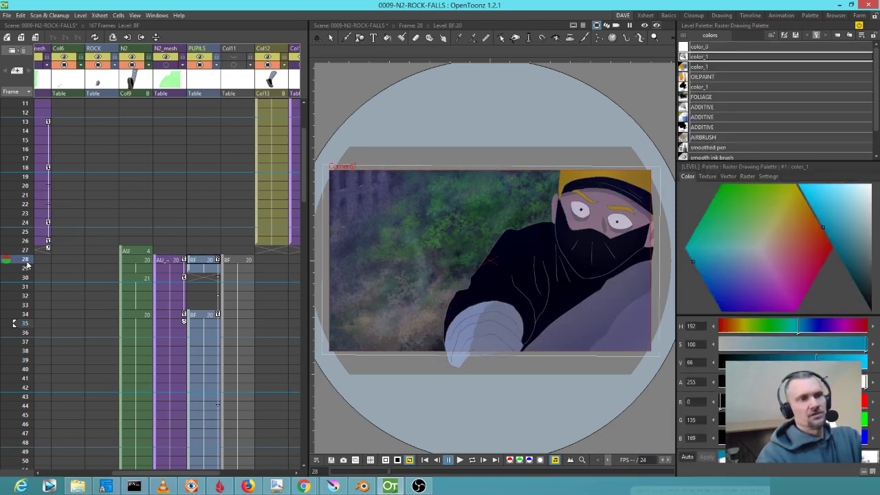
{"action": "left_click", "coordinate": [132, 65]}
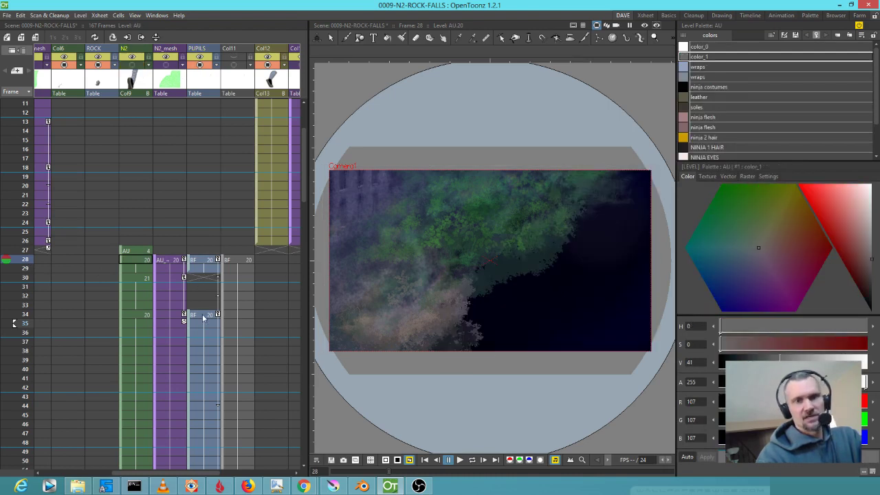
Go to frame 31 and turn on camera visibility for the N2_mesh and N2 columns.
{"action": "left_click_drag", "start_coordinate": [24, 265], "coordinate": [28, 286]}
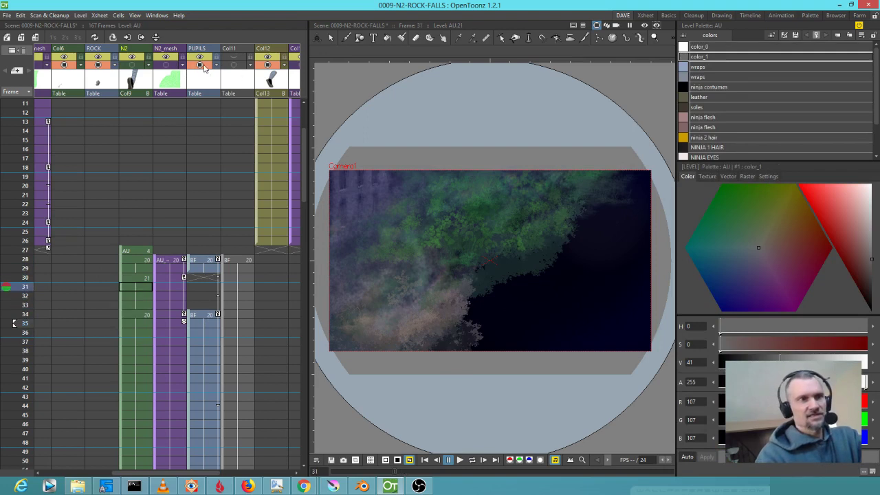
{"action": "left_click", "coordinate": [165, 65]}
{"action": "left_click", "coordinate": [133, 65]}
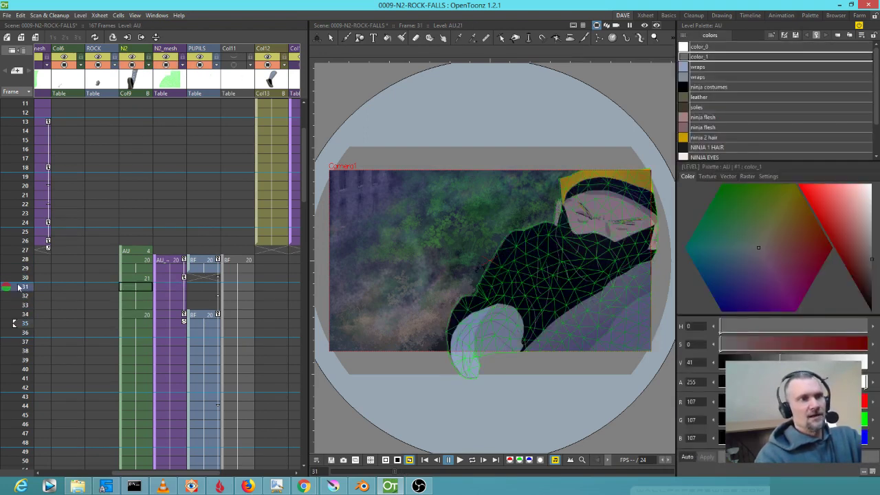
Examine the blink's closed-eye drawing at frame 30 in N2 and the matching gap in the PUPILS column.
{"action": "mouse_move", "coordinate": [32, 263]}
{"action": "left_mouse_down"}
{"action": "mouse_move", "coordinate": [25, 284]}
{"action": "mouse_move", "coordinate": [27, 268]}
{"action": "mouse_move", "coordinate": [29, 277]}
{"action": "left_mouse_up"}
{"action": "left_click", "coordinate": [133, 278]}
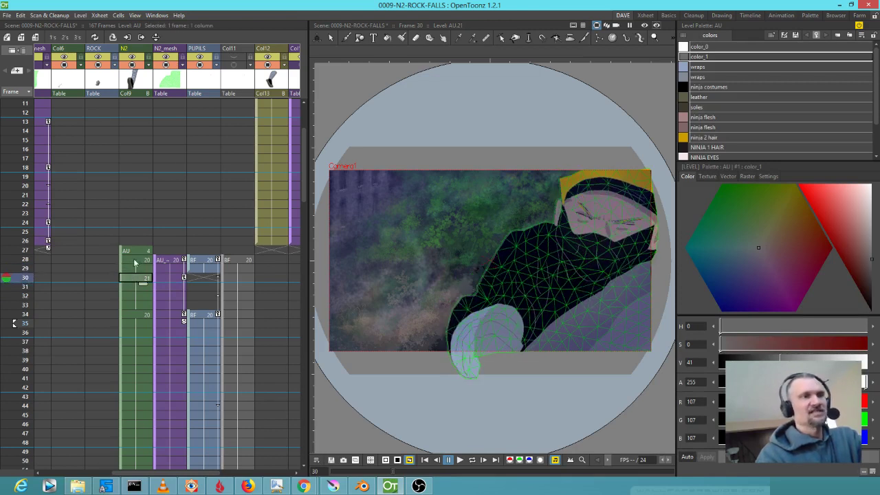
{"action": "left_click", "coordinate": [200, 66]}
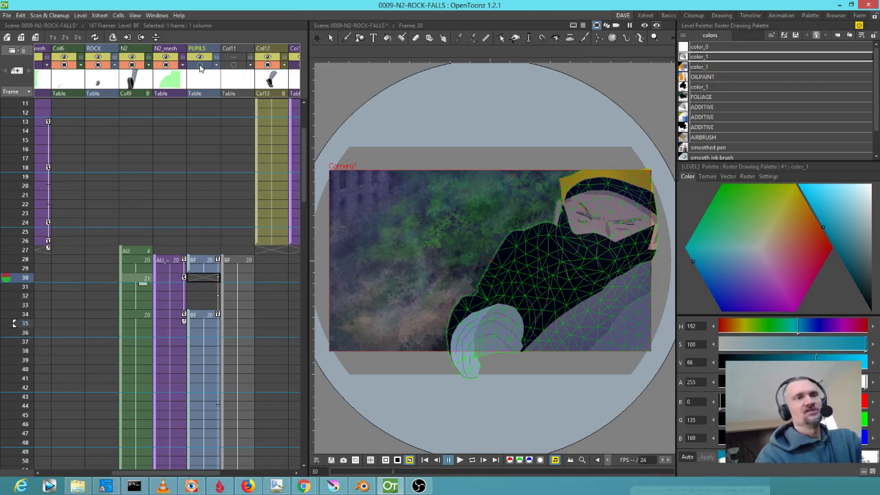
{"action": "left_click", "coordinate": [200, 66]}
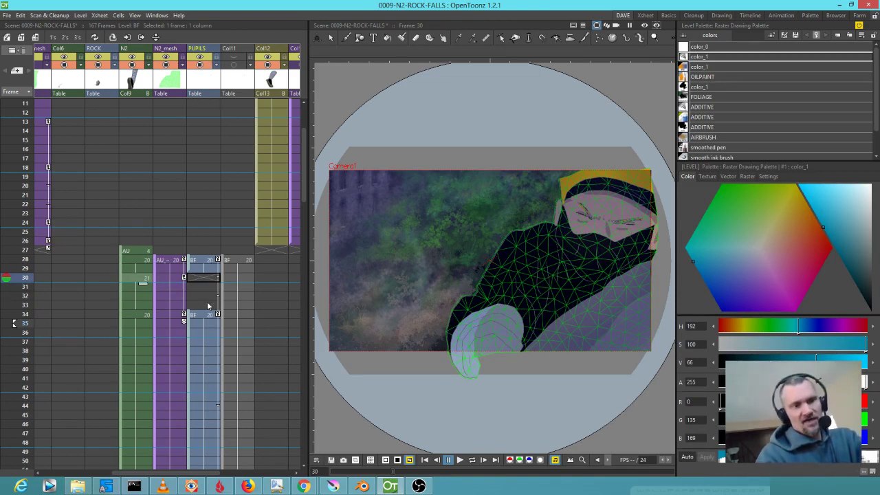
{"action": "left_click", "coordinate": [127, 252]}
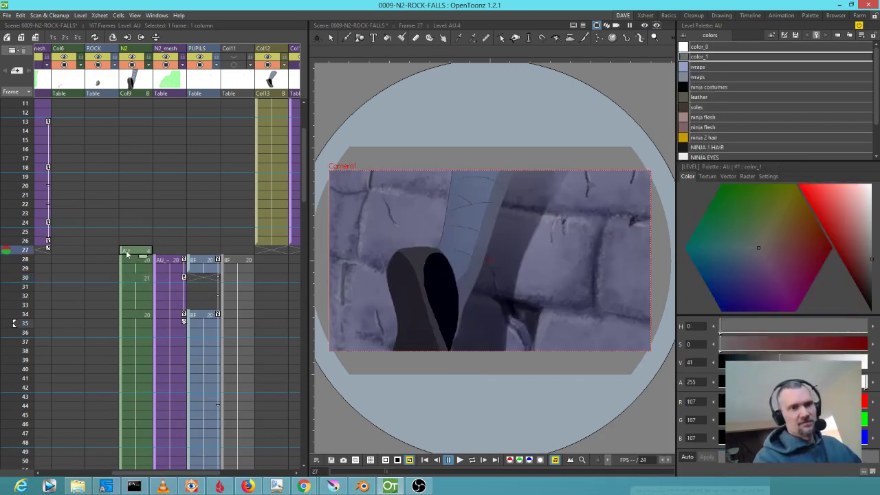
Copy the blink cells and keyframes at frames 28 to 35 across the N2, N2_mesh and PUPILS columns.
{"action": "left_click", "coordinate": [27, 257]}
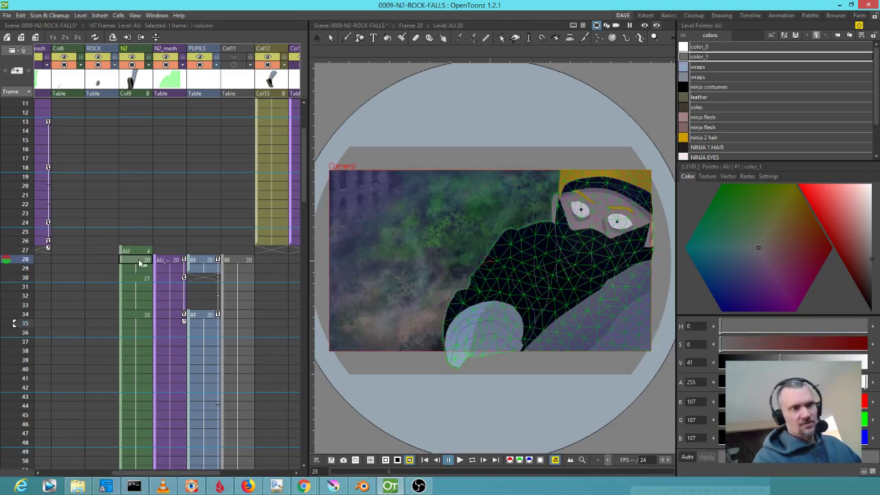
{"action": "left_click", "coordinate": [217, 325], "text": "shift"}
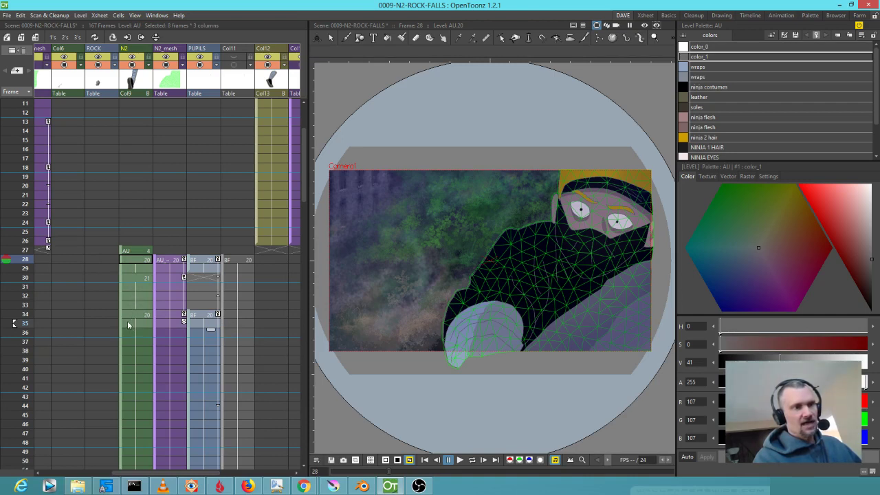
{"action": "left_click", "coordinate": [127, 259]}
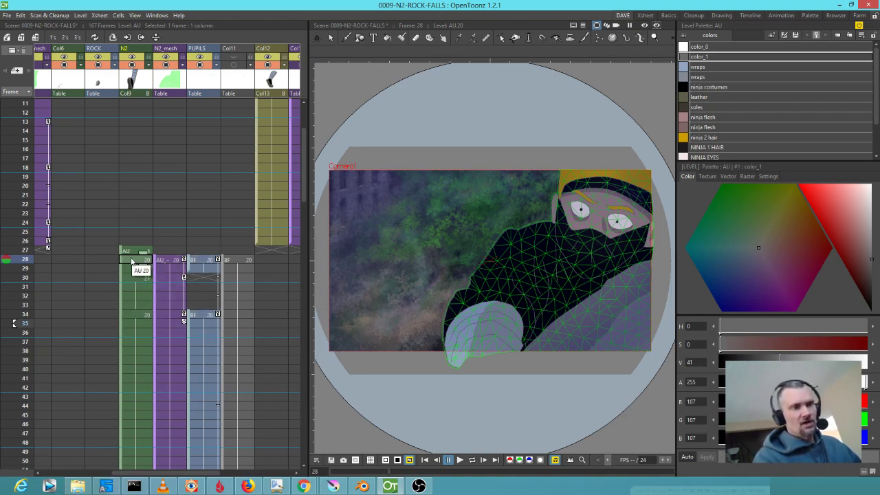
{"action": "left_click_drag", "start_coordinate": [132, 261], "coordinate": [210, 326]}
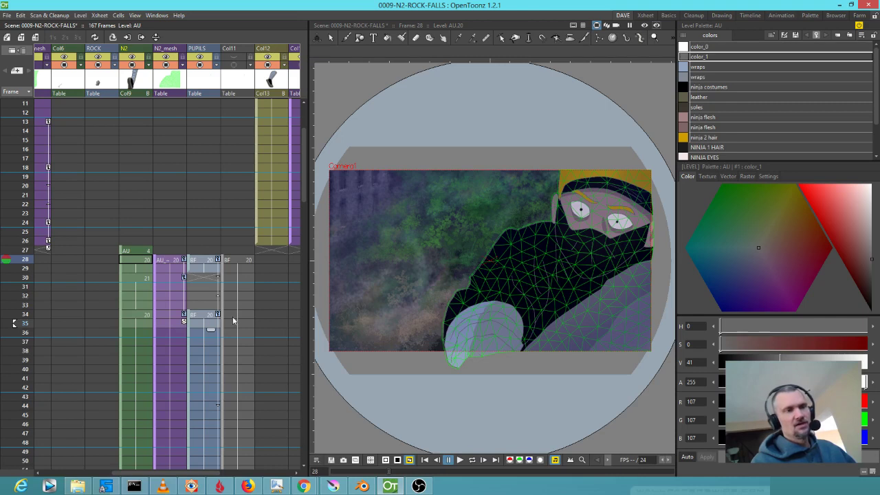
Scrub through the shot to frame 114 to find a suitable place for a second blink.
{"action": "scroll", "coordinate": [214, 318], "scroll_direction": "down", "scroll_amount": 2}
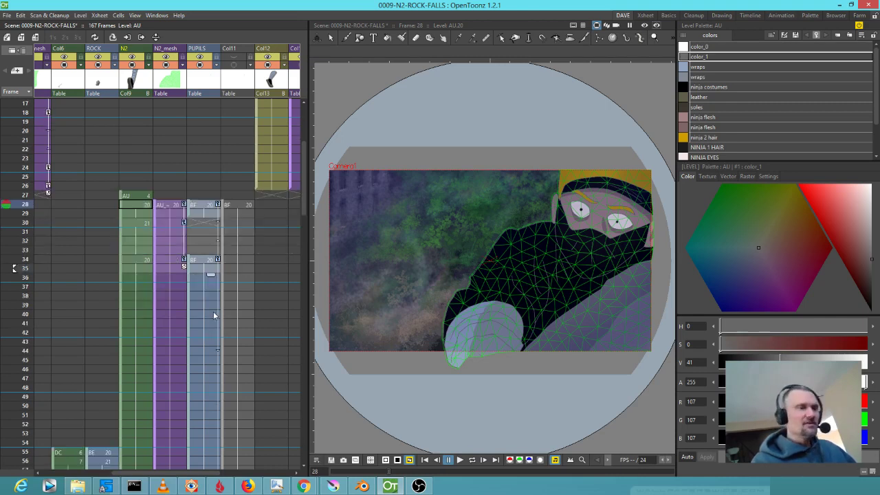
{"action": "scroll", "coordinate": [214, 316], "scroll_direction": "down", "scroll_amount": 8}
{"action": "scroll", "coordinate": [39, 157], "scroll_direction": "up", "scroll_amount": 6}
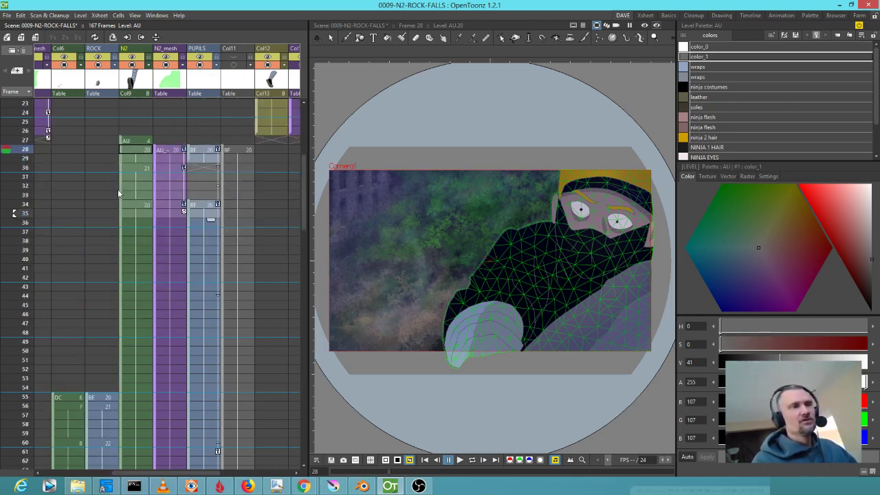
{"action": "left_click", "coordinate": [17, 214]}
{"action": "mouse_move", "coordinate": [17, 213]}
{"action": "left_mouse_down"}
{"action": "mouse_move", "coordinate": [5, 450]}
{"action": "mouse_move", "coordinate": [21, 420]}
{"action": "mouse_move", "coordinate": [49, 184]}
{"action": "mouse_move", "coordinate": [45, 141]}
{"action": "mouse_move", "coordinate": [43, 283]}
{"action": "mouse_move", "coordinate": [55, 274]}
{"action": "mouse_move", "coordinate": [59, 227]}
{"action": "mouse_move", "coordinate": [60, 274]}
{"action": "mouse_move", "coordinate": [48, 309]}
{"action": "mouse_move", "coordinate": [45, 245]}
{"action": "mouse_move", "coordinate": [40, 289]}
{"action": "mouse_move", "coordinate": [11, 375]}
{"action": "mouse_move", "coordinate": [1, 473]}
{"action": "left_mouse_up"}
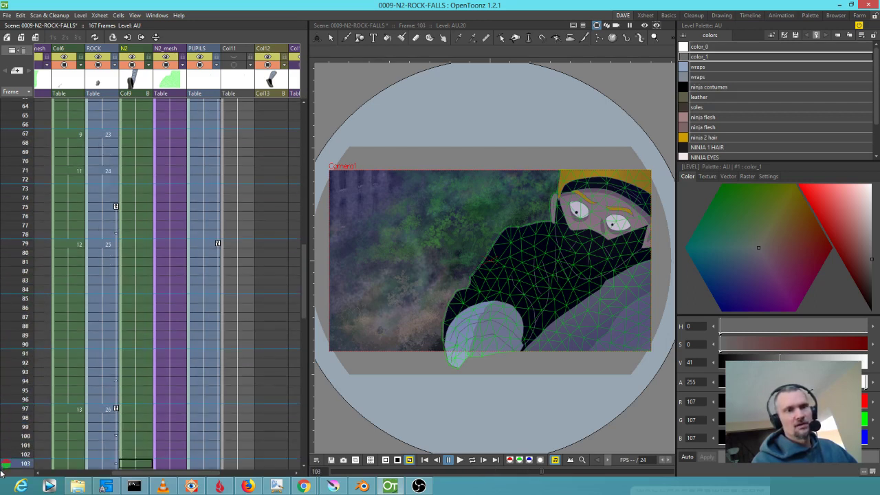
{"action": "left_click_drag", "start_coordinate": [38, 291], "coordinate": [39, 301]}
{"action": "left_click_drag", "start_coordinate": [37, 317], "coordinate": [36, 336]}
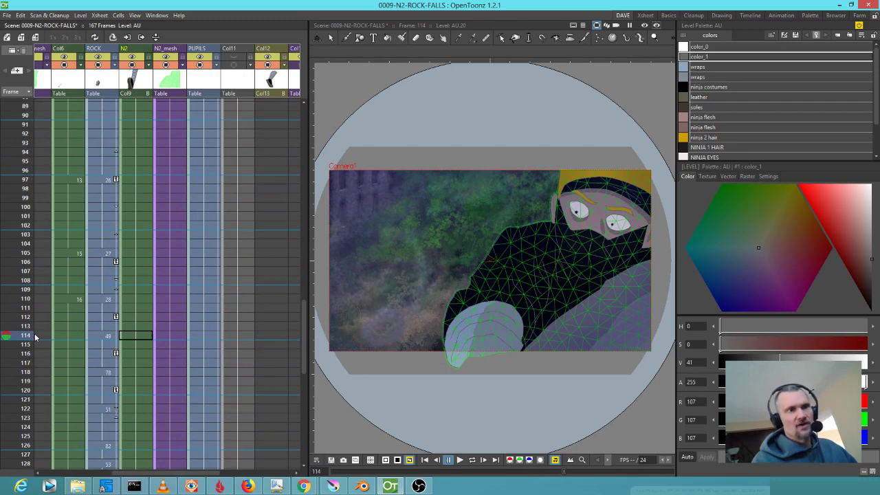
{"action": "mouse_move", "coordinate": [35, 336]}
{"action": "left_mouse_down"}
{"action": "mouse_move", "coordinate": [39, 354]}
{"action": "mouse_move", "coordinate": [39, 340]}
{"action": "left_mouse_up"}
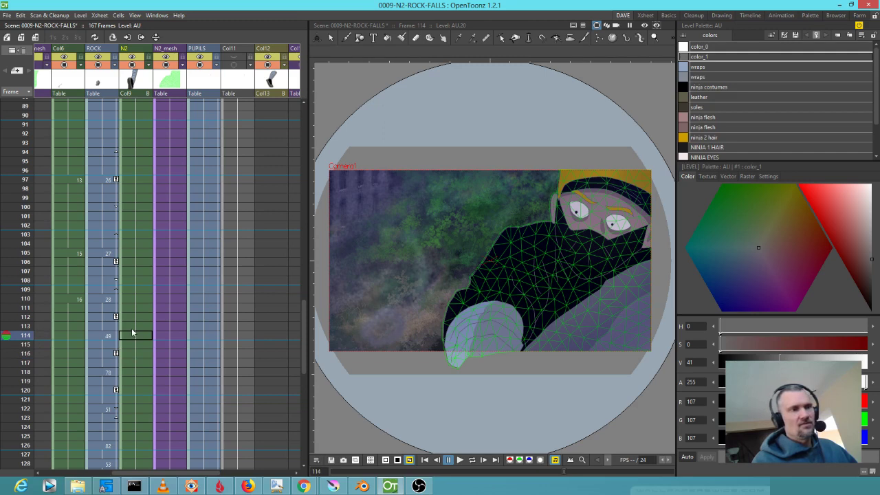
Delete the cells at frames 113 to 120 in the N2, N2_mesh and PUPILS columns.
{"action": "left_click_drag", "start_coordinate": [135, 326], "coordinate": [207, 394]}
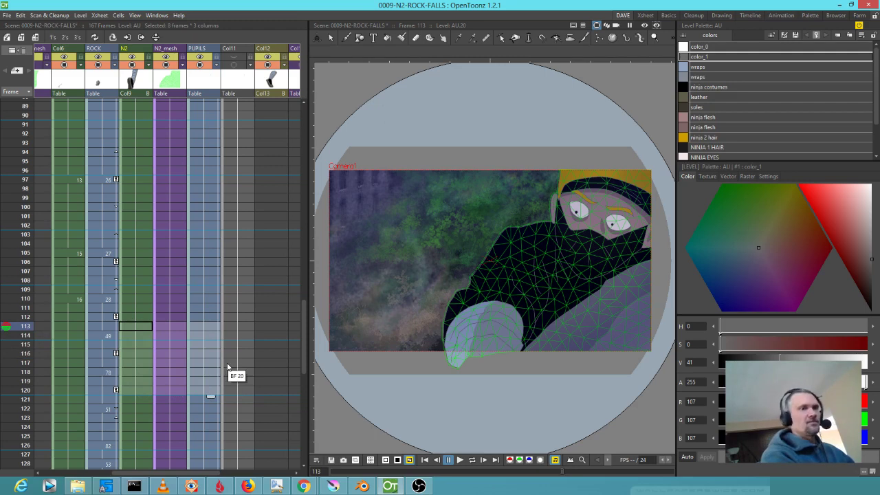
{"action": "key", "text": "Delete"}
{"action": "left_click", "coordinate": [131, 328]}
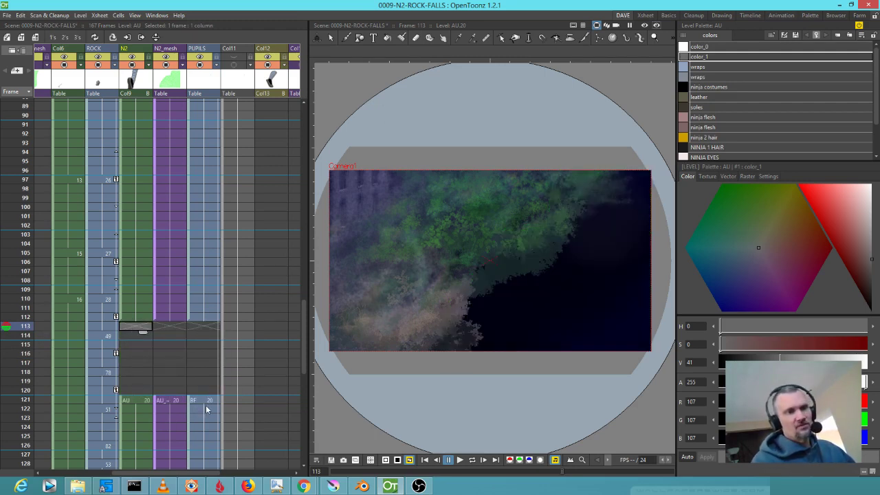
Insert three empty columns directly after the PUPILS column.
{"action": "left_click", "coordinate": [234, 87]}
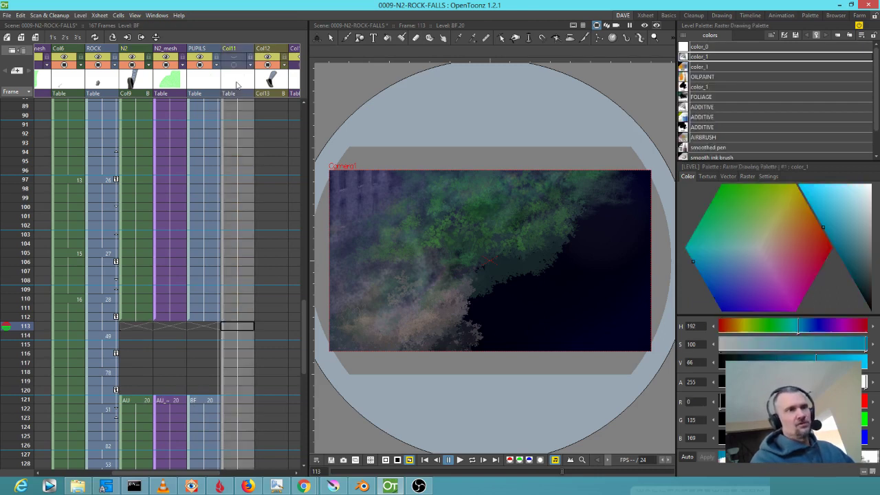
{"action": "key", "text": "Insert"}
{"action": "key", "text": "Insert"}
{"action": "key", "text": "Insert"}
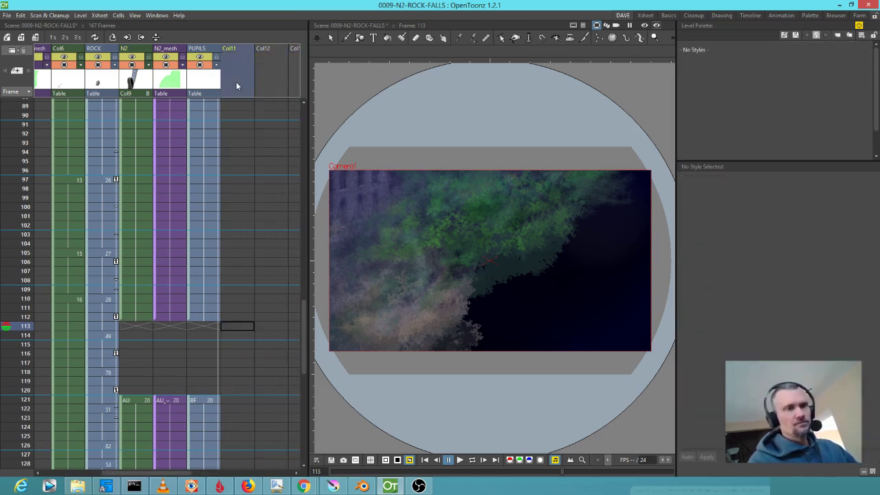
Paste the copied blink cells at frame 113 into the three empty columns, starting in Col11.
{"action": "left_click_drag", "start_coordinate": [259, 229], "coordinate": [211, 212]}
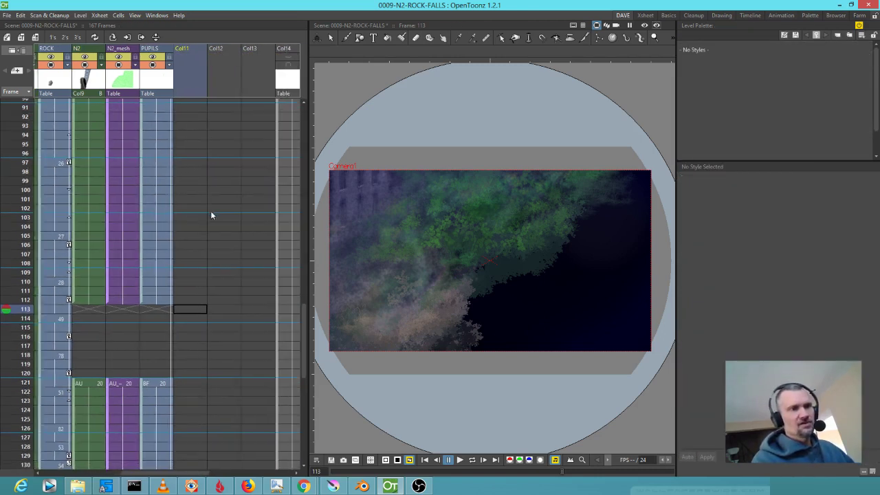
{"action": "left_click", "coordinate": [182, 312]}
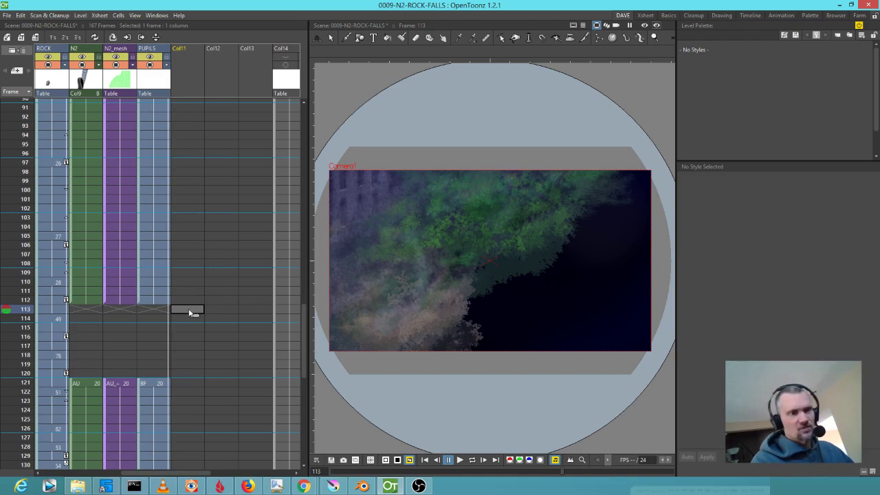
{"action": "key", "text": "ctrl+v"}
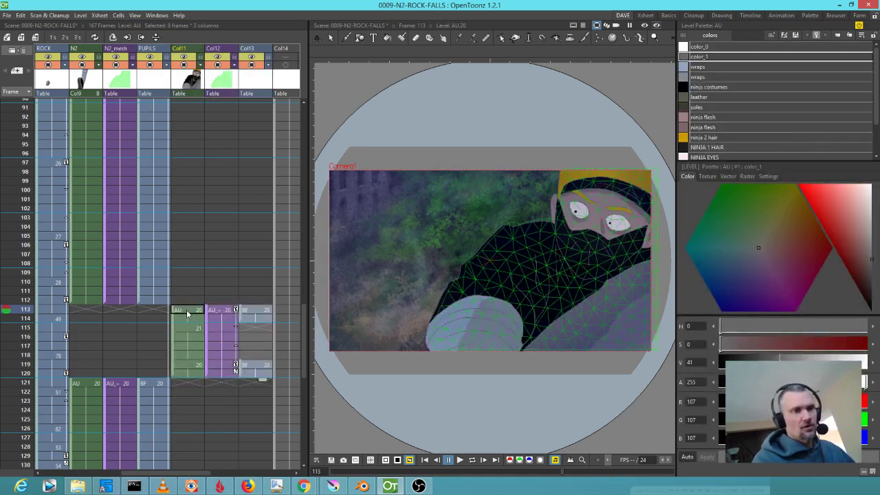
Move the pasted blink cells at frames 113 to 120 into the gap in the N2, N2_mesh and PUPILS columns.
{"action": "left_click", "coordinate": [187, 313]}
{"action": "left_click", "coordinate": [259, 375], "text": "shift"}
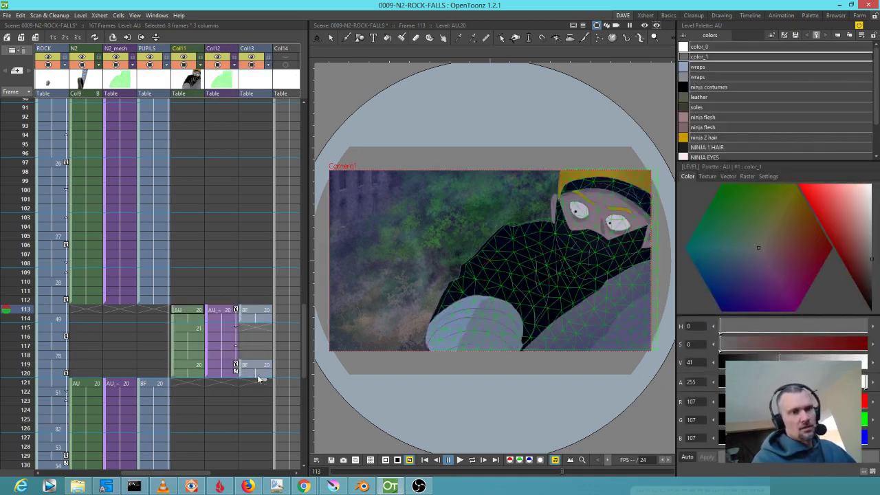
{"action": "left_click_drag", "start_coordinate": [173, 334], "coordinate": [92, 329]}
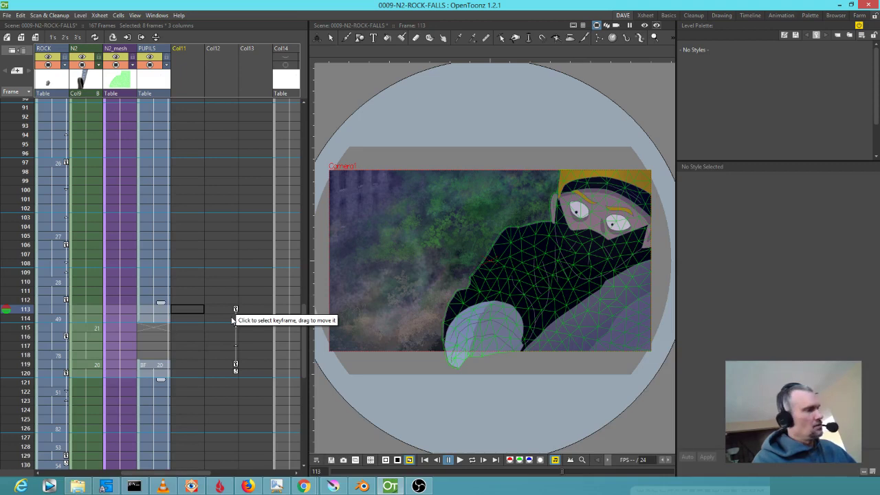
Undo the last cell move and try again to move the blink cells at frames 113 to 120 from Col11–Col13 into the gap together.
{"action": "key", "text": "ctrl+z"}
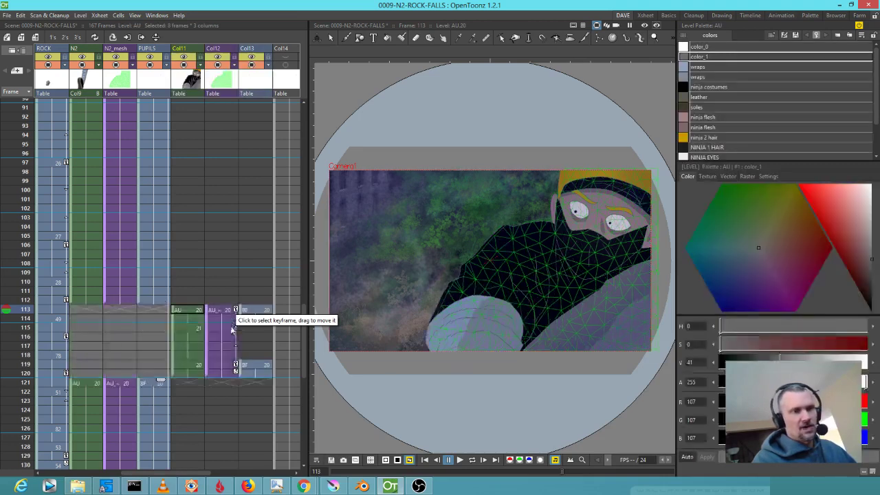
{"action": "left_click", "coordinate": [181, 310]}
{"action": "left_click", "coordinate": [248, 376], "text": "shift"}
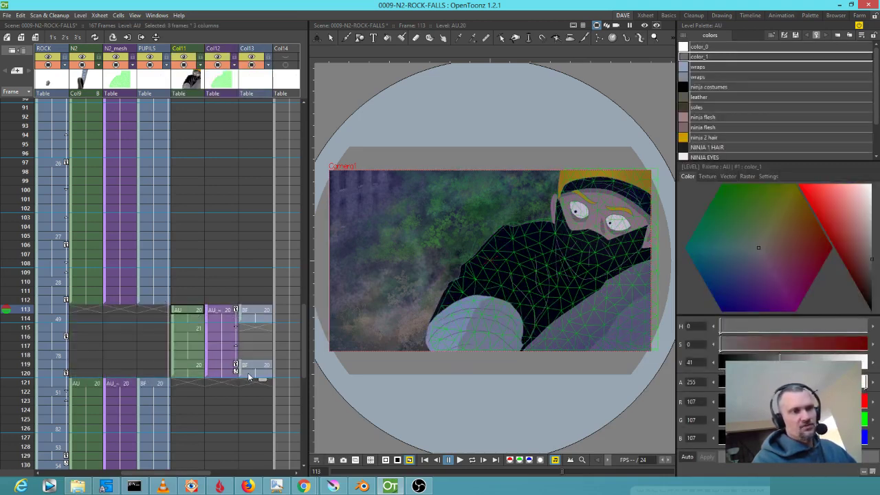
{"action": "left_click", "coordinate": [182, 310]}
{"action": "left_click_drag", "start_coordinate": [183, 311], "coordinate": [255, 375]}
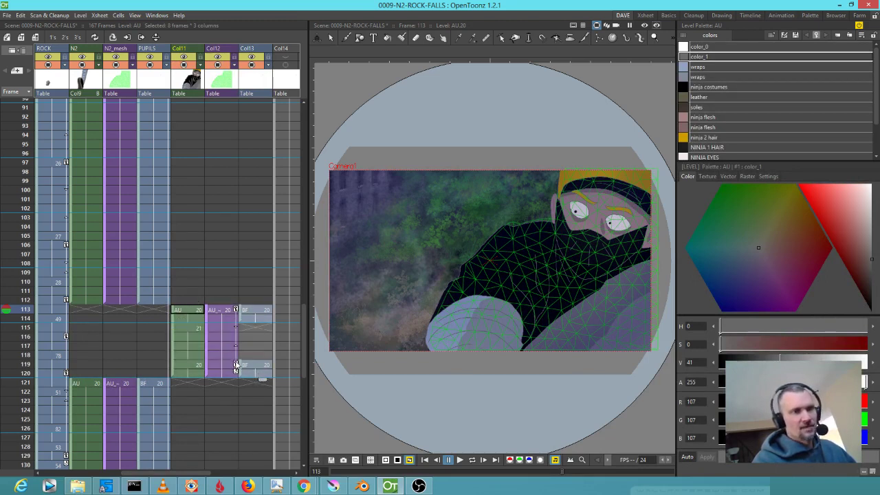
{"action": "left_click", "coordinate": [236, 365]}
{"action": "left_click", "coordinate": [187, 311]}
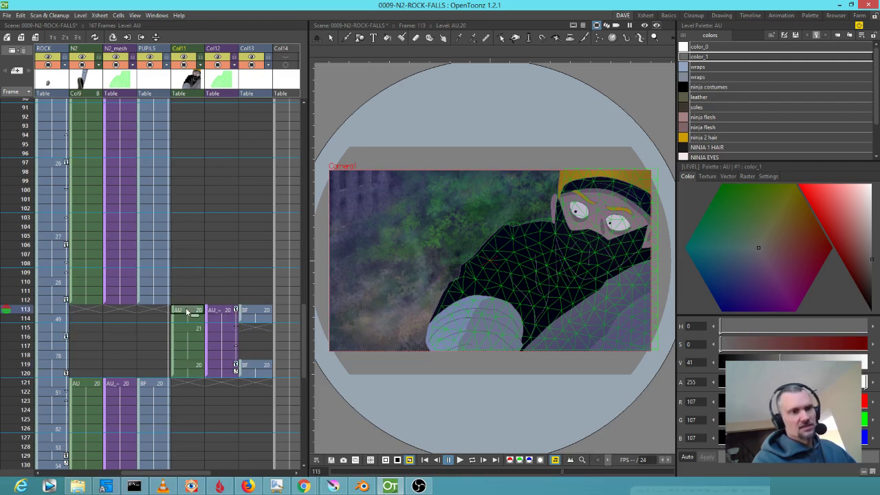
{"action": "left_click_drag", "start_coordinate": [187, 312], "coordinate": [260, 377]}
{"action": "left_click_drag", "start_coordinate": [171, 337], "coordinate": [89, 337]}
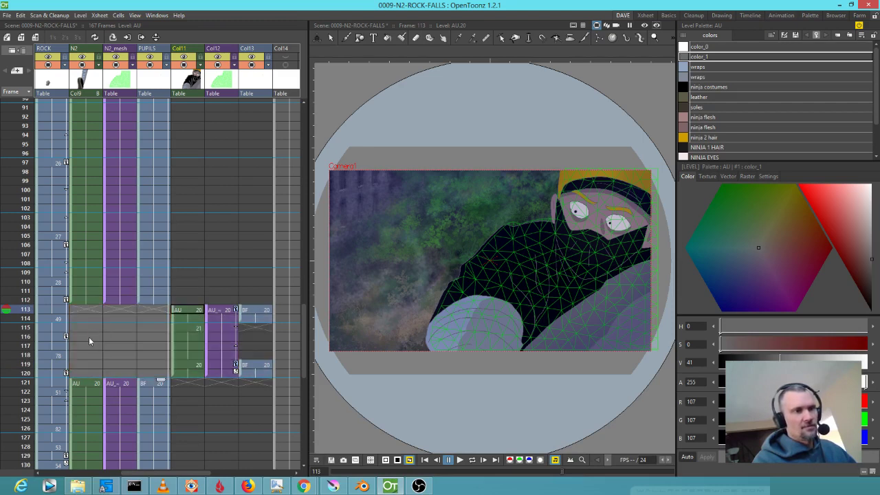
{"action": "left_click", "coordinate": [182, 313]}
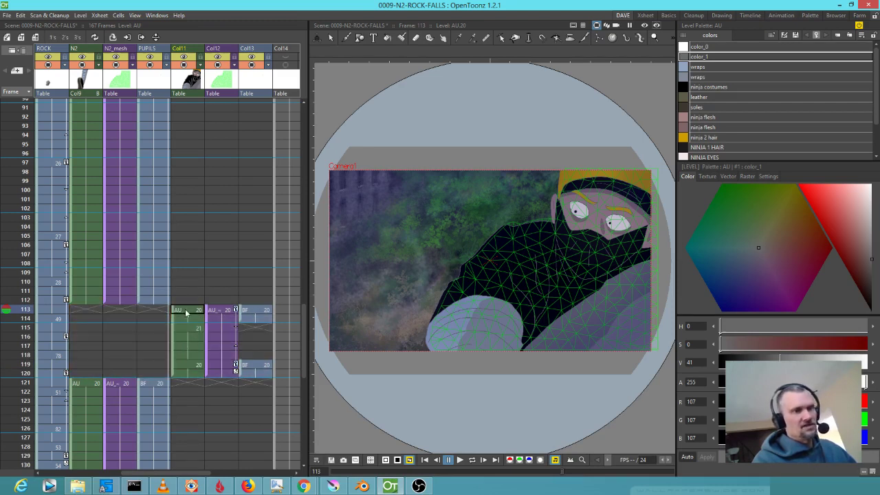
{"action": "left_click_drag", "start_coordinate": [182, 313], "coordinate": [252, 376]}
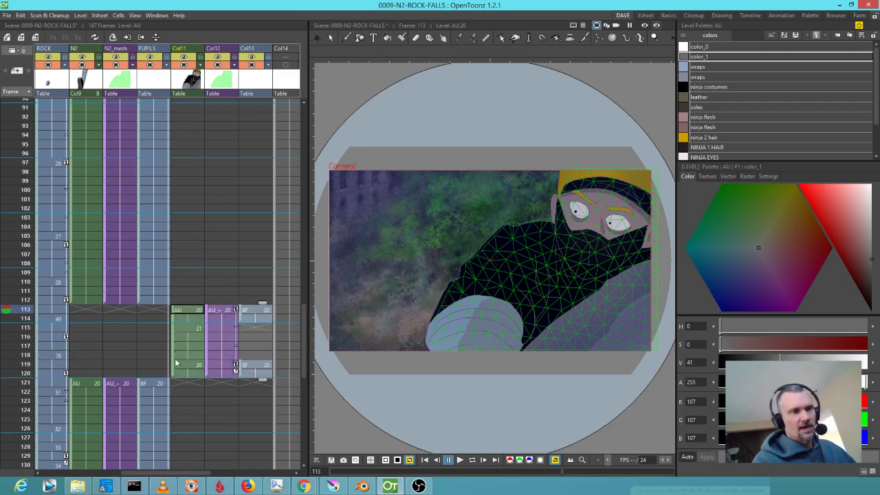
{"action": "left_click_drag", "start_coordinate": [174, 357], "coordinate": [98, 357]}
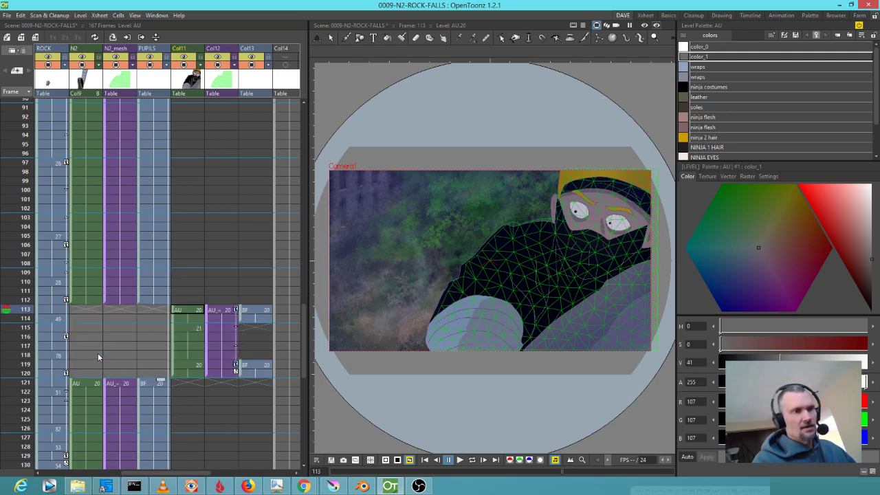
Move the cells at frames 113 to 120 one column at a time, from Col11 into N2 and from Col12 into N2_mesh.
{"action": "left_click_drag", "start_coordinate": [173, 347], "coordinate": [88, 342]}
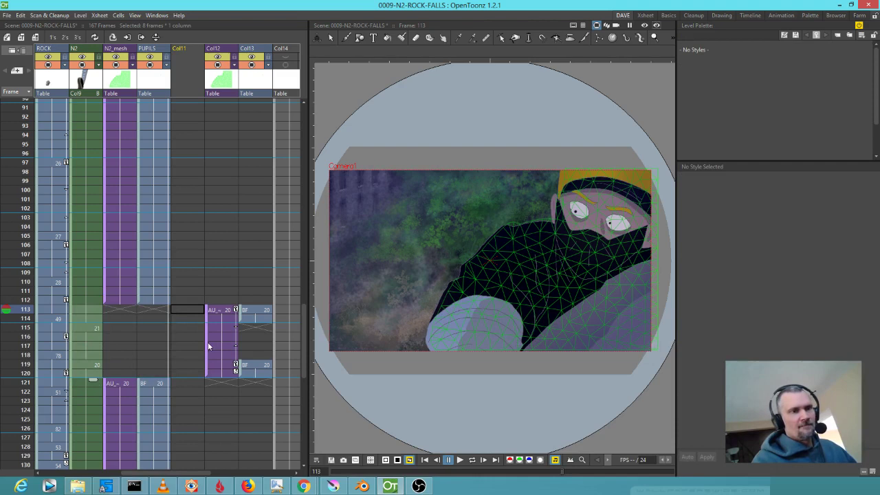
{"action": "left_click_drag", "start_coordinate": [220, 308], "coordinate": [225, 373]}
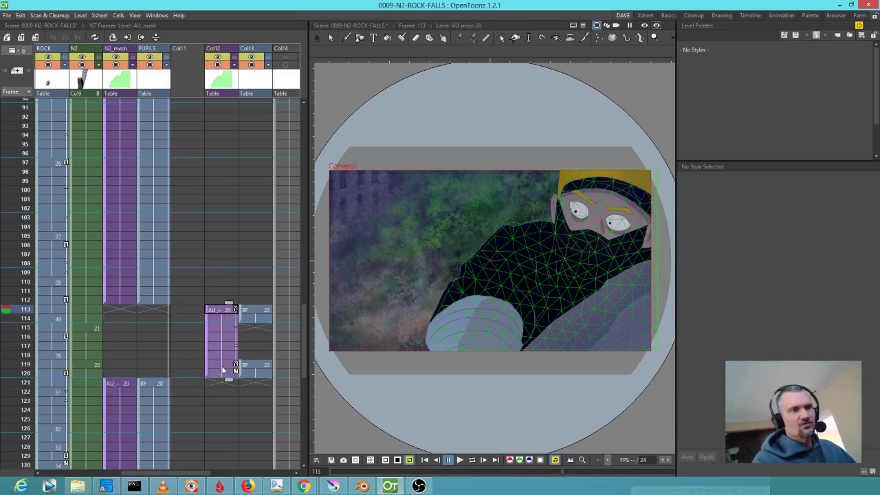
{"action": "left_click_drag", "start_coordinate": [207, 342], "coordinate": [131, 341]}
{"action": "left_click_drag", "start_coordinate": [208, 344], "coordinate": [126, 331]}
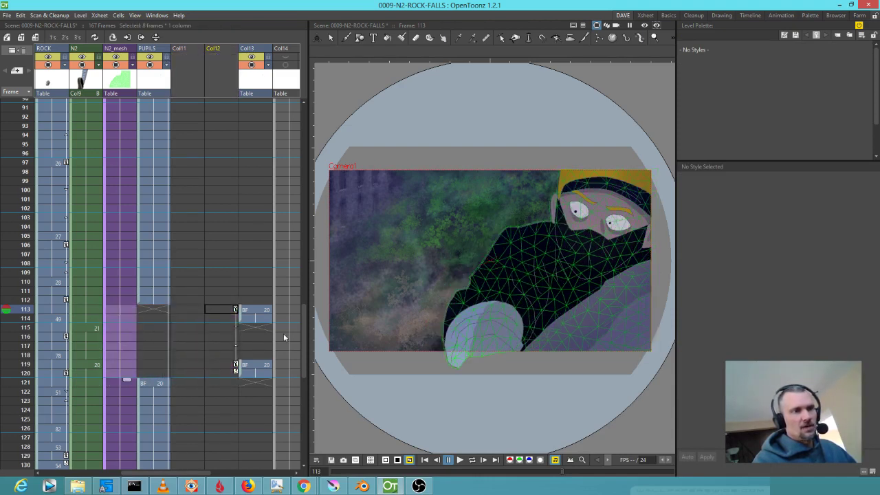
Cut the leftover keyframes at frames 113 and 119 from Col12 and paste them into the N2_mesh column at frame 113.
{"action": "left_click", "coordinate": [236, 309]}
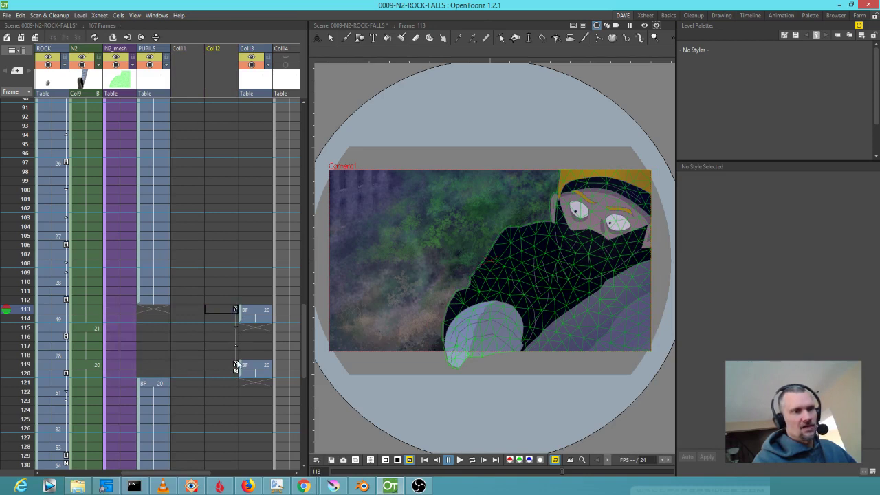
{"action": "left_click", "coordinate": [236, 364]}
{"action": "left_click", "coordinate": [237, 310]}
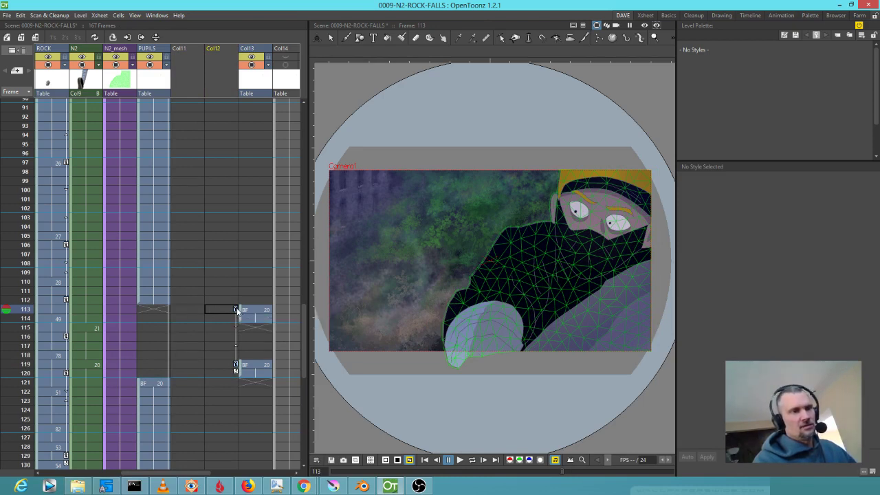
{"action": "double_click", "coordinate": [237, 310]}
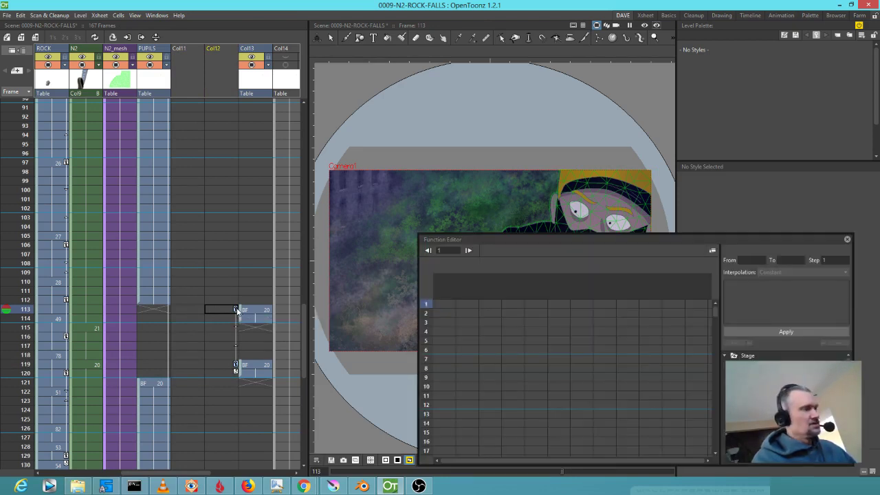
{"action": "key", "text": "Delete"}
{"action": "left_click", "coordinate": [130, 309]}
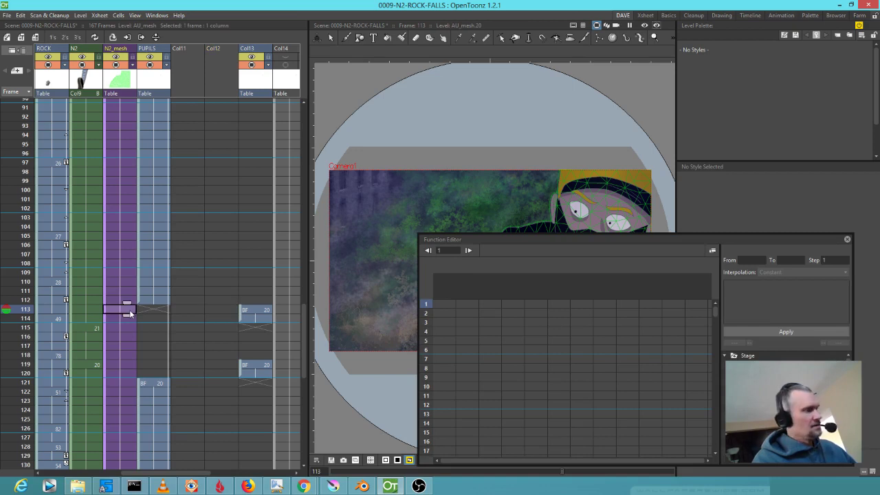
{"action": "key", "text": "ctrl+v"}
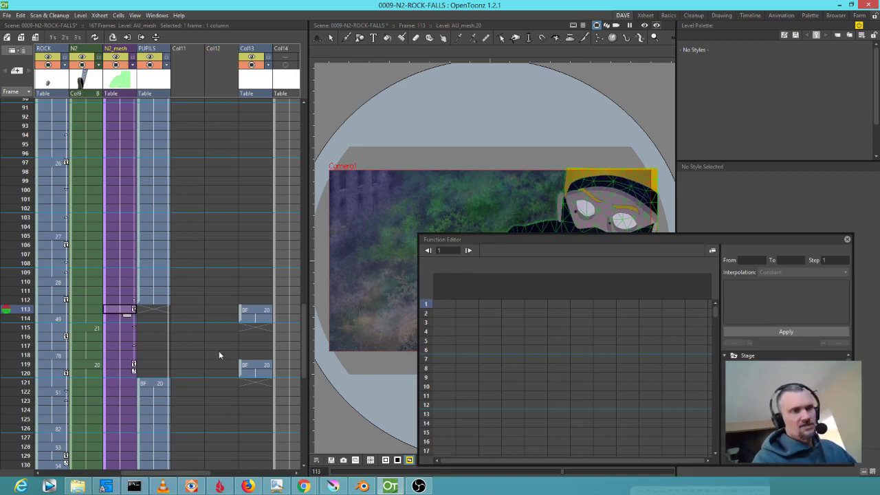
{"action": "left_click", "coordinate": [134, 365]}
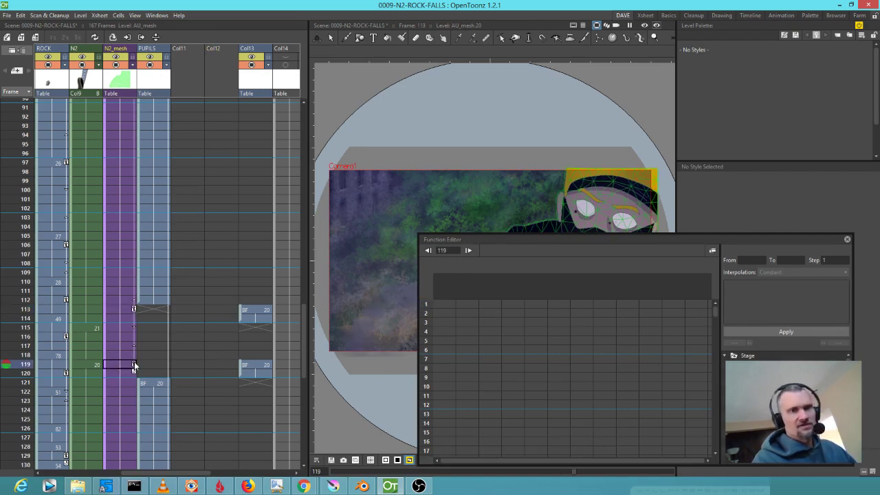
Move the Col13 cells at frames 113 to 120 into the gap in the PUPILS column.
{"action": "left_click", "coordinate": [258, 313]}
{"action": "left_click", "coordinate": [249, 375], "text": "shift"}
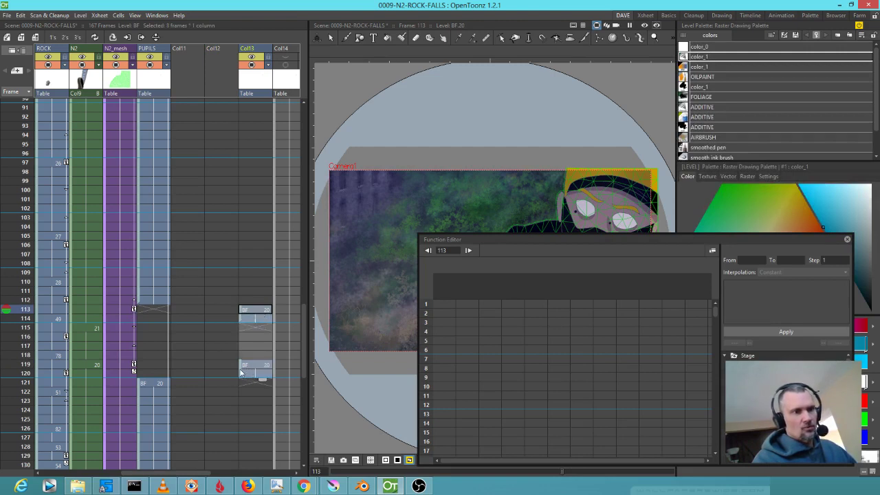
{"action": "left_click_drag", "start_coordinate": [241, 373], "coordinate": [159, 376]}
{"action": "mouse_move", "coordinate": [22, 289]}
{"action": "left_mouse_down"}
{"action": "mouse_move", "coordinate": [25, 378]}
{"action": "mouse_move", "coordinate": [37, 301]}
{"action": "left_mouse_up"}
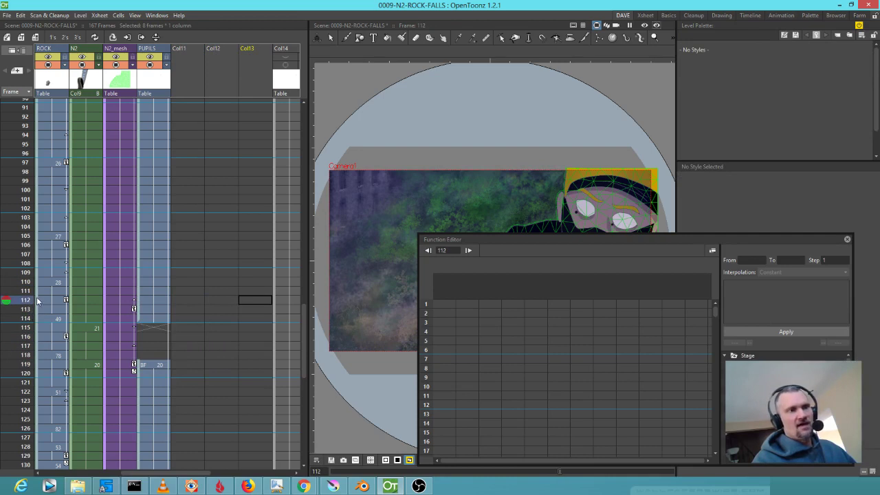
Copy the PUPILS keyframes at frames 28 and 34 and paste them into the same column at frame 113.
{"action": "scroll", "coordinate": [115, 272], "scroll_direction": "up", "scroll_amount": 15}
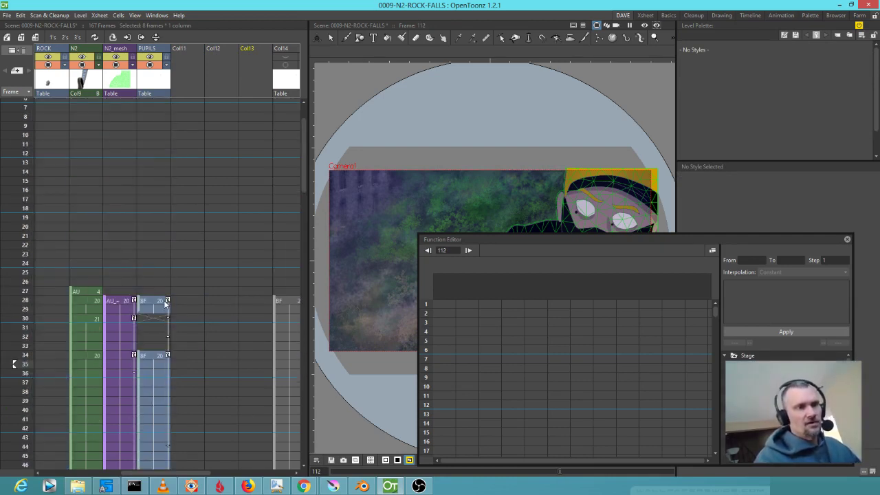
{"action": "left_click", "coordinate": [168, 301]}
{"action": "left_click", "coordinate": [168, 356]}
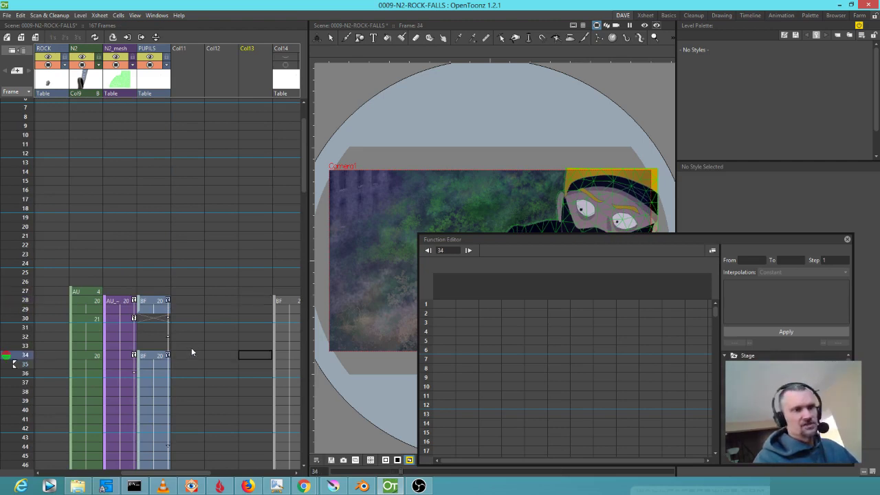
{"action": "scroll", "coordinate": [202, 313], "scroll_direction": "down", "scroll_amount": 6}
{"action": "scroll", "coordinate": [202, 313], "scroll_direction": "down", "scroll_amount": 4}
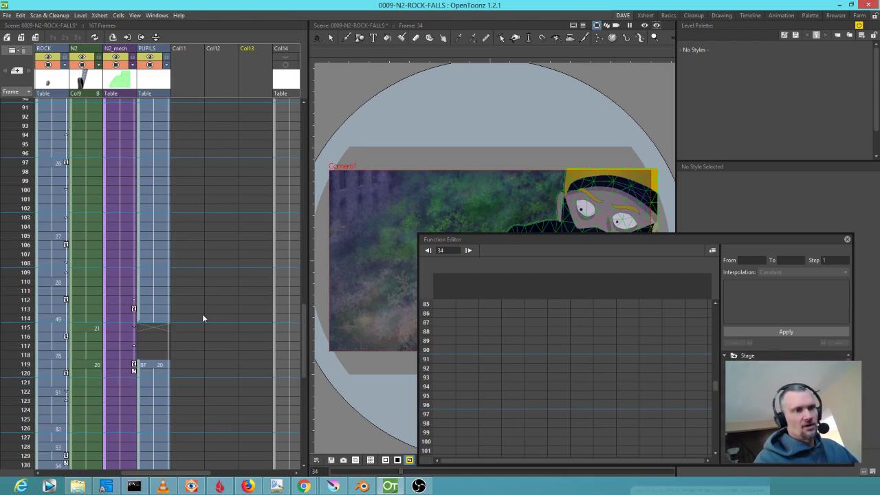
{"action": "scroll", "coordinate": [198, 335], "scroll_direction": "up", "scroll_amount": 1}
{"action": "scroll", "coordinate": [198, 337], "scroll_direction": "down", "scroll_amount": 1}
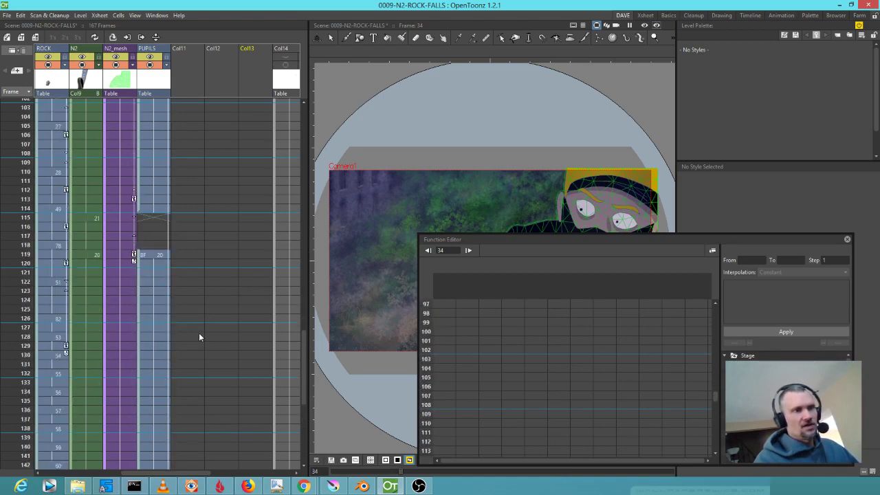
{"action": "scroll", "coordinate": [193, 300], "scroll_direction": "up", "scroll_amount": 10}
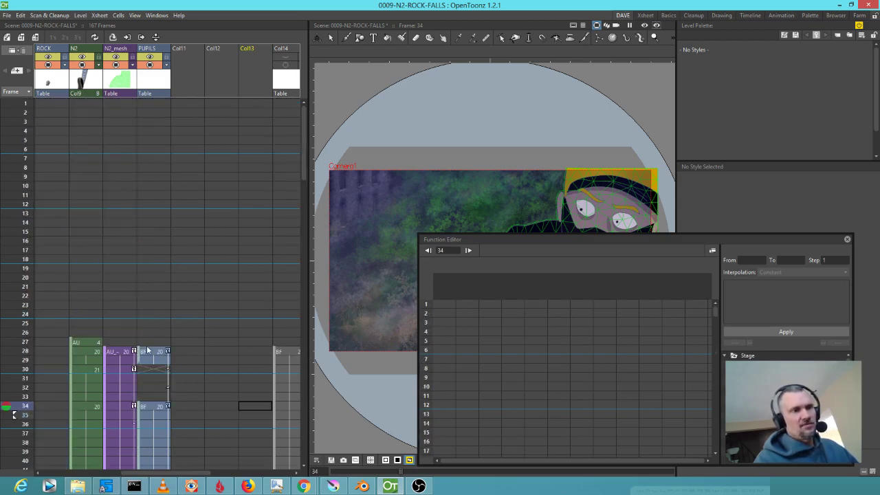
{"action": "scroll", "coordinate": [190, 348], "scroll_direction": "down", "scroll_amount": 10}
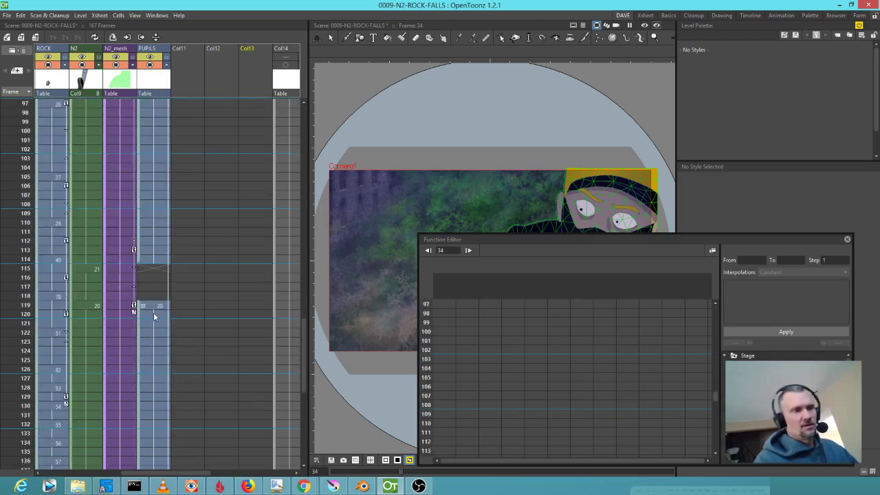
{"action": "left_click", "coordinate": [157, 253]}
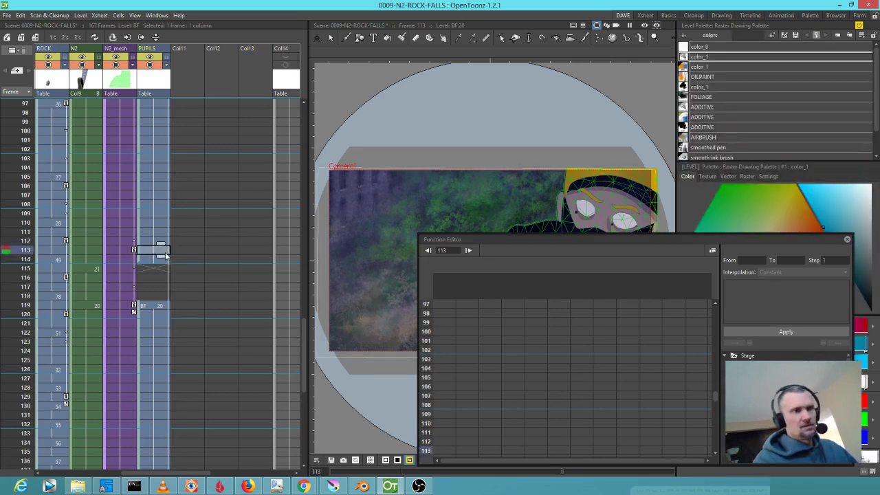
Scrub through the frames from 112 onward to check the copied blink, closing the Function Editor to see the whole character.
{"action": "mouse_move", "coordinate": [21, 241]}
{"action": "left_mouse_down"}
{"action": "mouse_move", "coordinate": [28, 341]}
{"action": "mouse_move", "coordinate": [28, 213]}
{"action": "mouse_move", "coordinate": [34, 320]}
{"action": "mouse_move", "coordinate": [31, 285]}
{"action": "mouse_move", "coordinate": [41, 246]}
{"action": "mouse_move", "coordinate": [52, 254]}
{"action": "mouse_move", "coordinate": [58, 204]}
{"action": "mouse_move", "coordinate": [56, 376]}
{"action": "left_mouse_up"}
{"action": "scroll", "coordinate": [188, 336], "scroll_direction": "down", "scroll_amount": 6}
{"action": "left_click_drag", "start_coordinate": [31, 204], "coordinate": [65, 144]}
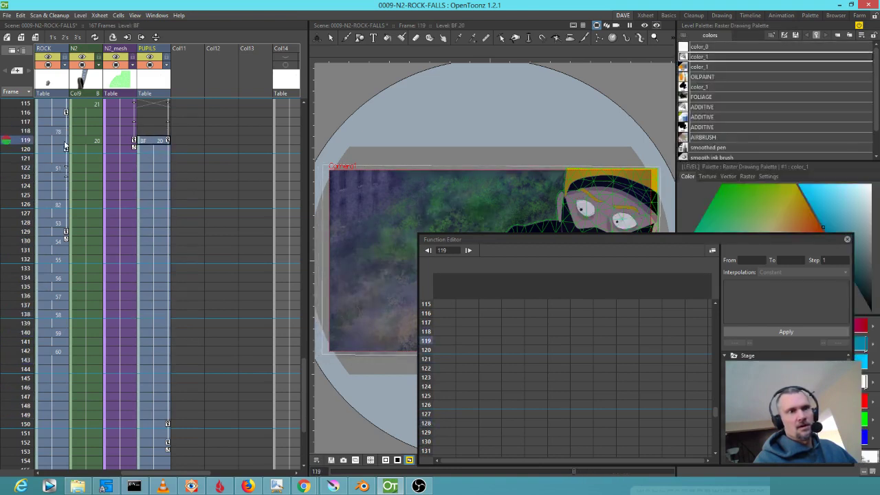
{"action": "left_click", "coordinate": [847, 241]}
{"action": "scroll", "coordinate": [172, 177], "scroll_direction": "up", "scroll_amount": 3}
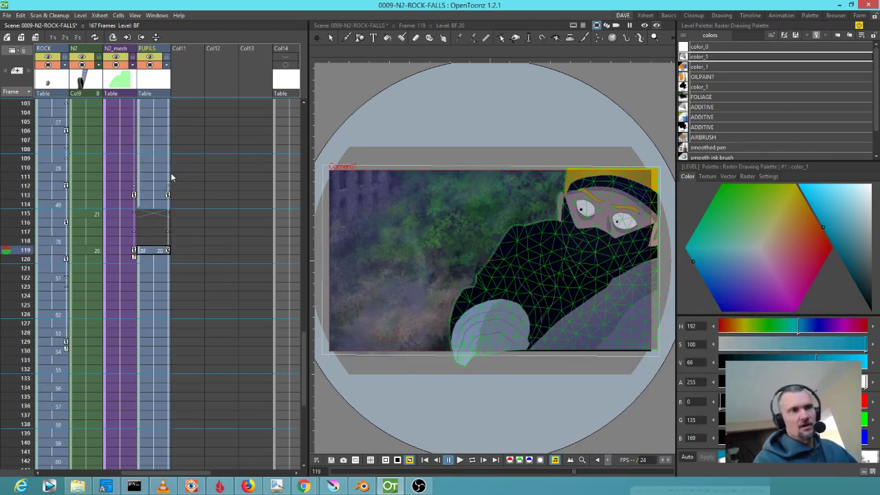
{"action": "mouse_move", "coordinate": [5, 250]}
{"action": "left_mouse_down"}
{"action": "mouse_move", "coordinate": [6, 352]}
{"action": "mouse_move", "coordinate": [11, 312]}
{"action": "left_mouse_up"}
{"action": "left_click", "coordinate": [152, 250]}
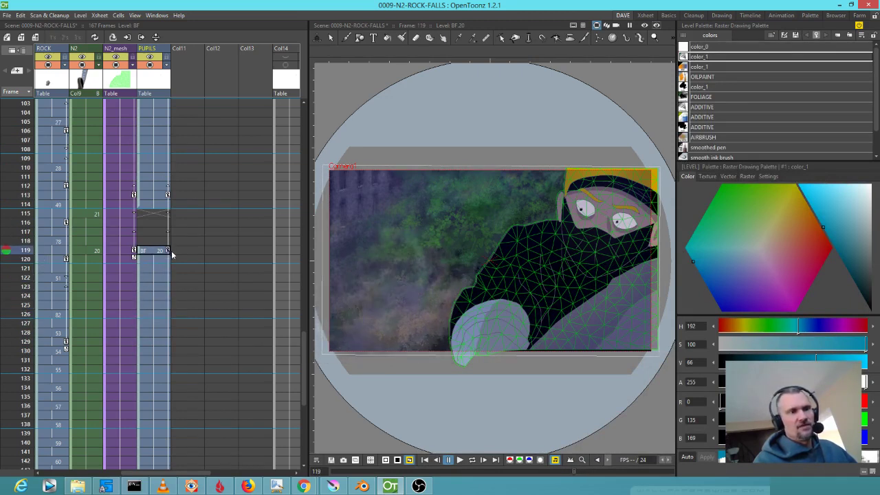
Reposition the pupils at the frame 152 keyframe with the Animate tool, to about E/W 16.79 mm and N/S 5.46 mm.
{"action": "scroll", "coordinate": [182, 277], "scroll_direction": "down", "scroll_amount": 5}
{"action": "mouse_move", "coordinate": [30, 257]}
{"action": "left_mouse_down"}
{"action": "mouse_move", "coordinate": [20, 341]}
{"action": "mouse_move", "coordinate": [24, 210]}
{"action": "mouse_move", "coordinate": [31, 281]}
{"action": "mouse_move", "coordinate": [40, 245]}
{"action": "mouse_move", "coordinate": [30, 285]}
{"action": "left_mouse_up"}
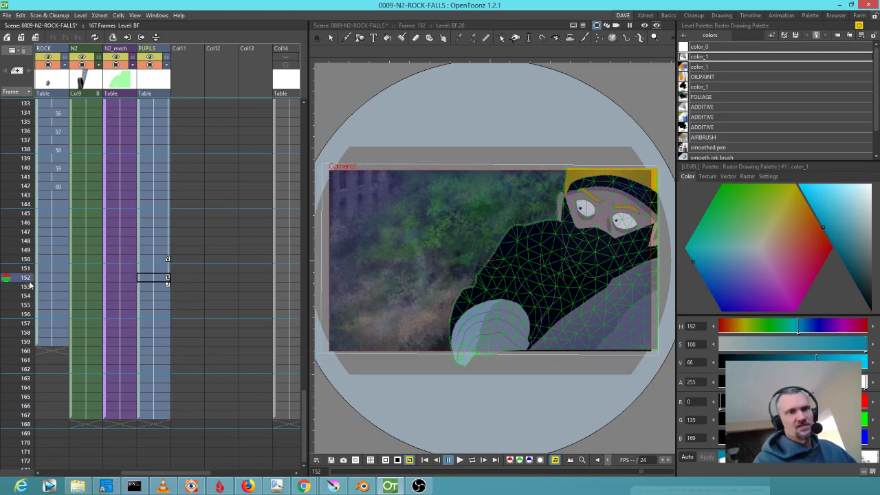
{"action": "key", "text": "a"}
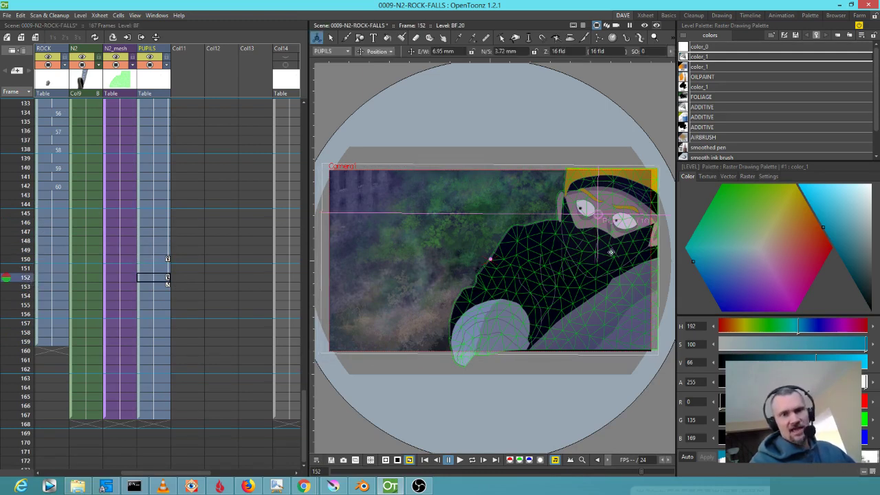
{"action": "left_click_drag", "start_coordinate": [589, 241], "coordinate": [598, 240]}
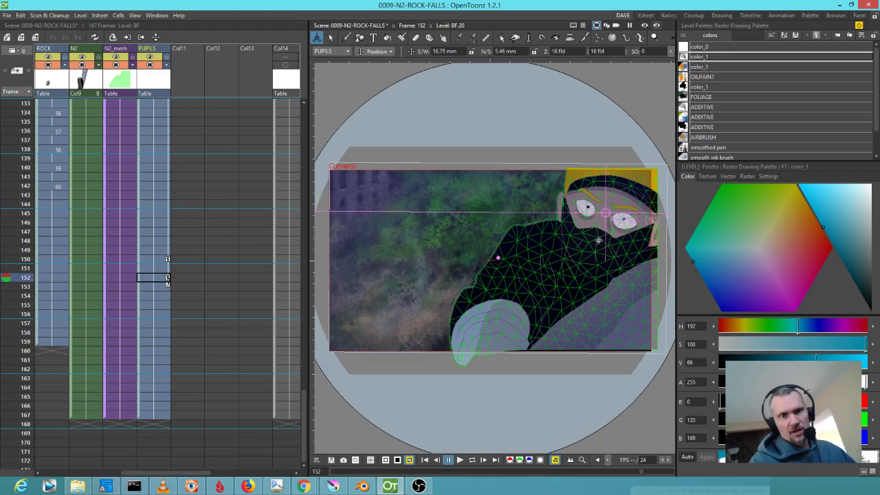
Reposition the pupils at the frame 150 keyframe to about E/W 7.5 mm and N/S 1.47 mm.
{"action": "left_click", "coordinate": [156, 259]}
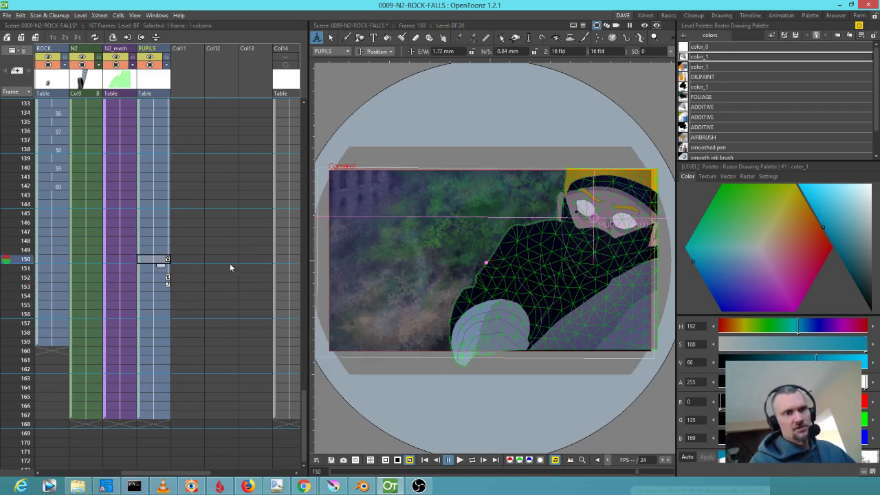
{"action": "left_click_drag", "start_coordinate": [552, 246], "coordinate": [558, 245]}
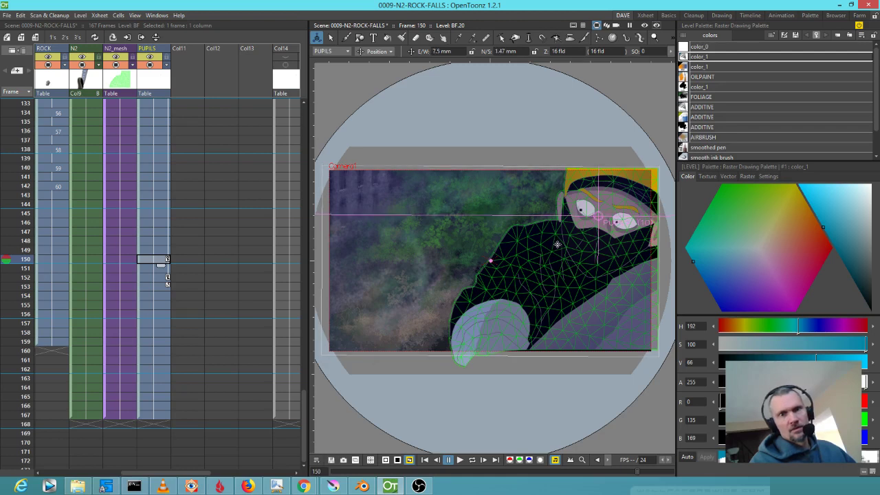
{"action": "scroll", "coordinate": [70, 246], "scroll_direction": "up", "scroll_amount": 6}
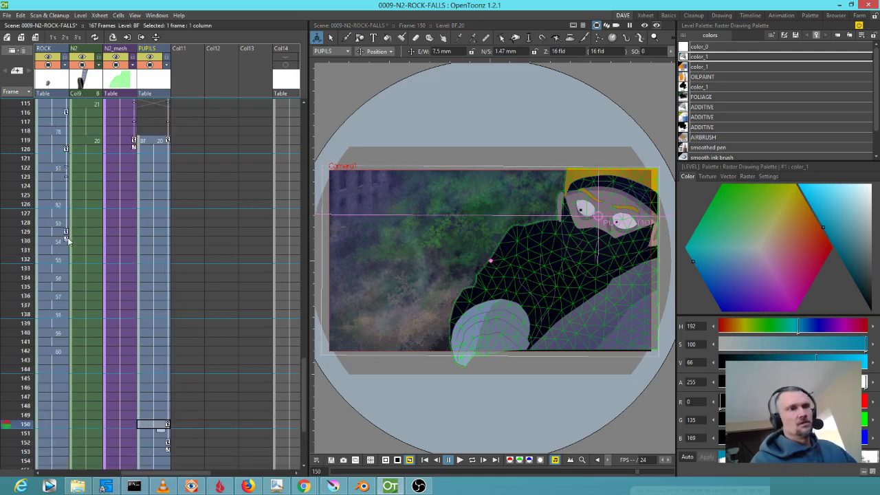
Reposition the pupils at the frame 79 keyframe to about E/W 7.9 mm and N/S 1.25 mm.
{"action": "left_click", "coordinate": [27, 204]}
{"action": "mouse_move", "coordinate": [22, 218]}
{"action": "left_mouse_down"}
{"action": "mouse_move", "coordinate": [2, 467]}
{"action": "mouse_move", "coordinate": [11, 206]}
{"action": "mouse_move", "coordinate": [28, 117]}
{"action": "mouse_move", "coordinate": [91, 65]}
{"action": "mouse_move", "coordinate": [43, 415]}
{"action": "left_mouse_up"}
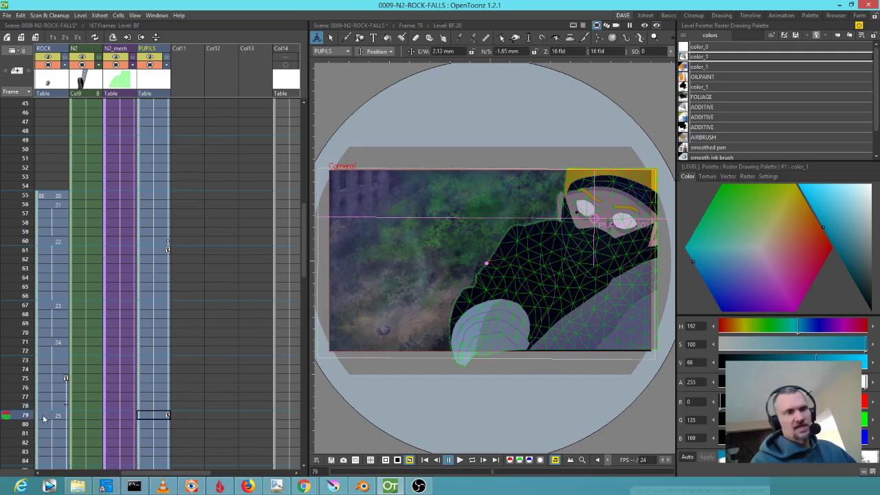
{"action": "left_click_drag", "start_coordinate": [514, 244], "coordinate": [512, 244]}
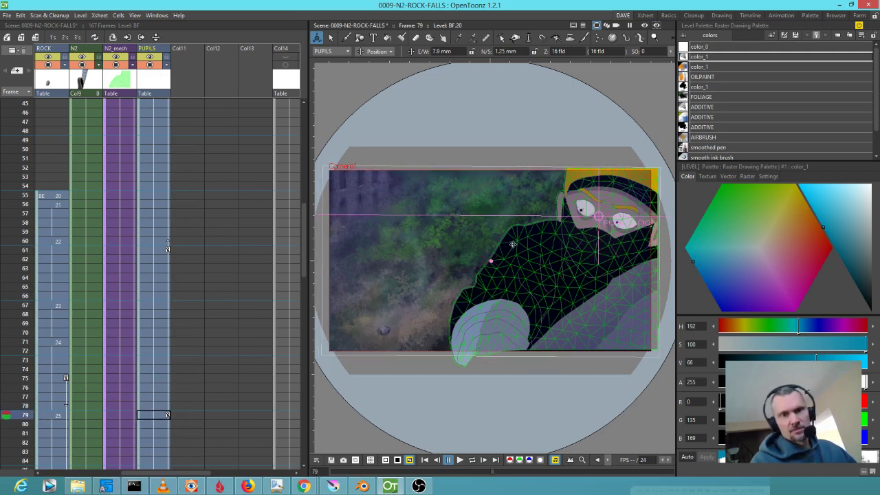
Move the pupils' centre at frame 79 to about E/W 133.48 mm and N/S 54.24 mm, and rotate them to about -0.7°.
{"action": "left_click", "coordinate": [384, 52]}
{"action": "left_click", "coordinate": [383, 106]}
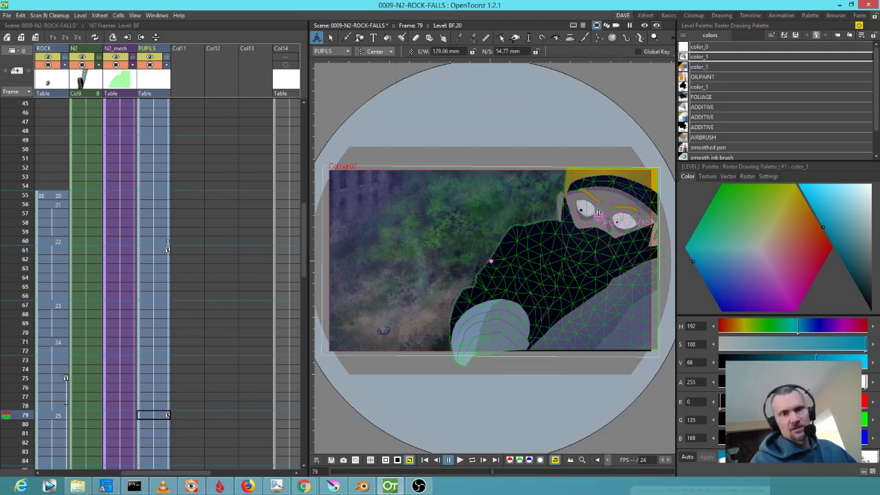
{"action": "left_click_drag", "start_coordinate": [600, 216], "coordinate": [605, 217]}
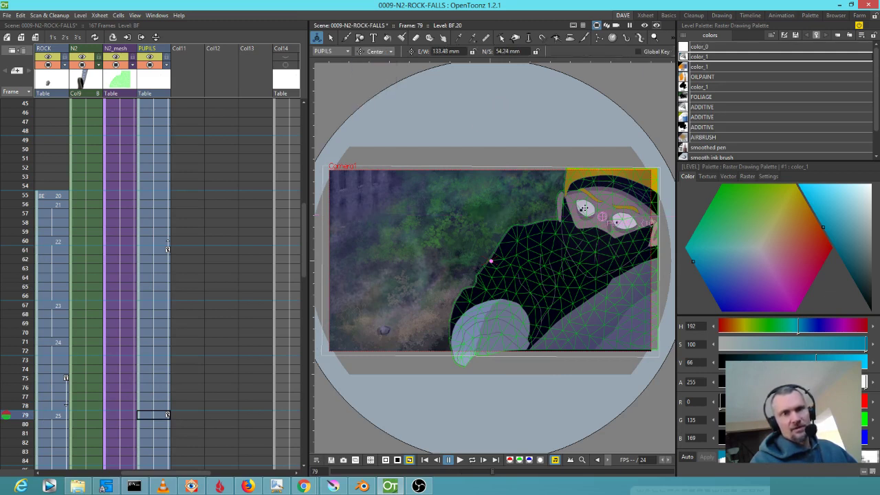
{"action": "left_click", "coordinate": [383, 52]}
{"action": "left_click", "coordinate": [383, 74]}
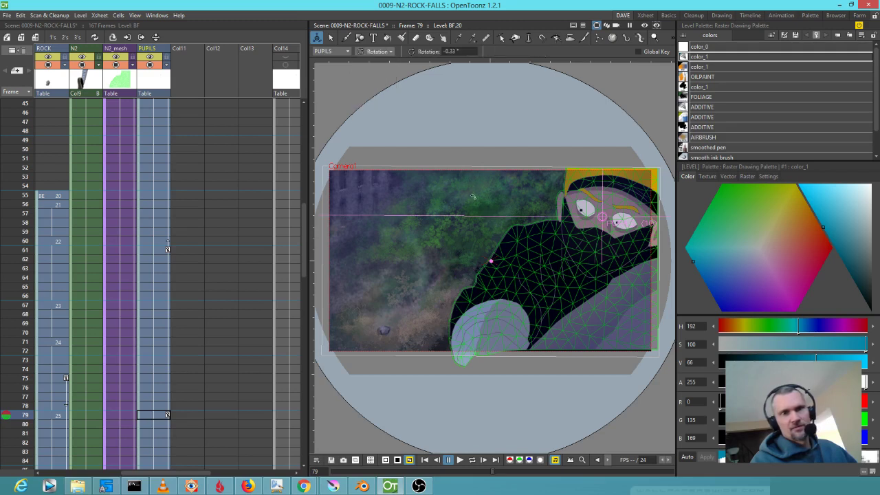
{"action": "left_click_drag", "start_coordinate": [451, 236], "coordinate": [455, 235]}
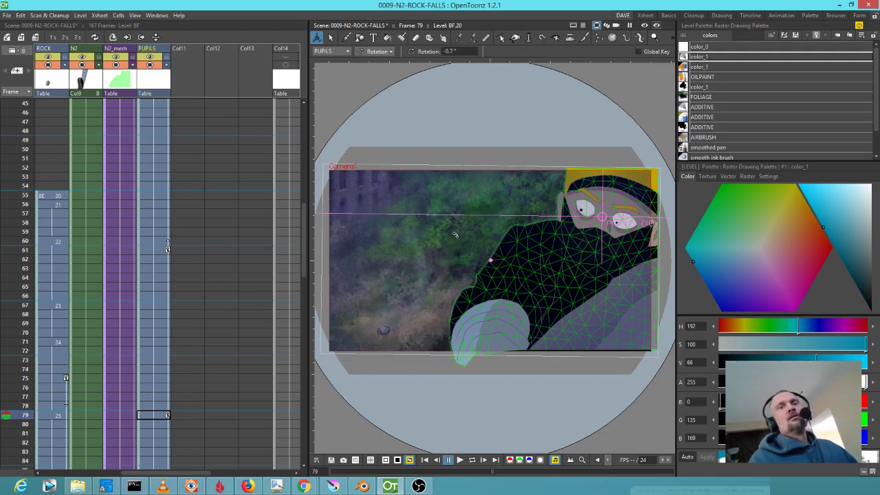
Fine-tune the rotated pupils' position at frame 79 to about E/W 9.06 mm and N/S 0.67 mm.
{"action": "left_click", "coordinate": [376, 52]}
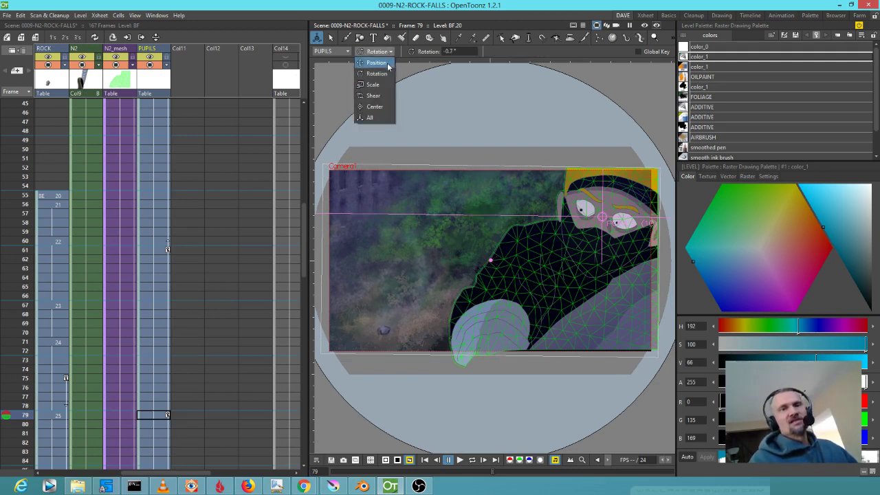
{"action": "left_click", "coordinate": [374, 63]}
{"action": "left_click_drag", "start_coordinate": [551, 261], "coordinate": [552, 262]}
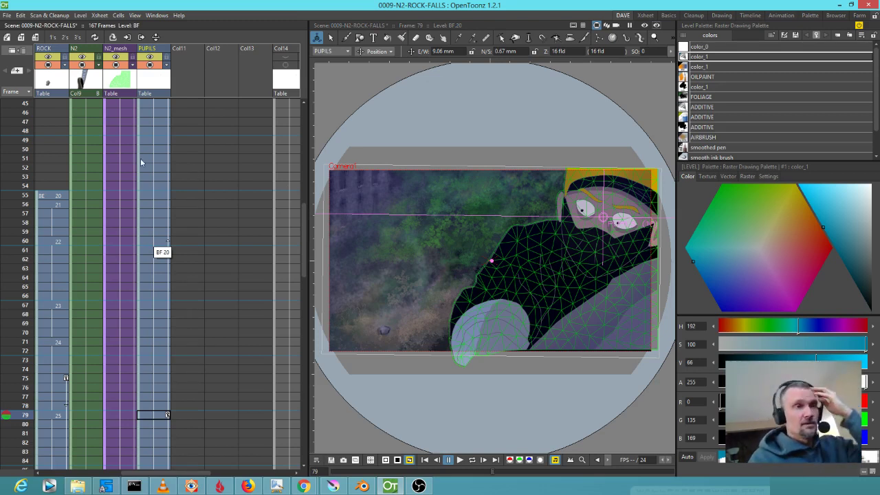
Reposition the pupils at the frame 28 keyframe to about E/W 10.34 mm and N/S 0.95 mm.
{"action": "scroll", "coordinate": [141, 162], "scroll_direction": "up", "scroll_amount": 5}
{"action": "left_click_drag", "start_coordinate": [26, 188], "coordinate": [11, 221]}
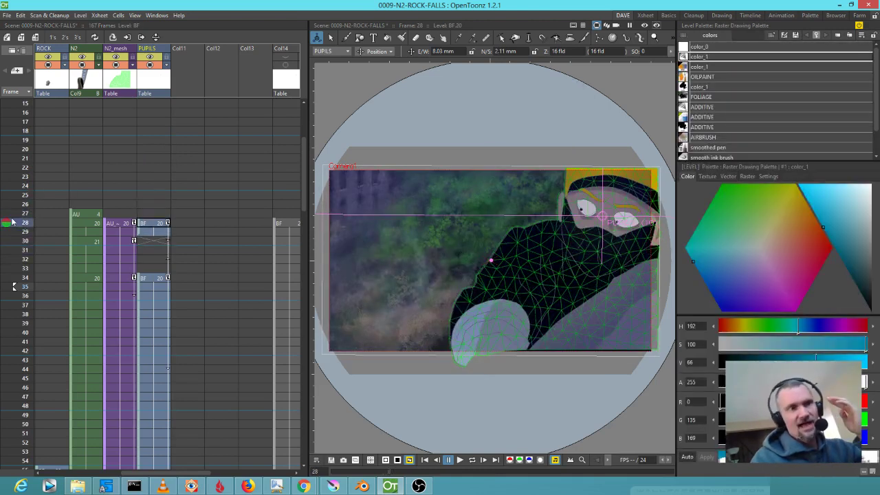
{"action": "left_click", "coordinate": [167, 225]}
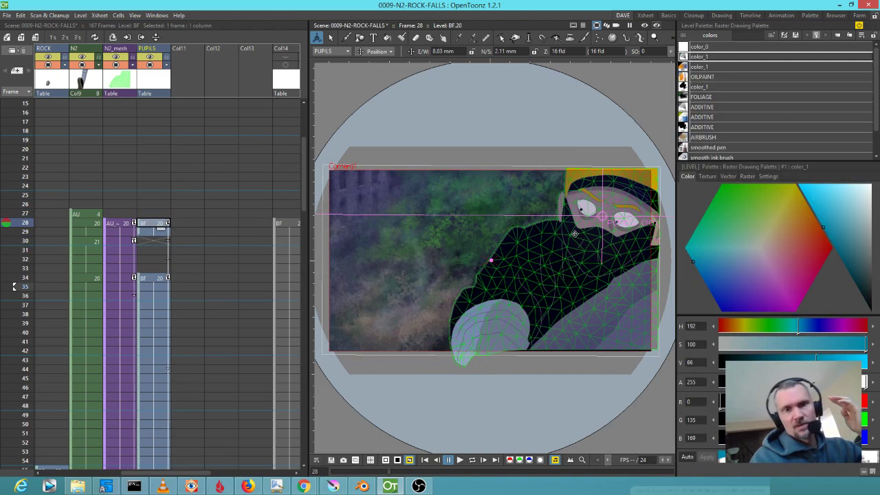
{"action": "left_click_drag", "start_coordinate": [574, 233], "coordinate": [576, 234]}
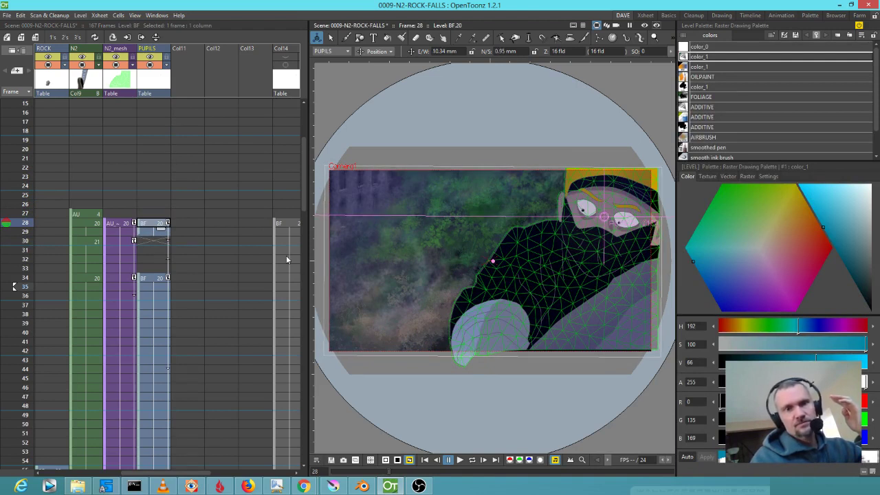
Scrub through the frames from 28 to about 135 to check the pupils' position across the shot and the copied blink.
{"action": "left_click_drag", "start_coordinate": [19, 227], "coordinate": [36, 259]}
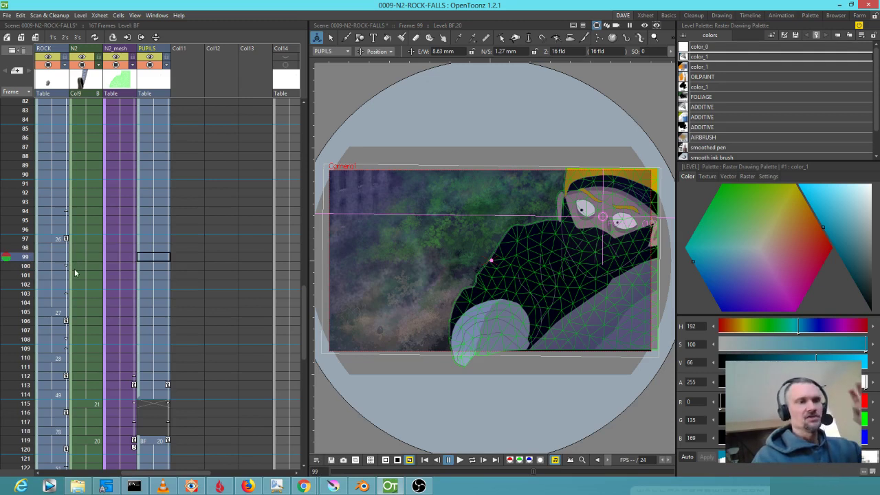
{"action": "scroll", "coordinate": [103, 229], "scroll_direction": "up", "scroll_amount": 4}
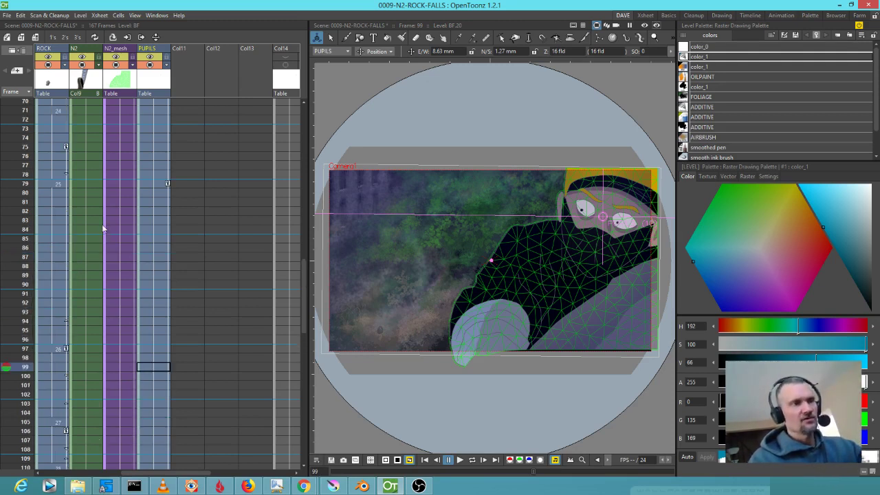
{"action": "left_click", "coordinate": [5, 386]}
{"action": "mouse_move", "coordinate": [4, 386]}
{"action": "left_mouse_down"}
{"action": "mouse_move", "coordinate": [7, 283]}
{"action": "mouse_move", "coordinate": [19, 445]}
{"action": "mouse_move", "coordinate": [14, 193]}
{"action": "mouse_move", "coordinate": [47, 189]}
{"action": "mouse_move", "coordinate": [55, 458]}
{"action": "mouse_move", "coordinate": [61, 141]}
{"action": "mouse_move", "coordinate": [70, 297]}
{"action": "mouse_move", "coordinate": [79, 220]}
{"action": "left_mouse_up"}
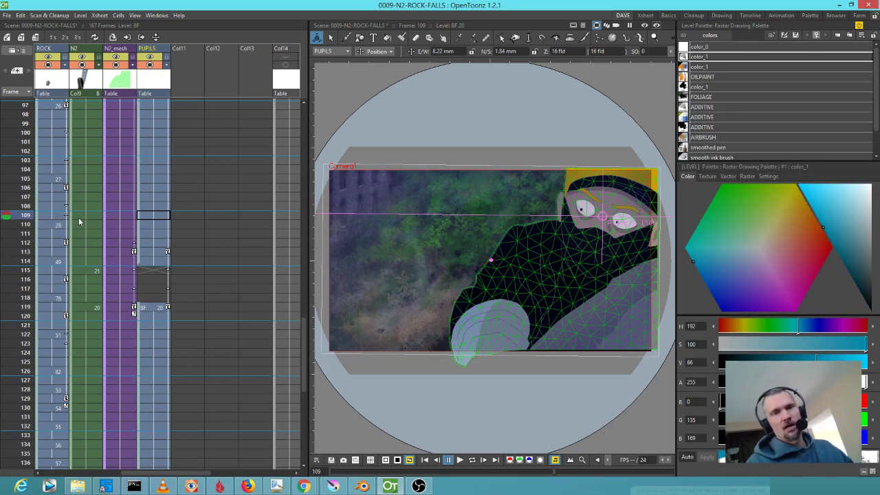
{"action": "mouse_move", "coordinate": [79, 220]}
{"action": "left_mouse_down"}
{"action": "mouse_move", "coordinate": [83, 295]}
{"action": "mouse_move", "coordinate": [101, 170]}
{"action": "mouse_move", "coordinate": [88, 327]}
{"action": "left_mouse_up"}
{"action": "scroll", "coordinate": [95, 303], "scroll_direction": "down", "scroll_amount": 2}
{"action": "mouse_move", "coordinate": [29, 207]}
{"action": "left_mouse_down"}
{"action": "mouse_move", "coordinate": [4, 462]}
{"action": "mouse_move", "coordinate": [19, 365]}
{"action": "mouse_move", "coordinate": [14, 337]}
{"action": "mouse_move", "coordinate": [14, 406]}
{"action": "mouse_move", "coordinate": [14, 326]}
{"action": "mouse_move", "coordinate": [20, 385]}
{"action": "mouse_move", "coordinate": [56, 236]}
{"action": "left_mouse_up"}
{"action": "scroll", "coordinate": [61, 242], "scroll_direction": "up", "scroll_amount": 5}
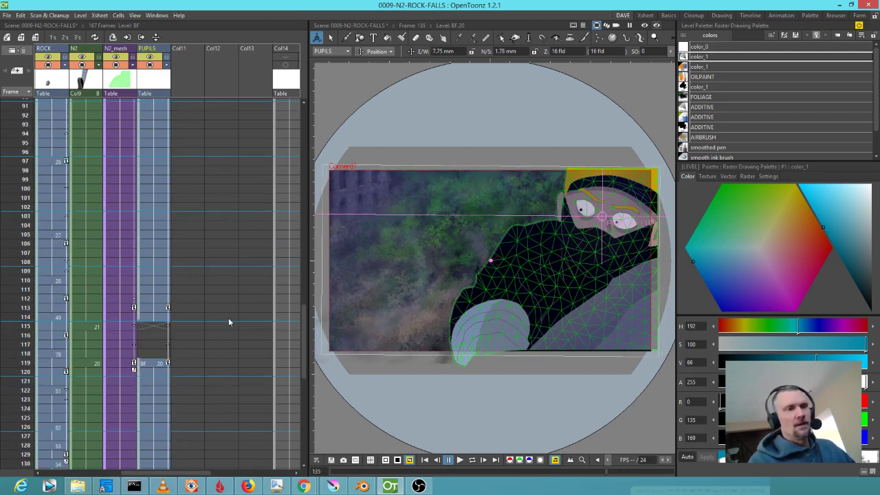
Examine the PUPILS column's E/W and N/S values from frame 113 onward in the Function Editor, and close it.
{"action": "double_click", "coordinate": [165, 306]}
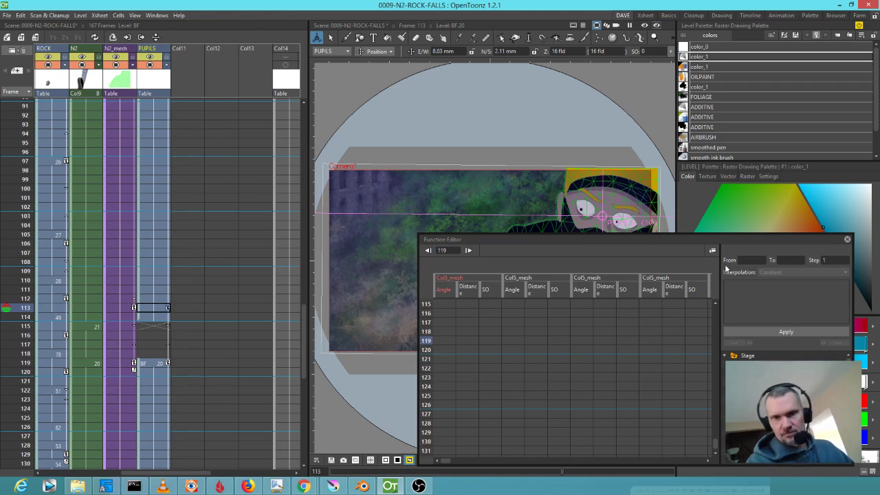
{"action": "left_click", "coordinate": [724, 355]}
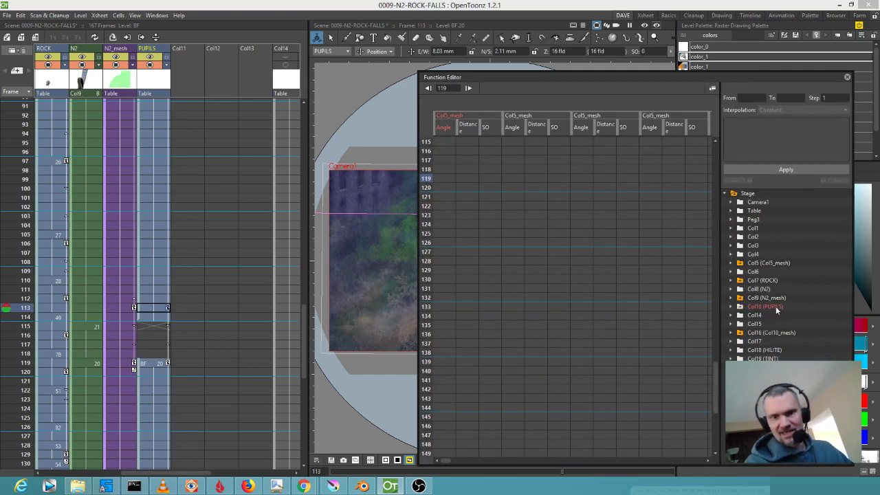
{"action": "left_click", "coordinate": [759, 307]}
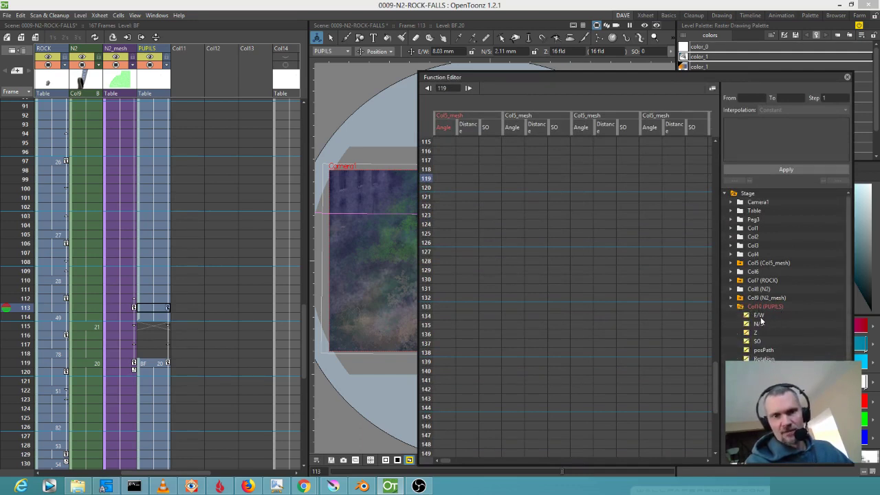
{"action": "left_click", "coordinate": [757, 315]}
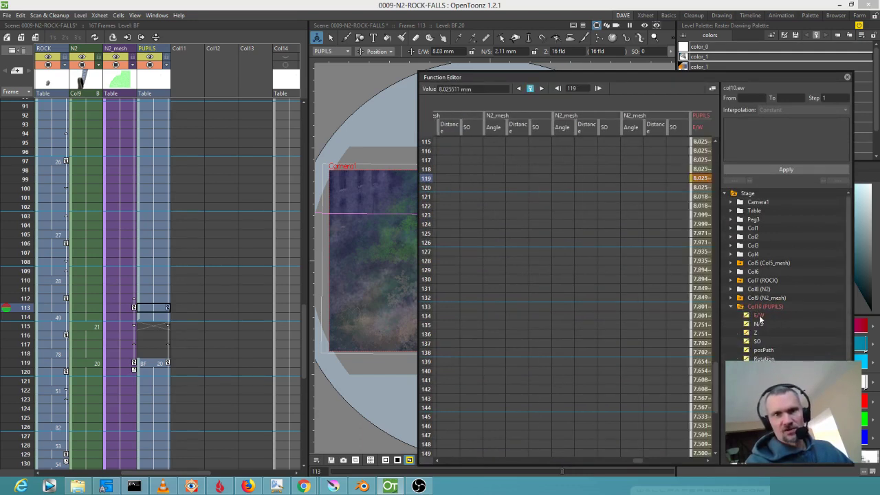
{"action": "left_click", "coordinate": [703, 212]}
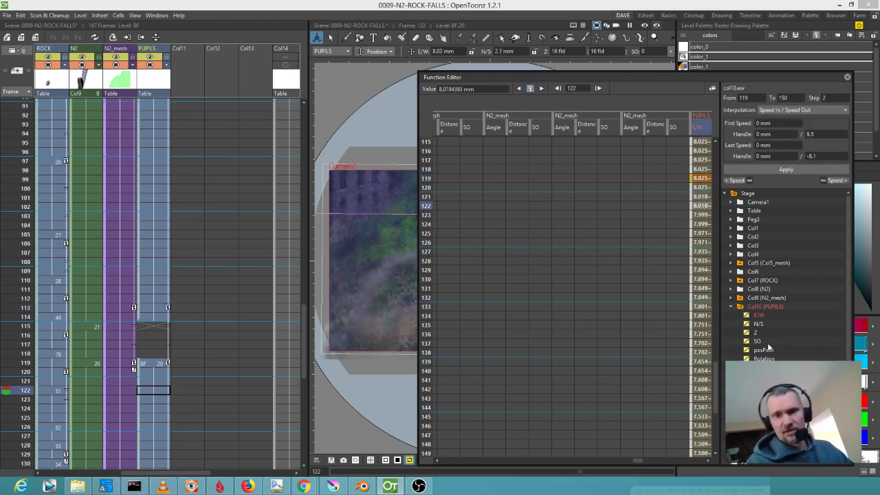
{"action": "left_click", "coordinate": [757, 324]}
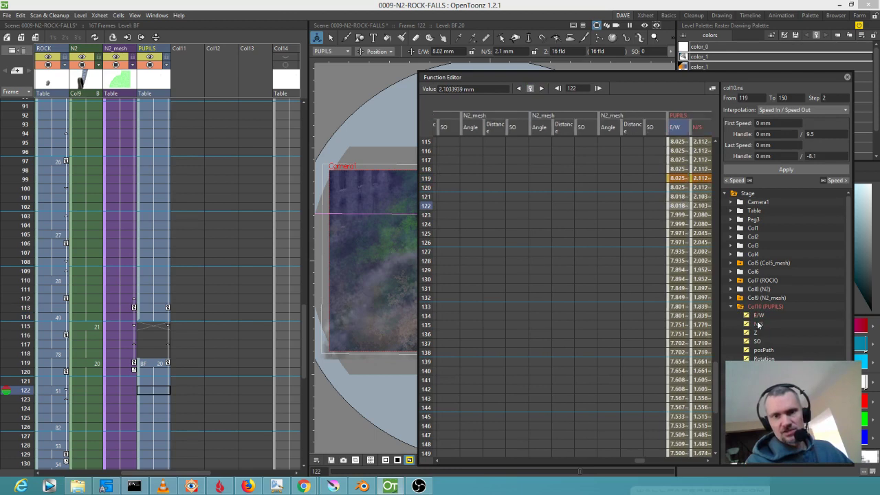
{"action": "left_click", "coordinate": [696, 307]}
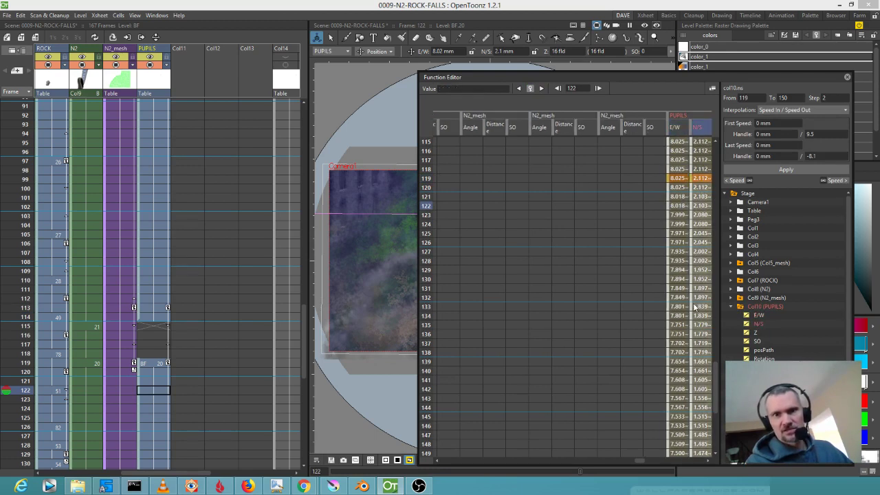
{"action": "left_click", "coordinate": [846, 76]}
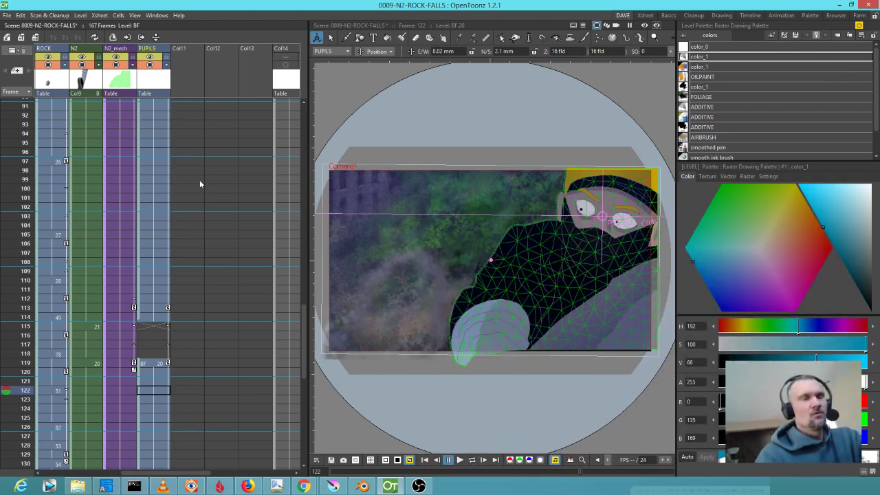
Compare the original blink around frame 30 with the copied N2_mesh blink between frames 115 and 120.
{"action": "scroll", "coordinate": [161, 213], "scroll_direction": "up", "scroll_amount": 10}
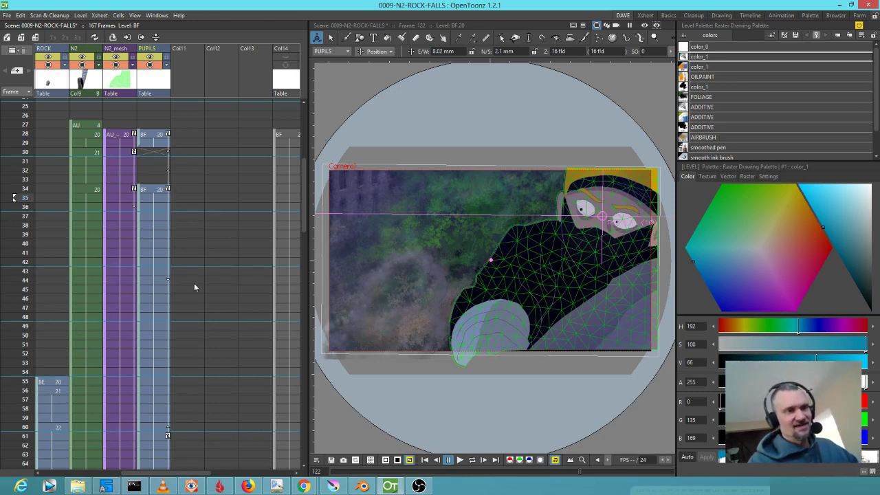
{"action": "left_click", "coordinate": [152, 430]}
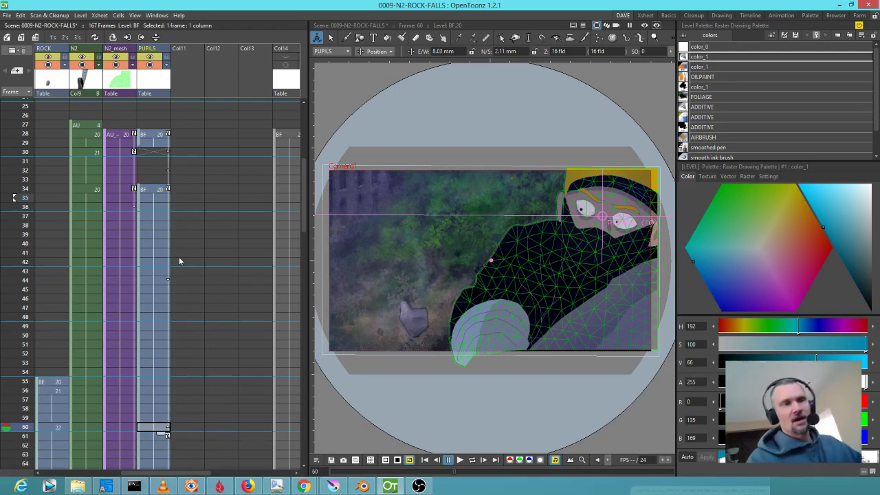
{"action": "left_click", "coordinate": [25, 152]}
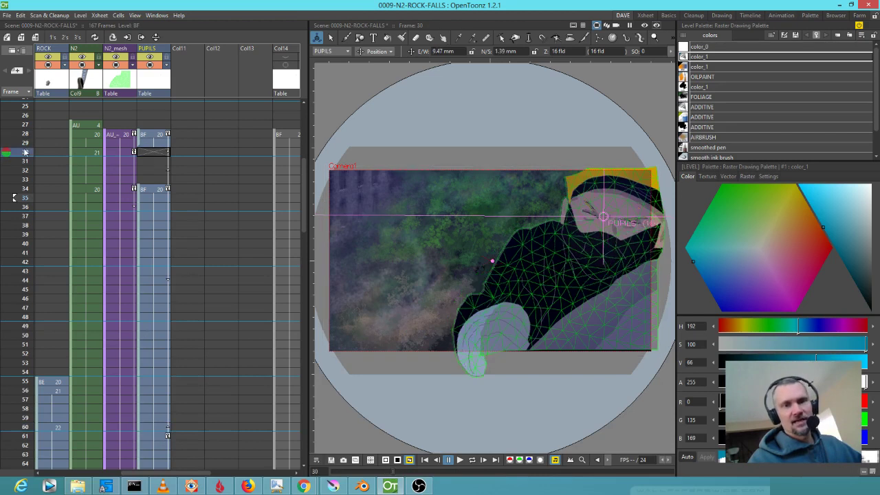
{"action": "mouse_move", "coordinate": [24, 153]}
{"action": "left_mouse_down"}
{"action": "mouse_move", "coordinate": [24, 142]}
{"action": "mouse_move", "coordinate": [23, 156]}
{"action": "left_mouse_up"}
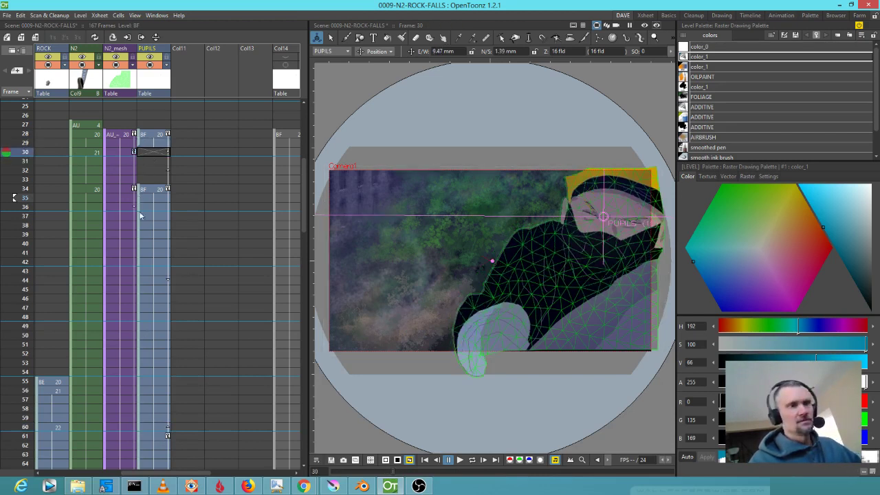
{"action": "scroll", "coordinate": [140, 216], "scroll_direction": "down", "scroll_amount": 12}
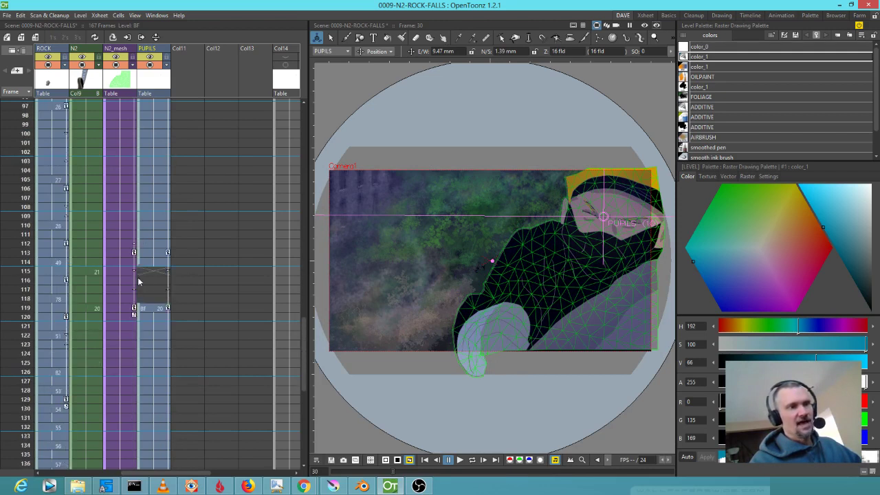
{"action": "left_click", "coordinate": [121, 272]}
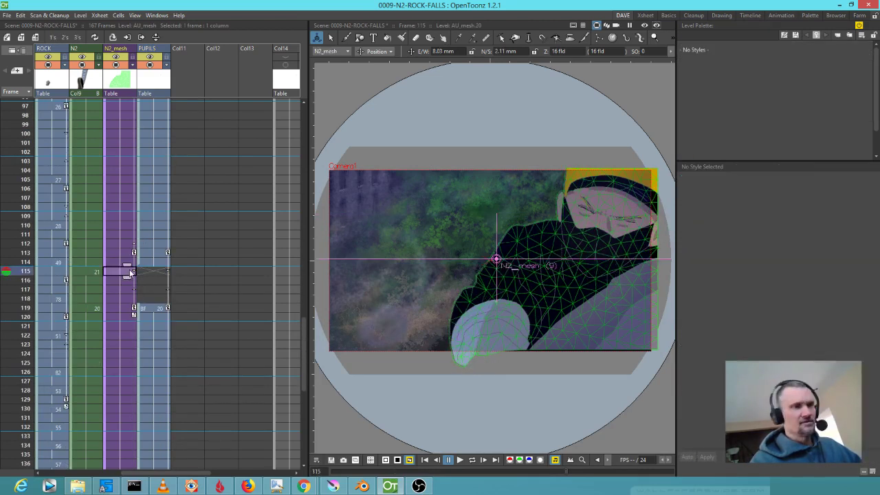
{"action": "left_click", "coordinate": [133, 318]}
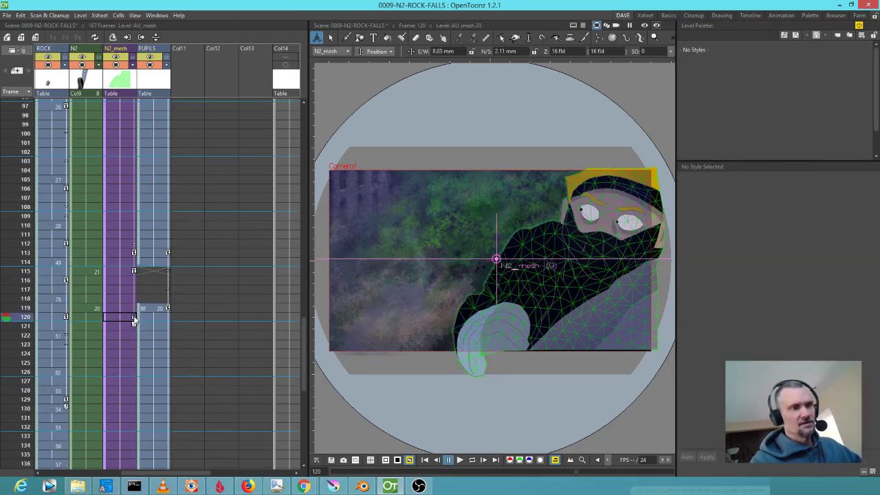
{"action": "left_click_drag", "start_coordinate": [136, 316], "coordinate": [136, 313]}
{"action": "mouse_move", "coordinate": [22, 241]}
{"action": "left_mouse_down"}
{"action": "mouse_move", "coordinate": [28, 257]}
{"action": "mouse_move", "coordinate": [36, 229]}
{"action": "mouse_move", "coordinate": [8, 255]}
{"action": "mouse_move", "coordinate": [7, 337]}
{"action": "mouse_move", "coordinate": [10, 235]}
{"action": "mouse_move", "coordinate": [15, 326]}
{"action": "mouse_move", "coordinate": [17, 253]}
{"action": "mouse_move", "coordinate": [14, 299]}
{"action": "mouse_move", "coordinate": [10, 280]}
{"action": "mouse_move", "coordinate": [38, 271]}
{"action": "left_mouse_up"}
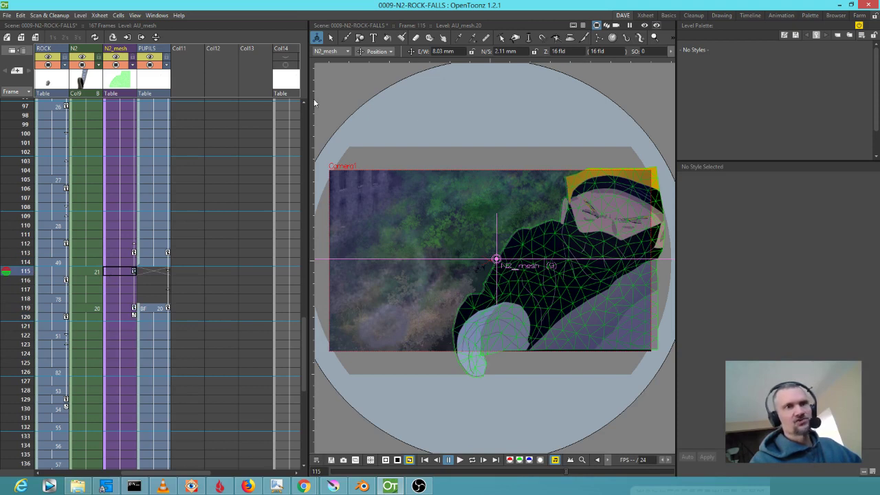
Set the Plastic tool to Animate mode on N2_mesh at frame 113 and scrub back through the preceding frames.
{"action": "key", "text": "k"}
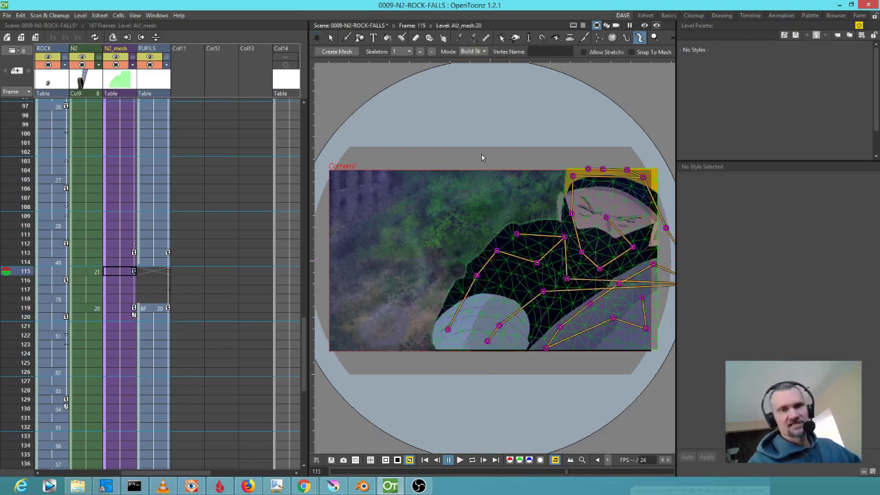
{"action": "left_click", "coordinate": [26, 254]}
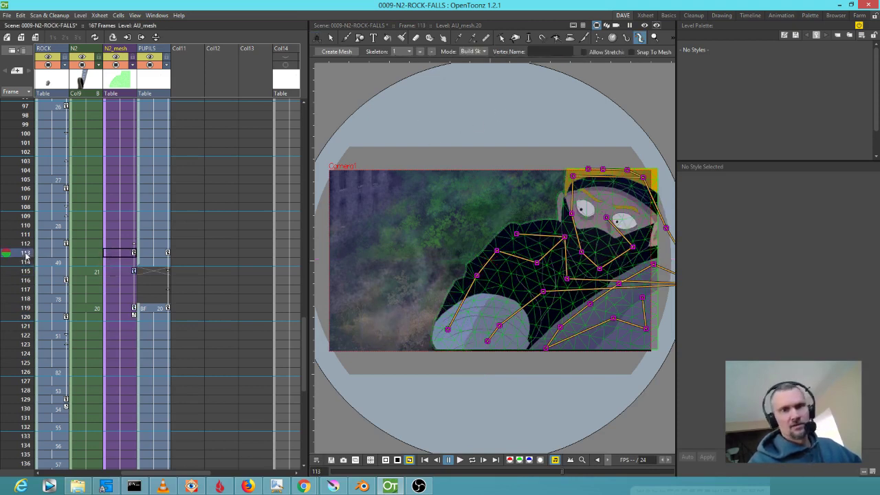
{"action": "left_click", "coordinate": [473, 52]}
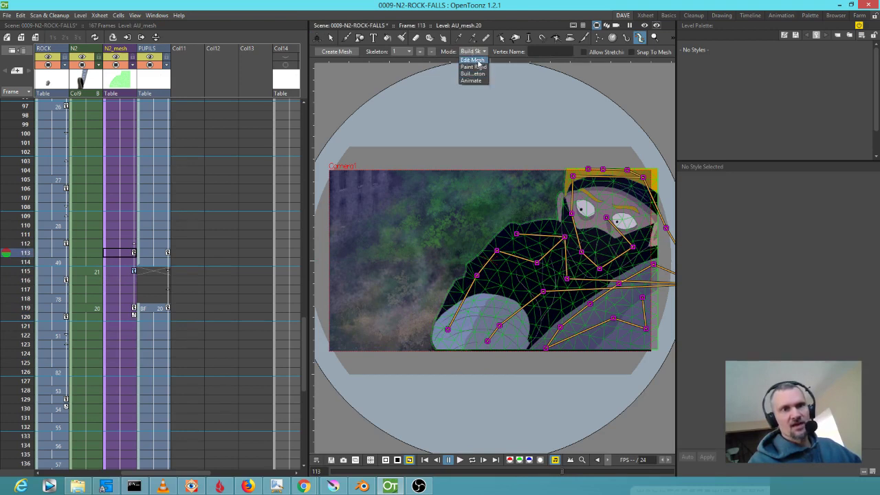
{"action": "left_click", "coordinate": [471, 81]}
{"action": "left_click_drag", "start_coordinate": [20, 252], "coordinate": [21, 189]}
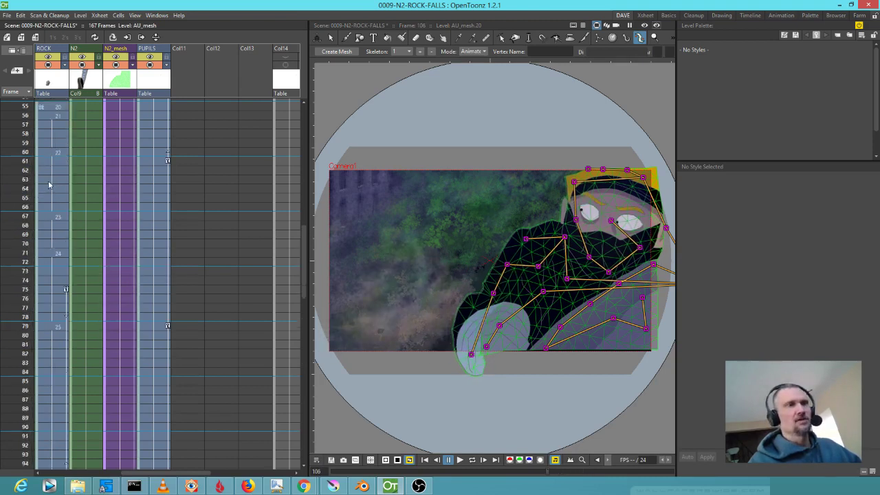
Compare the N2_mesh pose at frames 28 and 30 with the pose at frame 113 and the frames leading up to it.
{"action": "scroll", "coordinate": [48, 181], "scroll_direction": "up", "scroll_amount": 10}
{"action": "mouse_move", "coordinate": [25, 235]}
{"action": "left_mouse_down"}
{"action": "mouse_move", "coordinate": [18, 284]}
{"action": "mouse_move", "coordinate": [20, 253]}
{"action": "mouse_move", "coordinate": [22, 261]}
{"action": "mouse_move", "coordinate": [36, 252]}
{"action": "mouse_move", "coordinate": [41, 271]}
{"action": "mouse_move", "coordinate": [52, 250]}
{"action": "mouse_move", "coordinate": [57, 260]}
{"action": "mouse_move", "coordinate": [59, 246]}
{"action": "mouse_move", "coordinate": [59, 258]}
{"action": "left_mouse_up"}
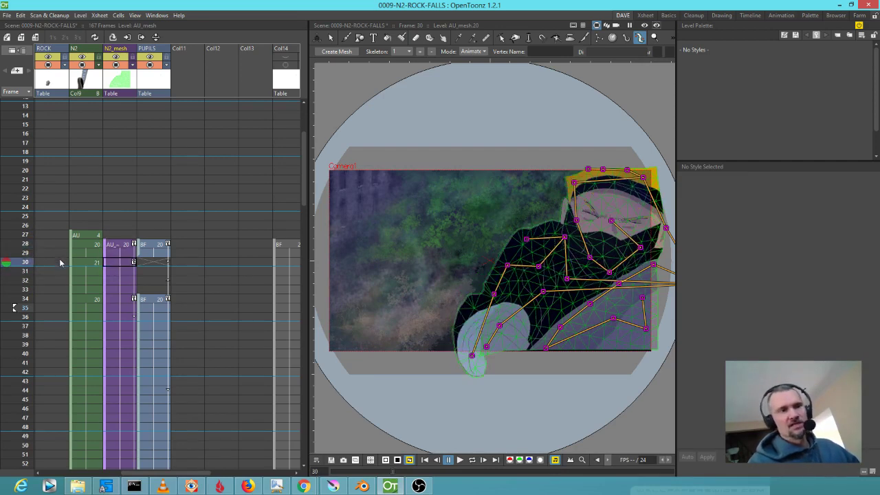
{"action": "left_click", "coordinate": [118, 262]}
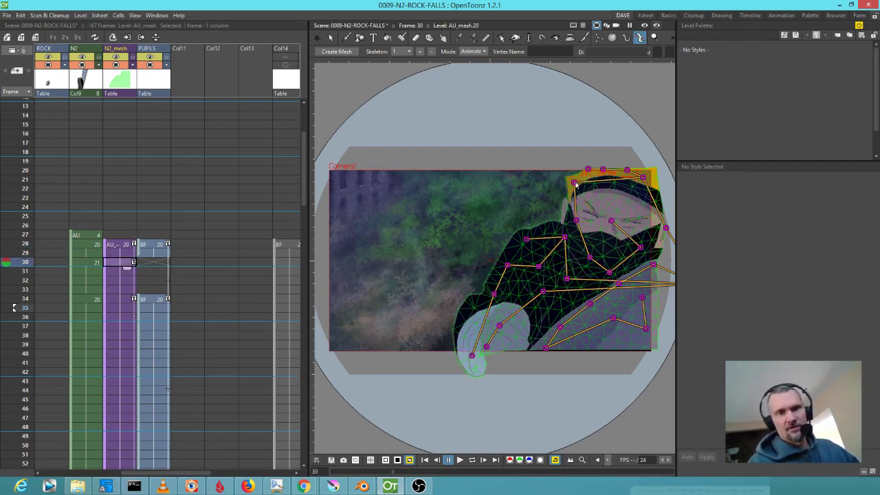
{"action": "mouse_move", "coordinate": [26, 259]}
{"action": "left_mouse_down"}
{"action": "mouse_move", "coordinate": [26, 244]}
{"action": "mouse_move", "coordinate": [26, 262]}
{"action": "left_mouse_up"}
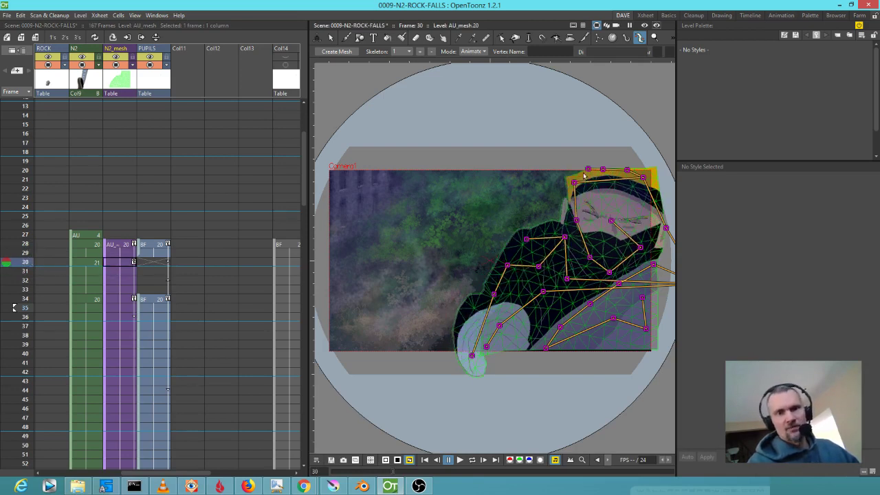
{"action": "left_click", "coordinate": [126, 249]}
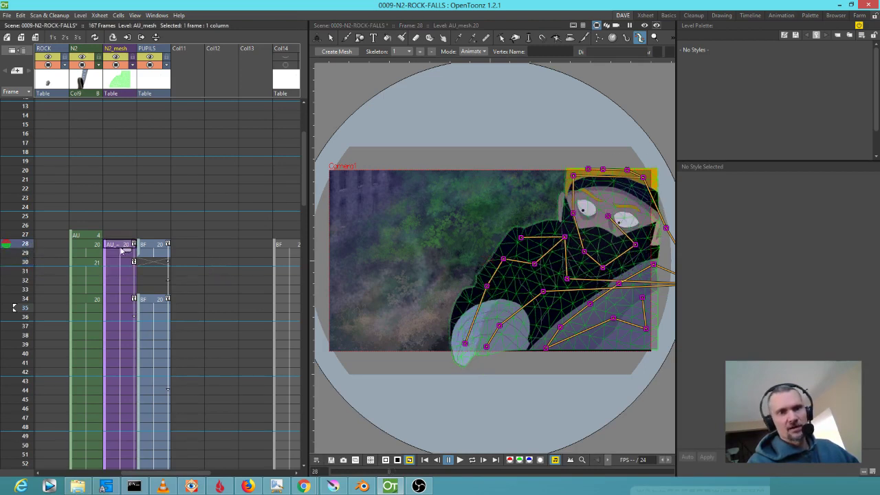
{"action": "scroll", "coordinate": [33, 276], "scroll_direction": "down", "scroll_amount": 8}
{"action": "scroll", "coordinate": [36, 276], "scroll_direction": "down", "scroll_amount": 6}
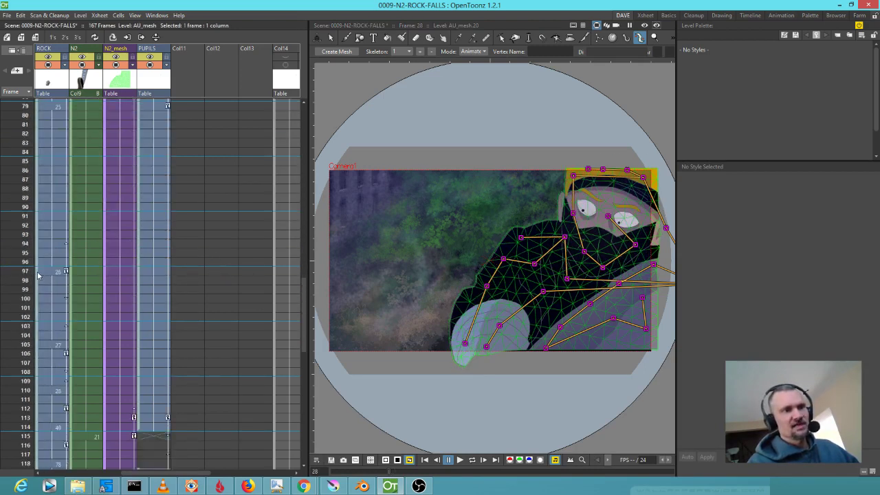
{"action": "left_click", "coordinate": [28, 362]}
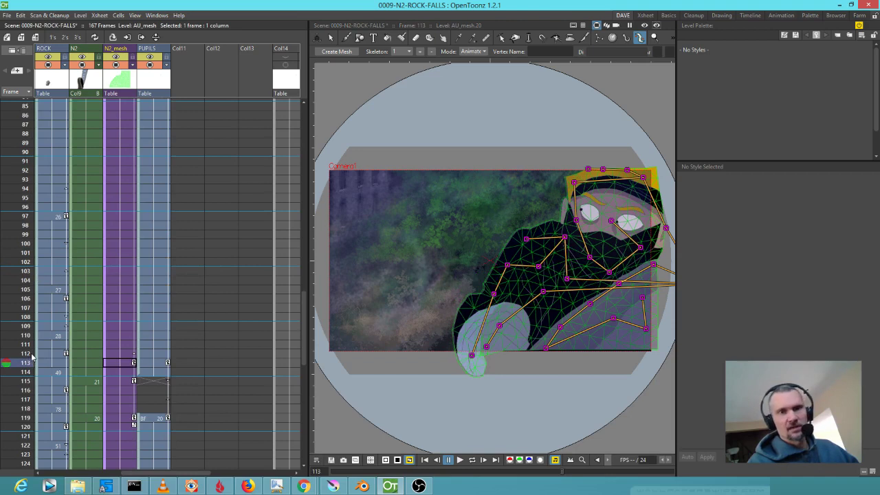
{"action": "left_click_drag", "start_coordinate": [30, 367], "coordinate": [31, 280]}
{"action": "scroll", "coordinate": [69, 275], "scroll_direction": "up", "scroll_amount": 15}
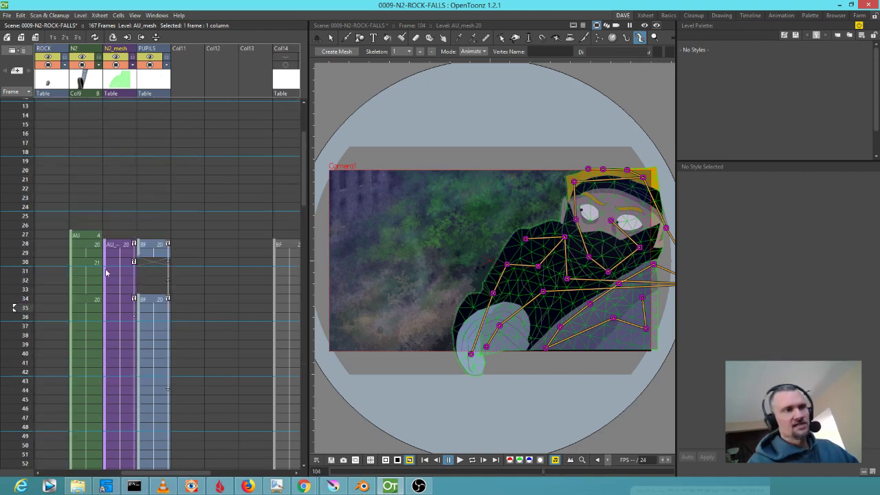
Copy the N2_mesh keyframe at frame 34, paste it onto frames 113 and 119, and scrub the surrounding frames.
{"action": "left_click", "coordinate": [125, 298]}
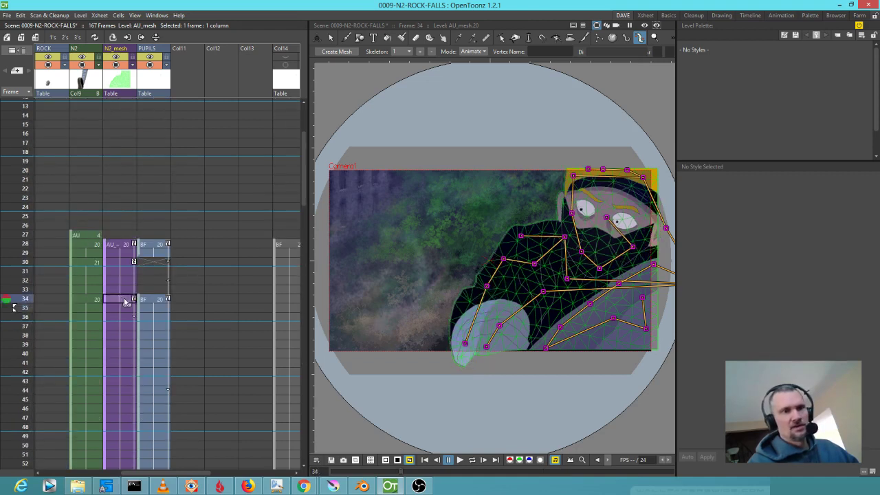
{"action": "left_click", "coordinate": [133, 300]}
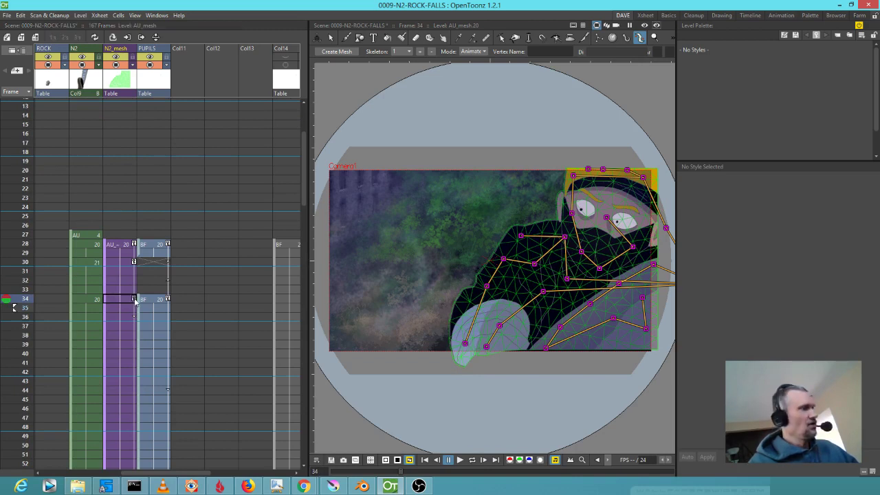
{"action": "scroll", "coordinate": [130, 309], "scroll_direction": "down", "scroll_amount": 15}
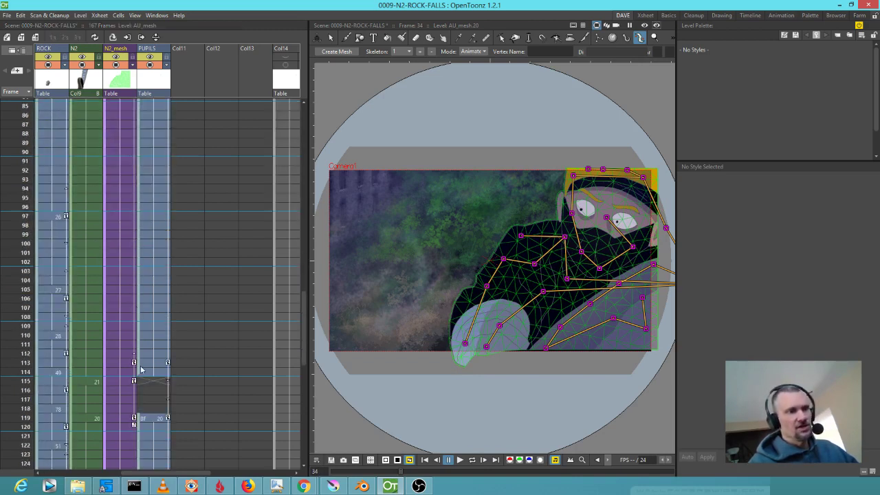
{"action": "left_click", "coordinate": [125, 362]}
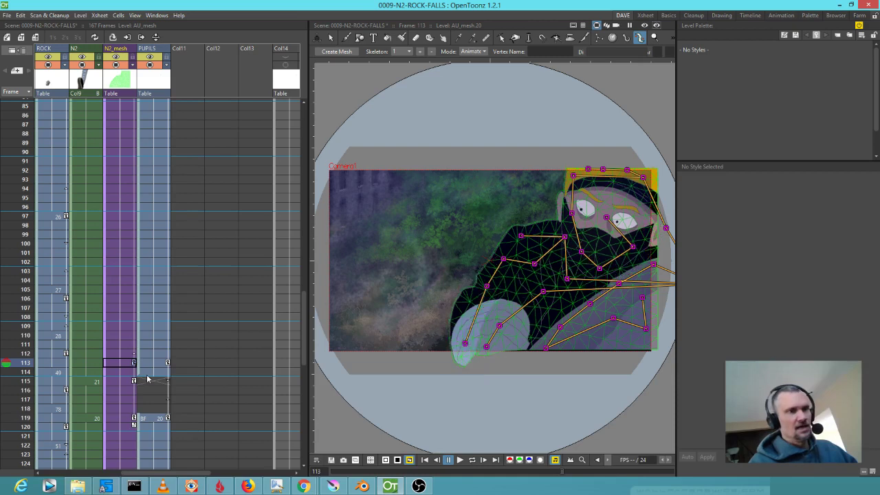
{"action": "left_click_drag", "start_coordinate": [24, 322], "coordinate": [11, 427]}
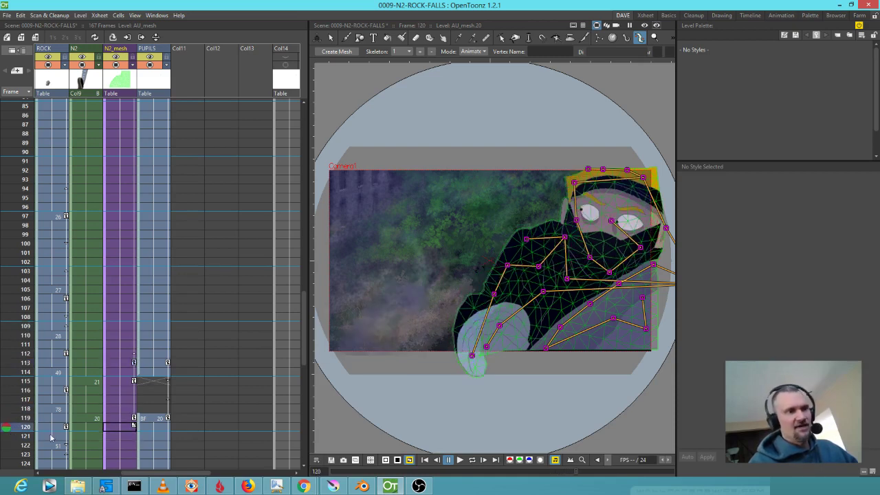
{"action": "left_click", "coordinate": [134, 419]}
{"action": "key", "text": "ctrl+v"}
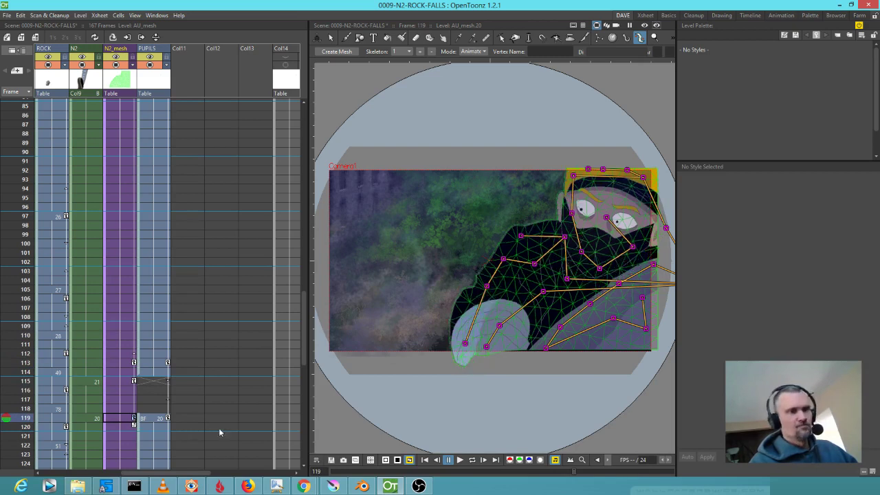
{"action": "left_click_drag", "start_coordinate": [22, 302], "coordinate": [9, 280]}
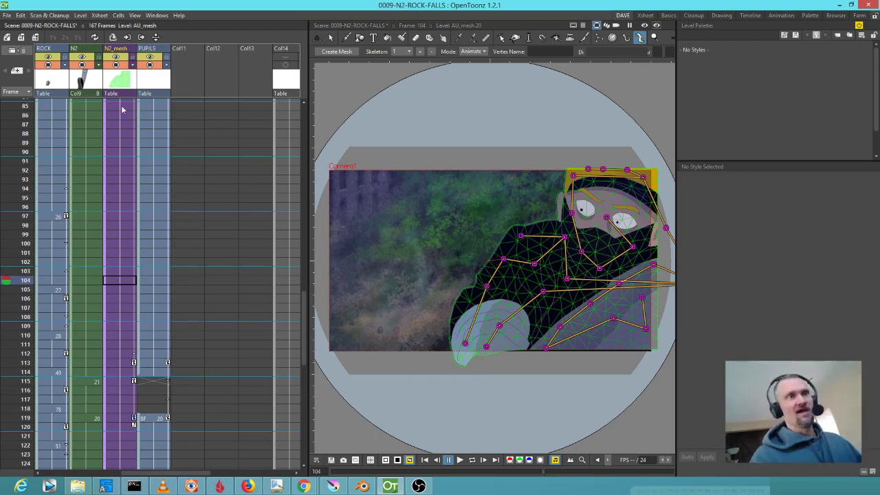
Hide the N2_mesh overlay in the viewer and preview the shot's earlier frames without the mesh.
{"action": "left_click", "coordinate": [116, 65]}
{"action": "scroll", "coordinate": [121, 175], "scroll_direction": "up", "scroll_amount": 15}
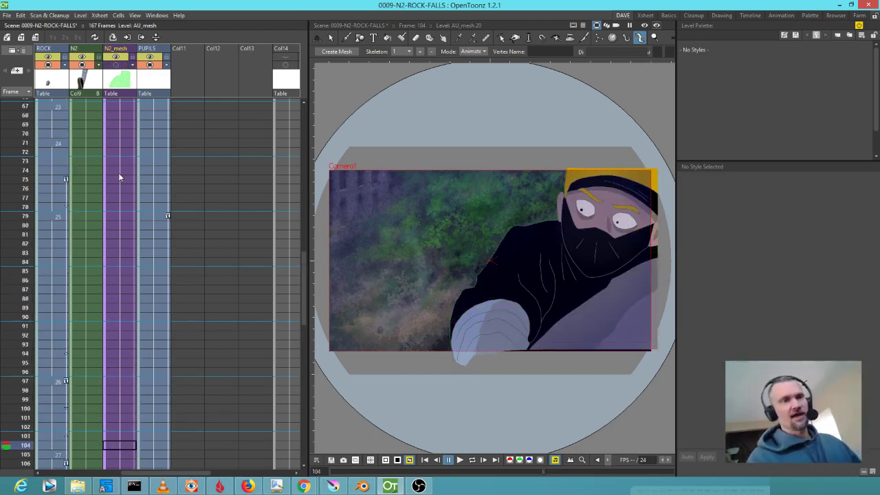
{"action": "left_click_drag", "start_coordinate": [26, 171], "coordinate": [3, 426]}
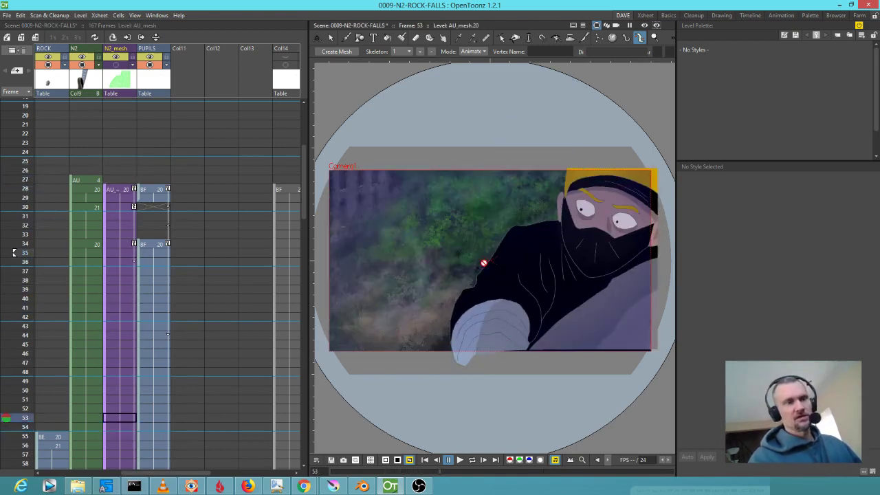
{"action": "key", "text": "p"}
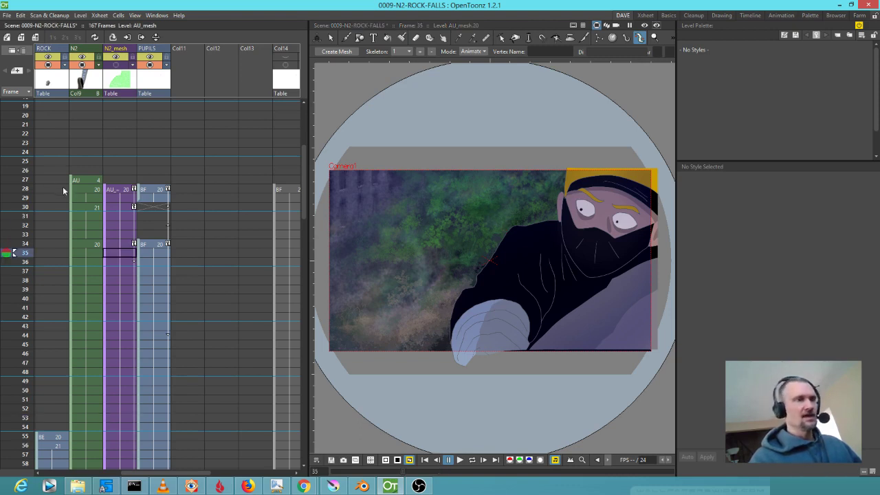
Set the playback range with the start marker at frame 1 and the stop marker at frame 167.
{"action": "left_click", "coordinate": [19, 180]}
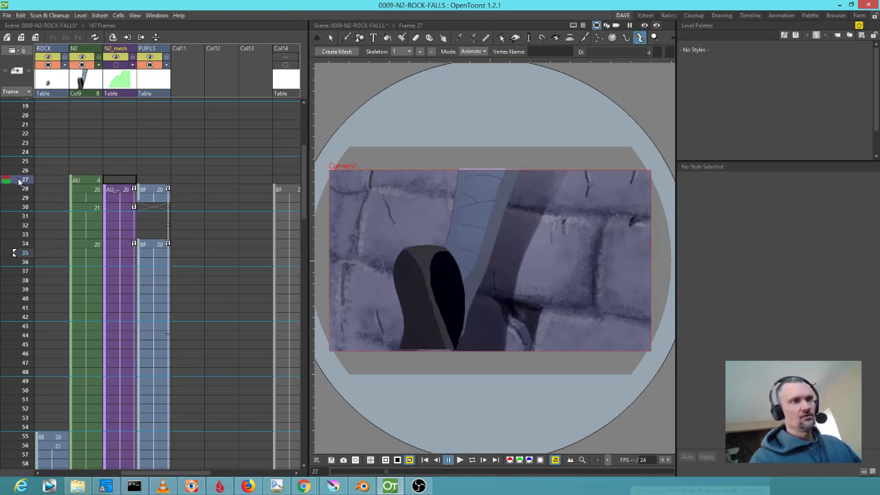
{"action": "scroll", "coordinate": [19, 182], "scroll_direction": "up", "scroll_amount": 5}
{"action": "scroll", "coordinate": [21, 185], "scroll_direction": "down", "scroll_amount": 5}
{"action": "scroll", "coordinate": [21, 187], "scroll_direction": "up", "scroll_amount": 5}
{"action": "left_click_drag", "start_coordinate": [115, 218], "coordinate": [319, 226]}
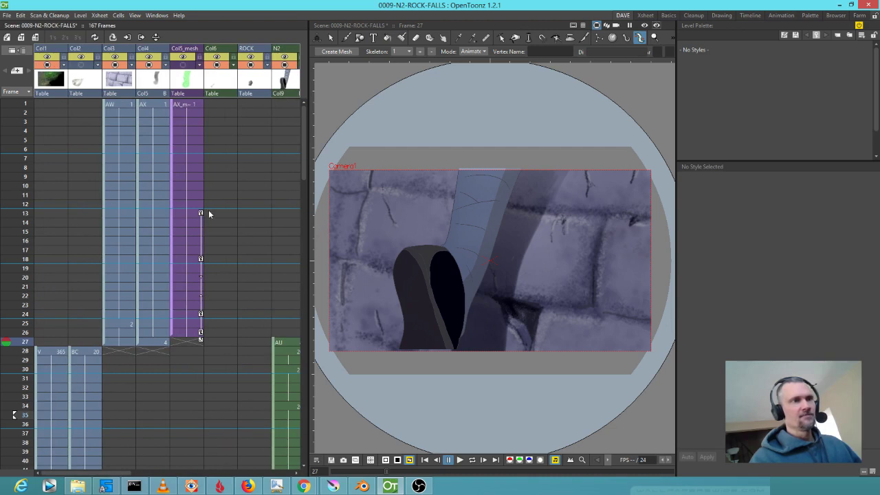
{"action": "right_click", "coordinate": [37, 108]}
{"action": "left_click", "coordinate": [34, 115]}
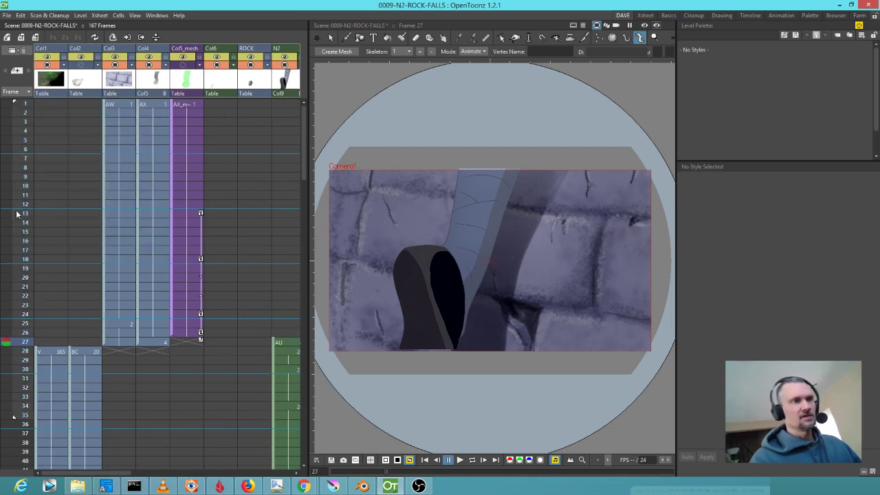
{"action": "scroll", "coordinate": [15, 218], "scroll_direction": "down", "scroll_amount": 10}
{"action": "scroll", "coordinate": [13, 222], "scroll_direction": "down", "scroll_amount": 20}
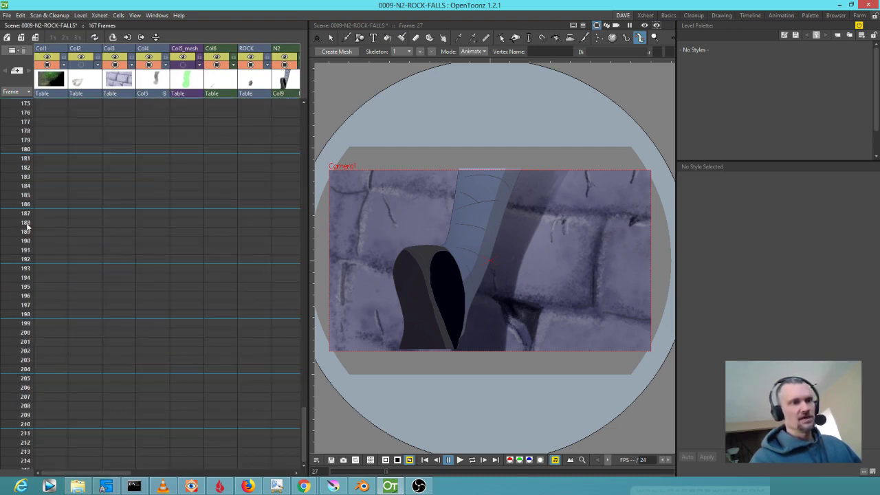
{"action": "scroll", "coordinate": [46, 222], "scroll_direction": "up", "scroll_amount": 3}
{"action": "right_click", "coordinate": [12, 254]}
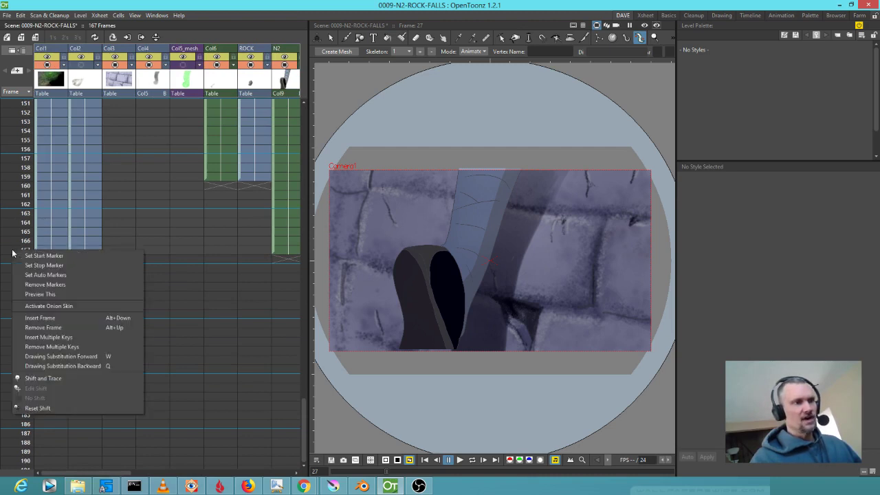
{"action": "left_click", "coordinate": [61, 263]}
{"action": "scroll", "coordinate": [115, 198], "scroll_direction": "up", "scroll_amount": 20}
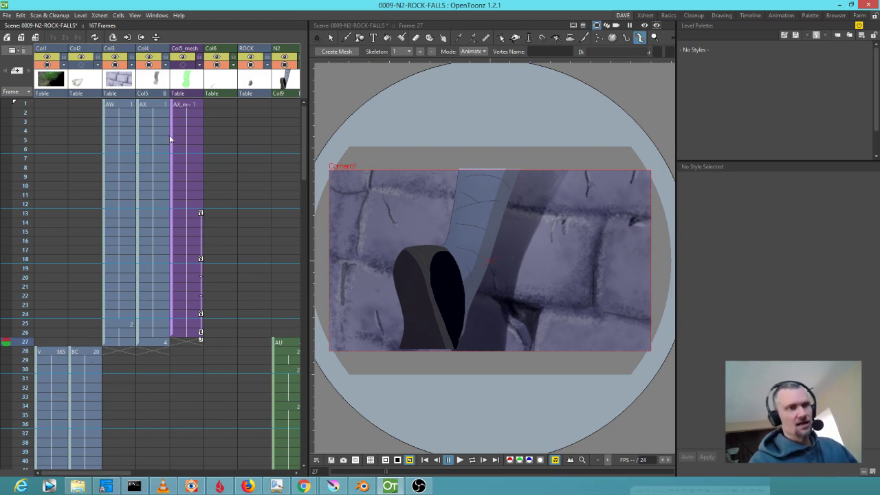
Step frame by frame from 73 to 128 to check the ninja's pose, pupils and second blink against the falling rock.
{"action": "scroll", "coordinate": [141, 282], "scroll_direction": "down", "scroll_amount": 16}
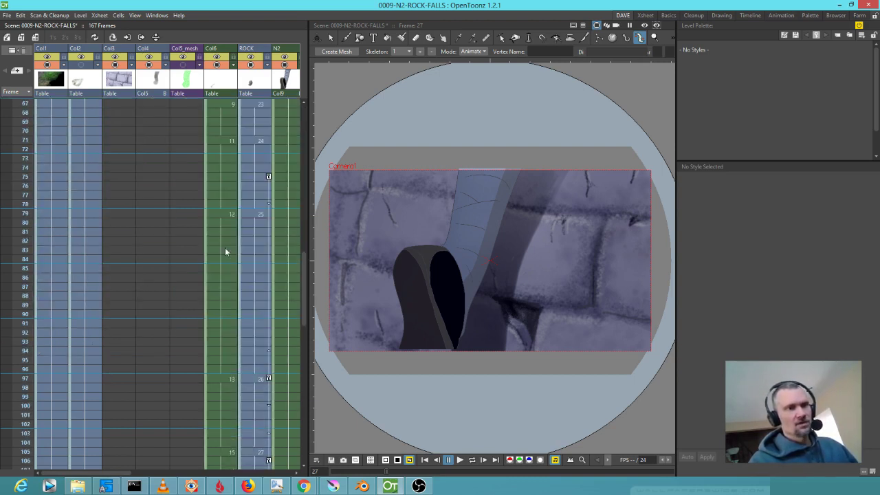
{"action": "scroll", "coordinate": [225, 252], "scroll_direction": "right", "scroll_amount": 3}
{"action": "left_click", "coordinate": [177, 187]}
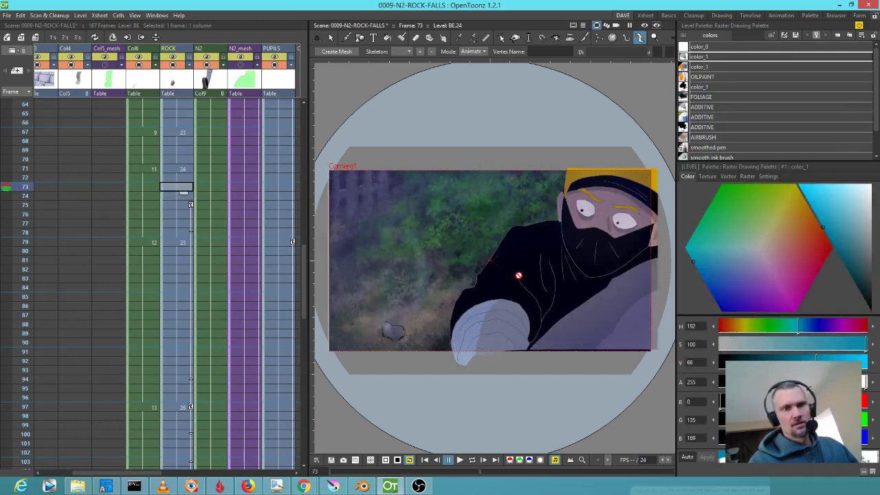
{"action": "key", "text": "Down"}
{"action": "key", "text": "Down"}
{"action": "key", "text": "Down"}
{"action": "key", "text": "Down"}
{"action": "key", "text": "Down"}
{"action": "key", "text": "Down"}
{"action": "key", "text": "Down"}
{"action": "key", "text": "Down"}
{"action": "key", "text": "Down"}
{"action": "key", "text": "Down"}
{"action": "key", "text": "Down"}
{"action": "key", "text": "Down"}
{"action": "key", "text": "Down"}
{"action": "key", "text": "Down"}
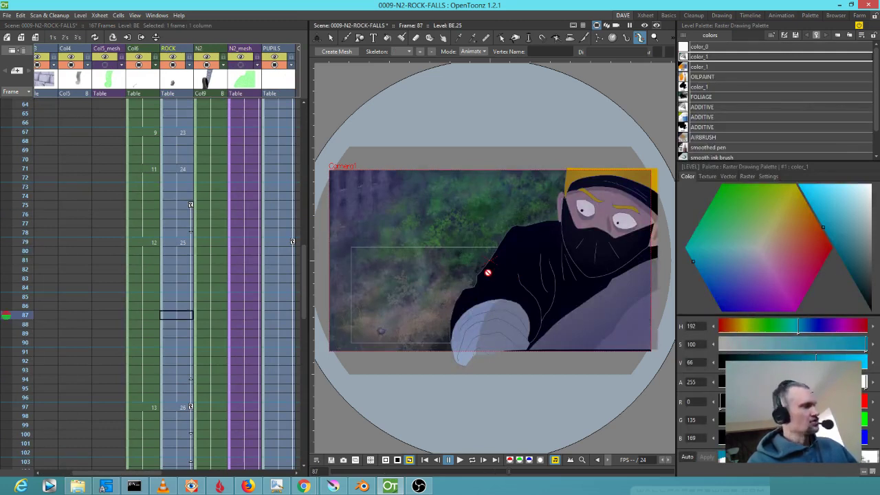
{"action": "key", "text": "Down"}
{"action": "key", "text": "Down"}
{"action": "key", "text": "Down"}
{"action": "key", "text": "Down"}
{"action": "key", "text": "Down"}
{"action": "key", "text": "Down"}
{"action": "key", "text": "Down"}
{"action": "key", "text": "Down"}
{"action": "key", "text": "Down"}
{"action": "key", "text": "Down"}
{"action": "key", "text": "Down"}
{"action": "key", "text": "Down"}
{"action": "key", "text": "Down"}
{"action": "key", "text": "Down"}
{"action": "key", "text": "Down"}
{"action": "key", "text": "Down"}
{"action": "key", "text": "Down"}
{"action": "key", "text": "Down"}
{"action": "key", "text": "Down"}
{"action": "key", "text": "Down"}
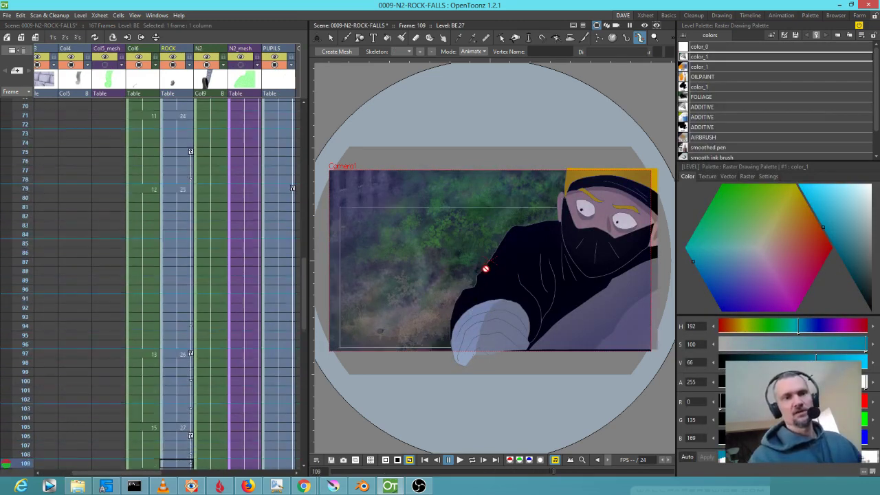
{"action": "key", "text": "Down"}
{"action": "key", "text": "Down"}
{"action": "key", "text": "Down"}
{"action": "key", "text": "Down"}
{"action": "key", "text": "Down"}
{"action": "key", "text": "Down"}
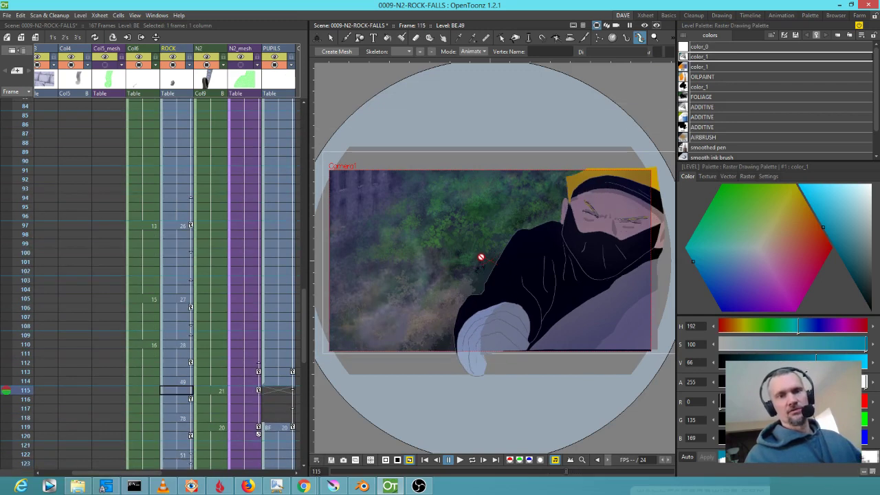
{"action": "key", "text": "Up"}
{"action": "key", "text": "Up"}
{"action": "key", "text": "Up"}
{"action": "key", "text": "Up"}
{"action": "key", "text": "Down"}
{"action": "key", "text": "Down"}
{"action": "key", "text": "Down"}
{"action": "key", "text": "Down"}
{"action": "key", "text": "Down"}
{"action": "key", "text": "Down"}
{"action": "key", "text": "Down"}
{"action": "key", "text": "Down"}
{"action": "key", "text": "Down"}
{"action": "key", "text": "Down"}
{"action": "key", "text": "Down"}
{"action": "key", "text": "Down"}
{"action": "key", "text": "Down"}
{"action": "key", "text": "Down"}
{"action": "key", "text": "Down"}
{"action": "key", "text": "Down"}
{"action": "key", "text": "Down"}
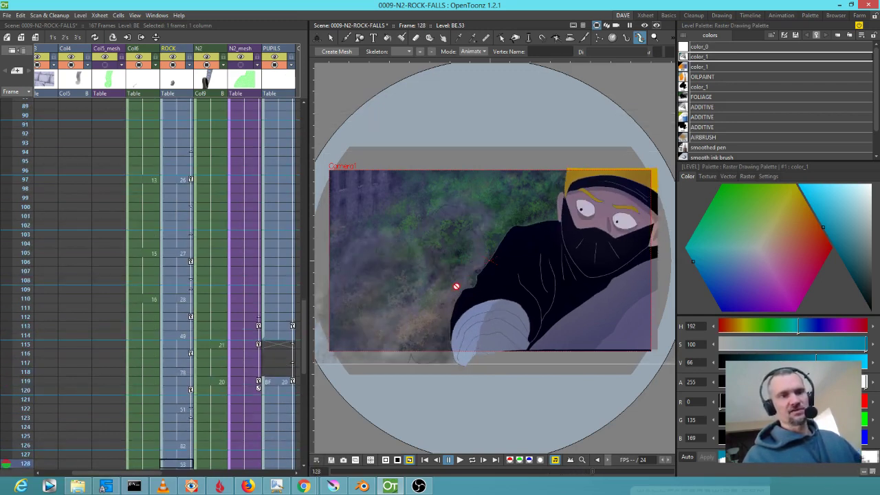
Step back and forth through the frames around the second blink and continue to the shot's last frame, 167.
{"action": "key", "text": "Down"}
{"action": "key", "text": "Down"}
{"action": "key", "text": "Down"}
{"action": "key", "text": "Down"}
{"action": "key", "text": "Down"}
{"action": "key", "text": "Down"}
{"action": "key", "text": "Down"}
{"action": "key", "text": "Down"}
{"action": "key", "text": "Down"}
{"action": "key", "text": "Down"}
{"action": "key", "text": "Down"}
{"action": "key", "text": "Down"}
{"action": "key", "text": "Down"}
{"action": "key", "text": "Up"}
{"action": "key", "text": "Up"}
{"action": "key", "text": "Up"}
{"action": "key", "text": "Up"}
{"action": "key", "text": "Up"}
{"action": "key", "text": "Up"}
{"action": "key", "text": "Up"}
{"action": "key", "text": "Up"}
{"action": "key", "text": "Up"}
{"action": "key", "text": "Up"}
{"action": "key", "text": "Up"}
{"action": "key", "text": "Up"}
{"action": "key", "text": "Up"}
{"action": "key", "text": "Up"}
{"action": "key", "text": "Up"}
{"action": "key", "text": "Up"}
{"action": "key", "text": "Up"}
{"action": "key", "text": "Up"}
{"action": "key", "text": "Up"}
{"action": "key", "text": "Up"}
{"action": "key", "text": "Up"}
{"action": "key", "text": "Up"}
{"action": "key", "text": "Up"}
{"action": "key", "text": "Up"}
{"action": "key", "text": "Up"}
{"action": "key", "text": "Up"}
{"action": "key", "text": "Up"}
{"action": "key", "text": "Up"}
{"action": "key", "text": "Up"}
{"action": "key", "text": "Up"}
{"action": "key", "text": "Up"}
{"action": "key", "text": "Up"}
{"action": "key", "text": "Up"}
{"action": "key", "text": "Up"}
{"action": "key", "text": "Up"}
{"action": "key", "text": "Up"}
{"action": "key", "text": "Up"}
{"action": "key", "text": "Up"}
{"action": "key", "text": "Up"}
{"action": "key", "text": "Up"}
{"action": "key", "text": "Up"}
{"action": "key", "text": "Up"}
{"action": "key", "text": "Up"}
{"action": "key", "text": "Up"}
{"action": "key", "text": "Up"}
{"action": "key", "text": "Up"}
{"action": "key", "text": "Down"}
{"action": "key", "text": "Down"}
{"action": "key", "text": "Down"}
{"action": "key", "text": "Down"}
{"action": "key", "text": "Down"}
{"action": "key", "text": "Down"}
{"action": "key", "text": "Down"}
{"action": "key", "text": "Down"}
{"action": "key", "text": "Down"}
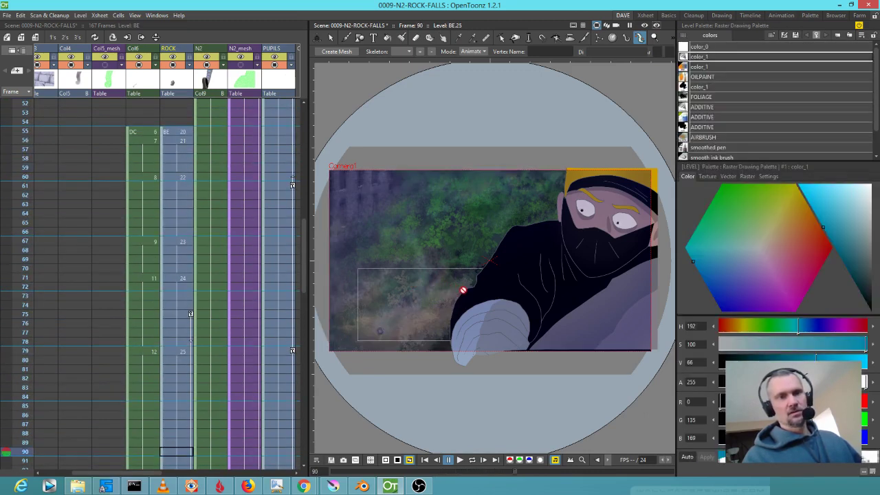
{"action": "key", "text": "Down"}
{"action": "key", "text": "Down"}
{"action": "key", "text": "Down"}
{"action": "key", "text": "Down"}
{"action": "key", "text": "Down"}
{"action": "key", "text": "Down"}
{"action": "key", "text": "Down"}
{"action": "key", "text": "Down"}
{"action": "key", "text": "Down"}
{"action": "key", "text": "Down"}
{"action": "key", "text": "Down"}
{"action": "key", "text": "Down"}
{"action": "key", "text": "Down"}
{"action": "key", "text": "Down"}
{"action": "key", "text": "Down"}
{"action": "key", "text": "Down"}
{"action": "key", "text": "Down"}
{"action": "key", "text": "Down"}
{"action": "key", "text": "Down"}
{"action": "key", "text": "Down"}
{"action": "key", "text": "Down"}
{"action": "key", "text": "Down"}
{"action": "key", "text": "Down"}
{"action": "key", "text": "Down"}
{"action": "key", "text": "Down"}
{"action": "key", "text": "Down"}
{"action": "key", "text": "Down"}
{"action": "key", "text": "Down"}
{"action": "key", "text": "Down"}
{"action": "key", "text": "Down"}
{"action": "key", "text": "Down"}
{"action": "key", "text": "Down"}
{"action": "key", "text": "Down"}
{"action": "key", "text": "Down"}
{"action": "key", "text": "Down"}
{"action": "key", "text": "Down"}
{"action": "key", "text": "Down"}
{"action": "key", "text": "Down"}
{"action": "key", "text": "Down"}
{"action": "key", "text": "Down"}
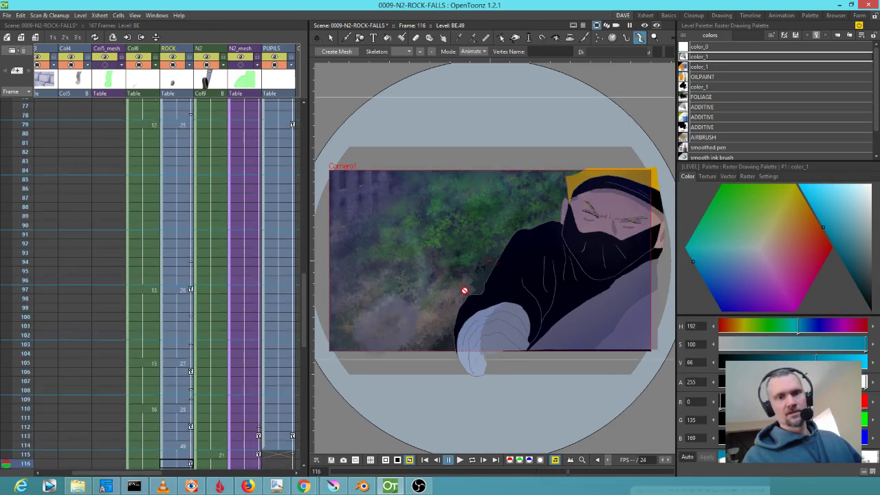
{"action": "key", "text": "Down"}
{"action": "key", "text": "Down"}
{"action": "key", "text": "Down"}
{"action": "key", "text": "Down"}
{"action": "key", "text": "Down"}
{"action": "key", "text": "Down"}
{"action": "key", "text": "Down"}
{"action": "key", "text": "Down"}
{"action": "key", "text": "Down"}
{"action": "key", "text": "Down"}
{"action": "key", "text": "Down"}
{"action": "key", "text": "Down"}
{"action": "key", "text": "Down"}
{"action": "key", "text": "Down"}
{"action": "key", "text": "Down"}
{"action": "key", "text": "Down"}
{"action": "key", "text": "Down"}
{"action": "key", "text": "Down"}
{"action": "key", "text": "Down"}
{"action": "key", "text": "Down"}
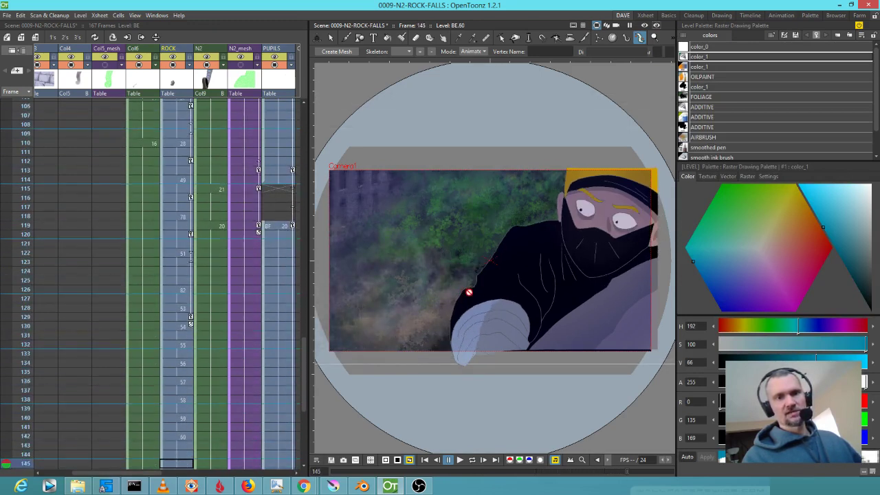
{"action": "key", "text": "Down"}
{"action": "key", "text": "Down"}
{"action": "key", "text": "Down"}
{"action": "key", "text": "Down"}
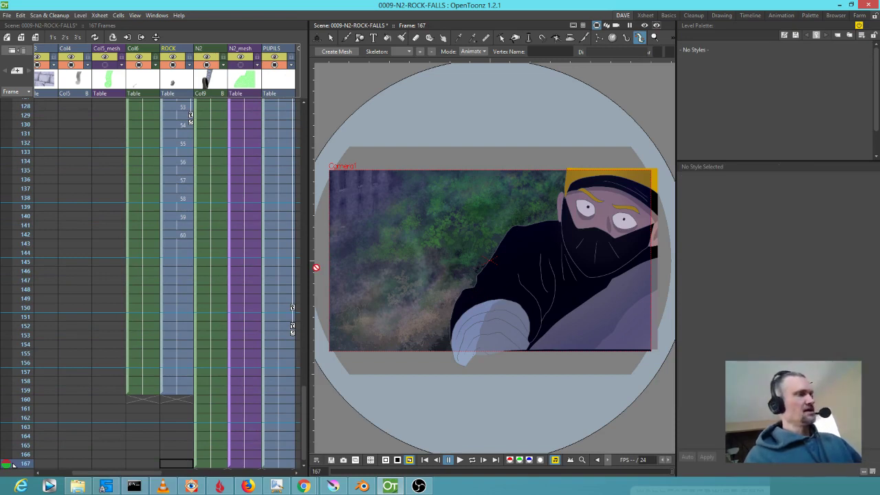
Play the whole shot from the first frame to review the ninja's blinks and the falling rock.
{"action": "key", "text": "Home"}
{"action": "key", "text": "l"}
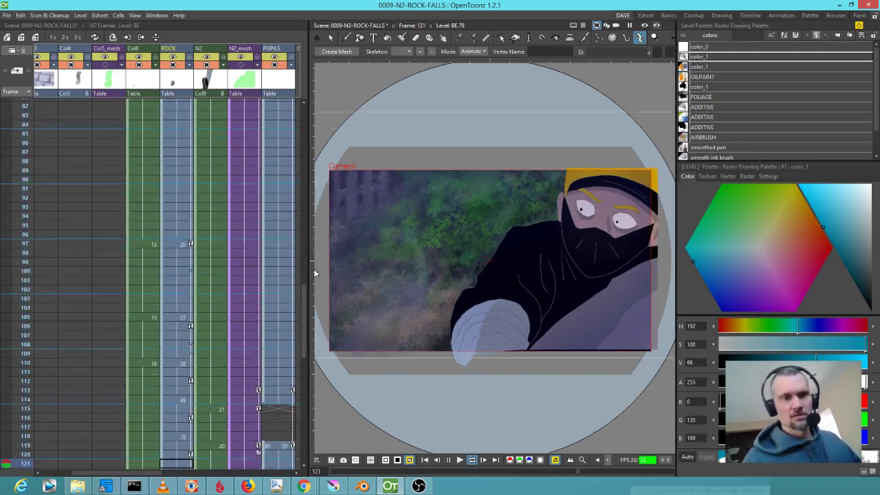
{"action": "key", "text": "l"}
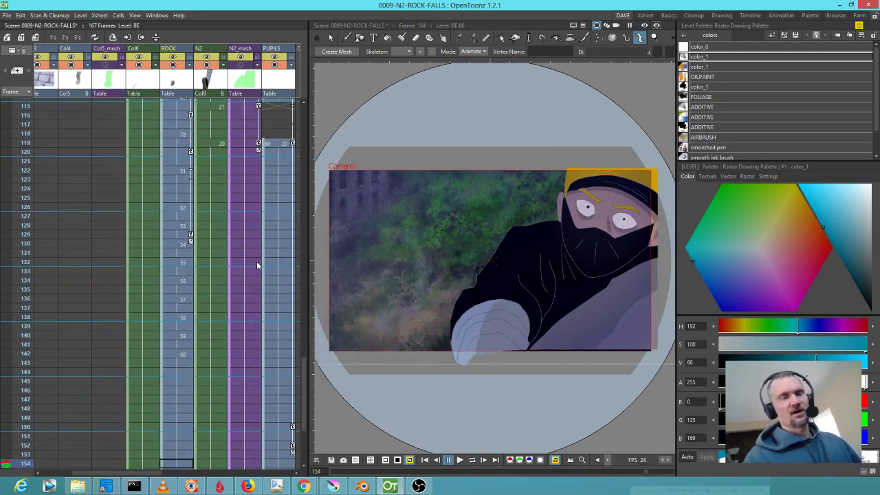
Replay the shot from frame 103 and again from frame 106 to review the second blink.
{"action": "scroll", "coordinate": [96, 213], "scroll_direction": "up", "scroll_amount": 6}
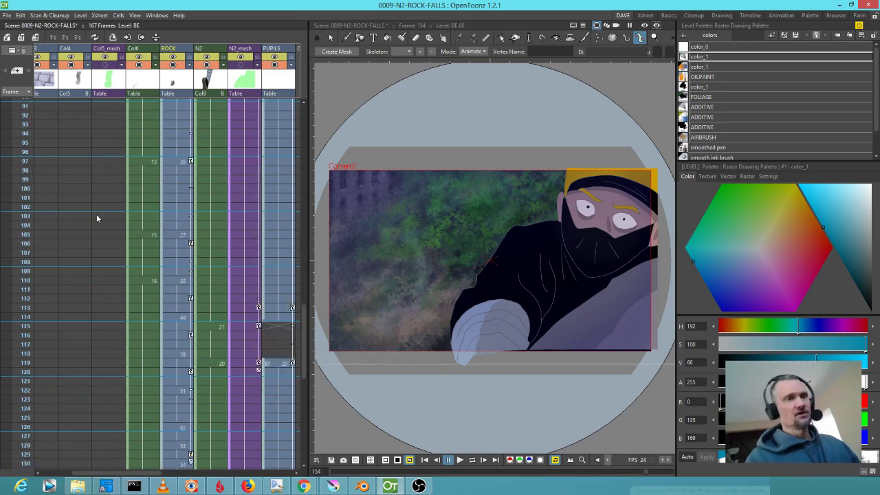
{"action": "left_click", "coordinate": [21, 218]}
{"action": "key", "text": "l"}
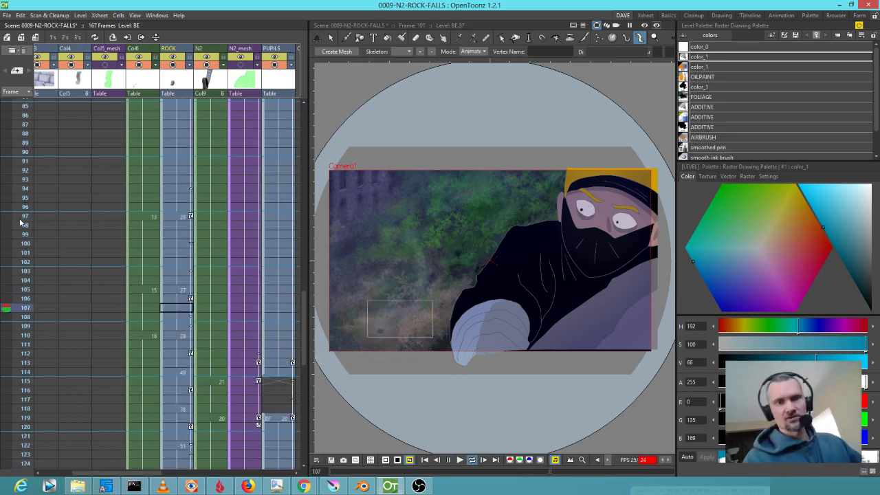
{"action": "key", "text": "l"}
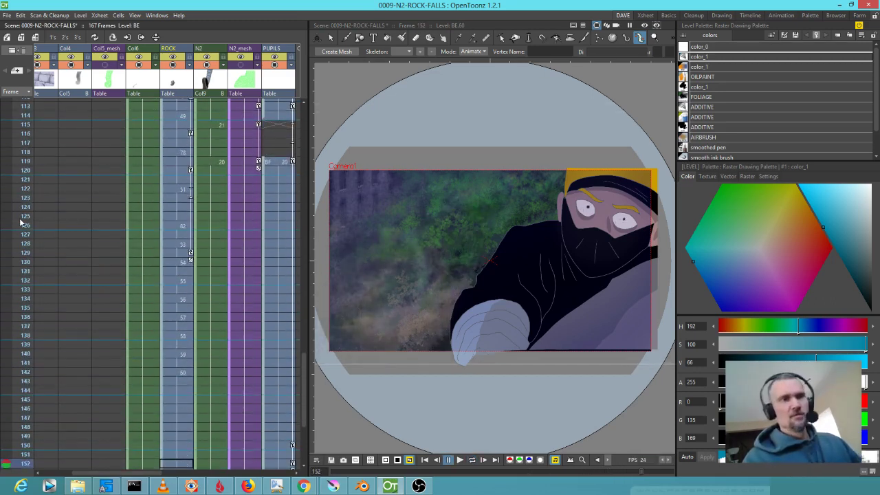
{"action": "scroll", "coordinate": [244, 252], "scroll_direction": "up", "scroll_amount": 5}
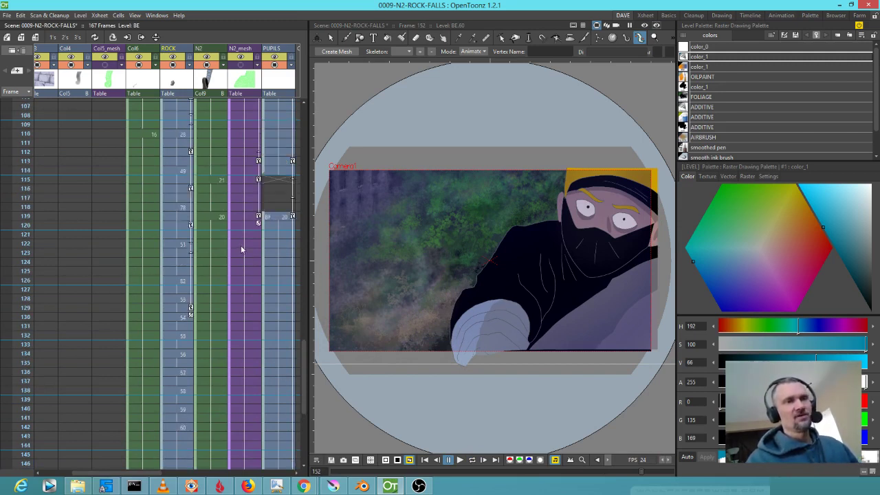
{"action": "left_click", "coordinate": [26, 262]}
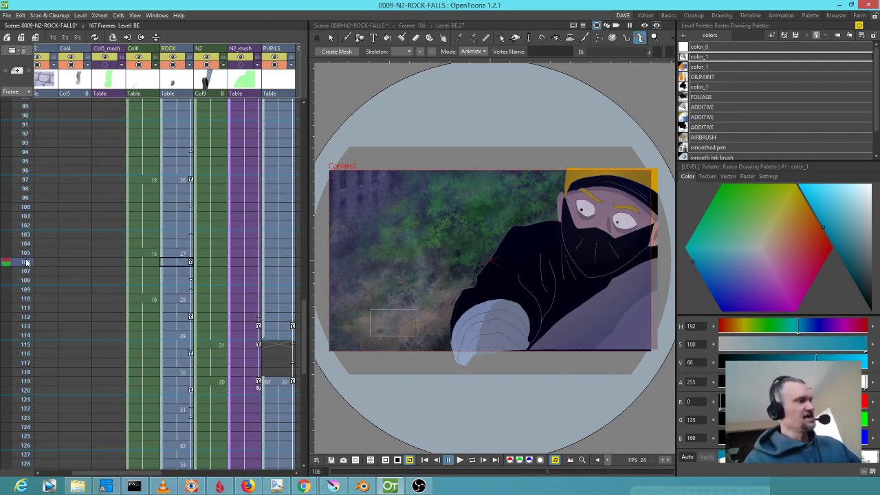
{"action": "key", "text": "l"}
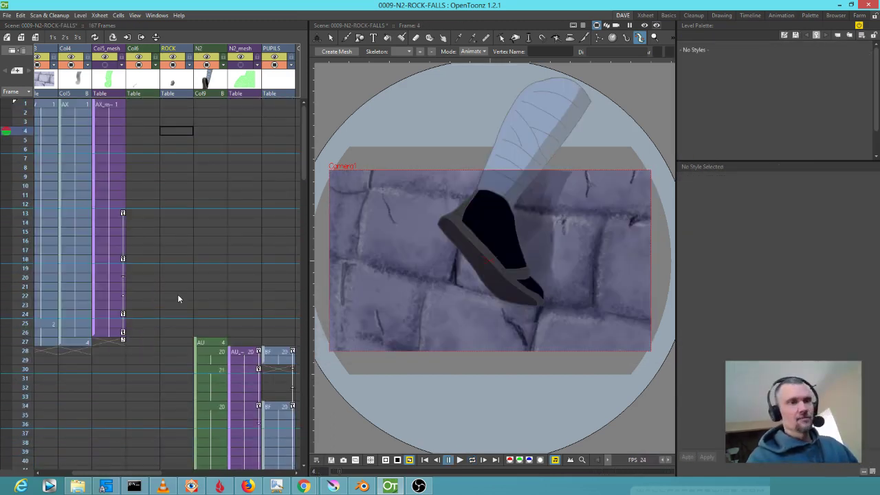
Scrub the falling rock from frame 55 to frame 84 to examine its drawings and timing.
{"action": "scroll", "coordinate": [202, 306], "scroll_direction": "down", "scroll_amount": 10}
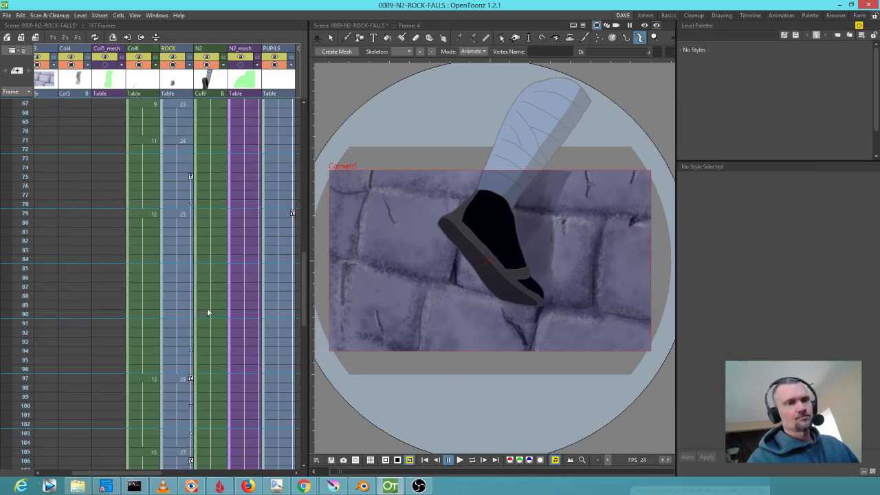
{"action": "scroll", "coordinate": [235, 318], "scroll_direction": "up", "scroll_amount": 5}
{"action": "scroll", "coordinate": [220, 323], "scroll_direction": "right", "scroll_amount": 2}
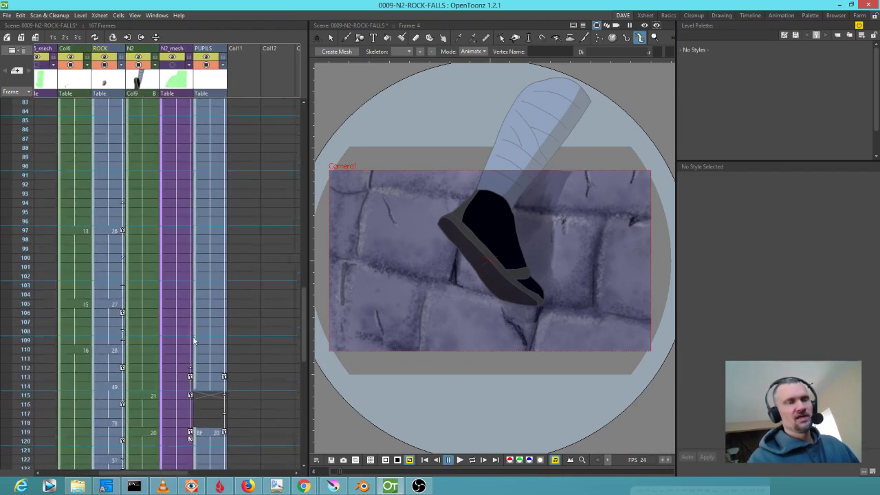
{"action": "scroll", "coordinate": [187, 317], "scroll_direction": "left", "scroll_amount": 2}
{"action": "scroll", "coordinate": [164, 289], "scroll_direction": "down", "scroll_amount": 1}
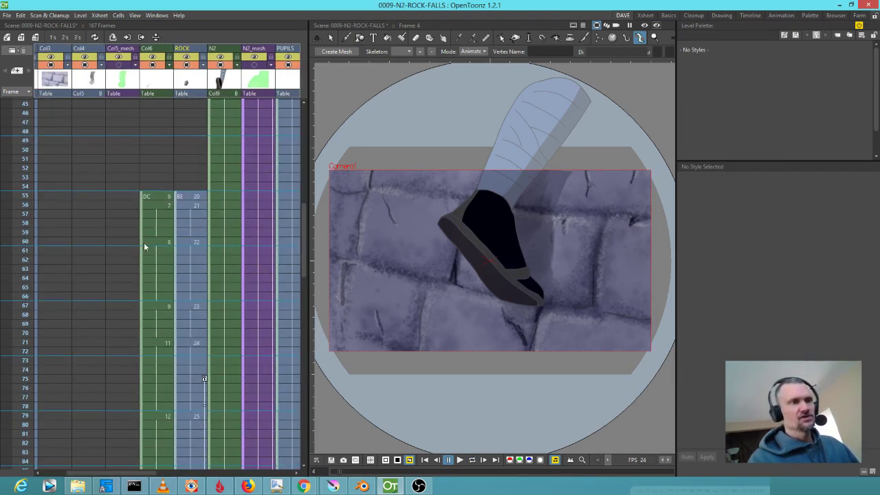
{"action": "left_click_drag", "start_coordinate": [17, 196], "coordinate": [4, 415]}
{"action": "scroll", "coordinate": [165, 308], "scroll_direction": "down", "scroll_amount": 3}
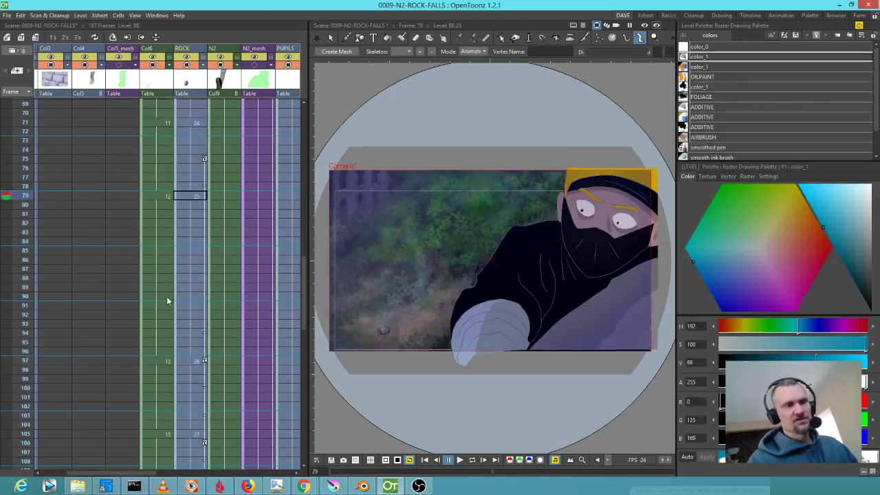
{"action": "mouse_move", "coordinate": [20, 201]}
{"action": "left_mouse_down"}
{"action": "mouse_move", "coordinate": [2, 319]}
{"action": "mouse_move", "coordinate": [25, 228]}
{"action": "mouse_move", "coordinate": [27, 259]}
{"action": "mouse_move", "coordinate": [27, 235]}
{"action": "mouse_move", "coordinate": [29, 244]}
{"action": "left_mouse_up"}
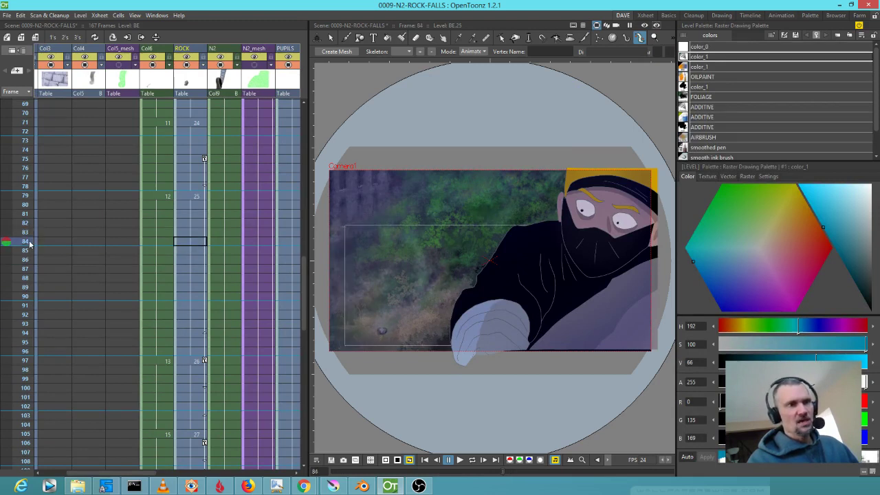
Change the ROCK column's drawing to 26 on frames 84 to 90.
{"action": "left_click", "coordinate": [195, 244]}
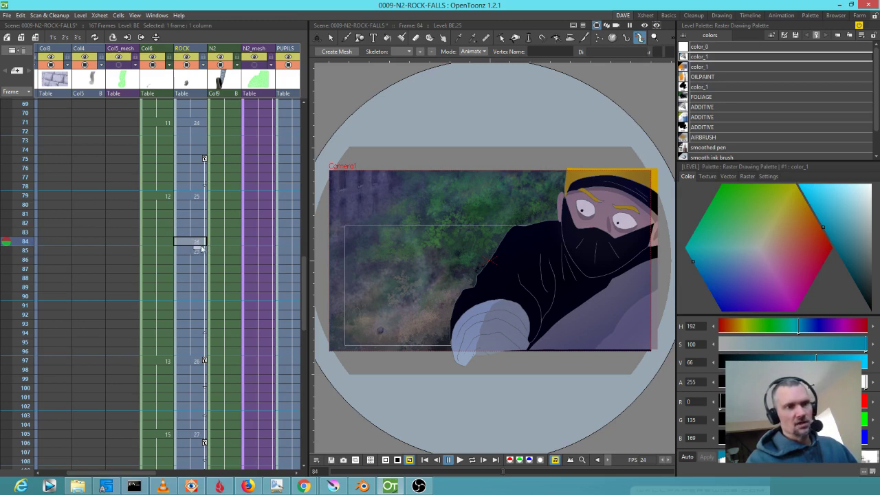
{"action": "left_click", "coordinate": [194, 251]}
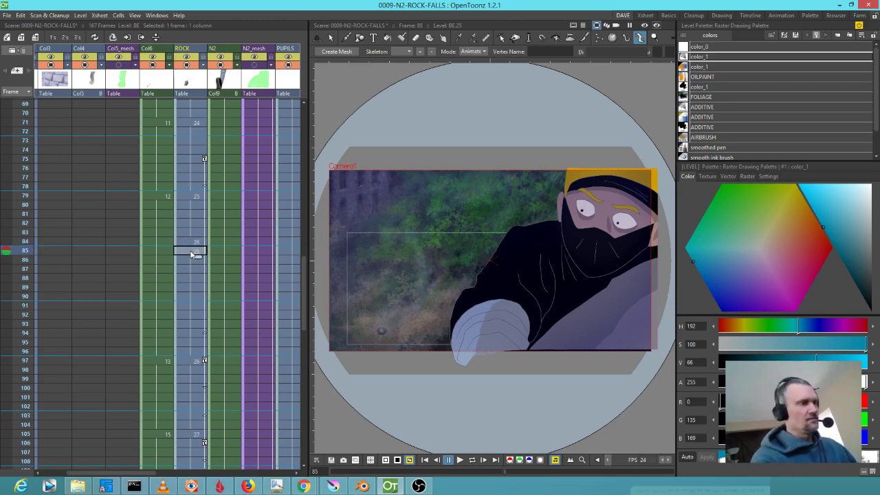
{"action": "key", "text": "Down"}
{"action": "key", "text": "Down"}
{"action": "key", "text": "Down"}
{"action": "key", "text": "Down"}
{"action": "key", "text": "Down"}
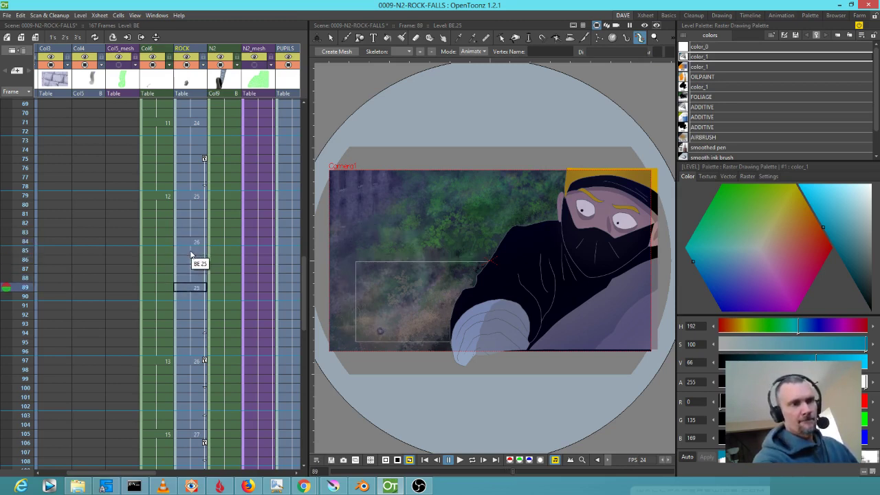
{"action": "key", "text": "Down"}
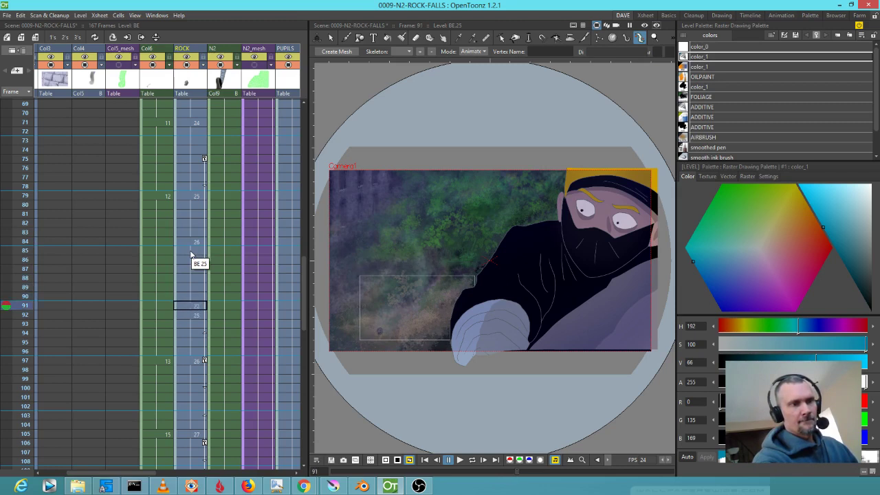
Set the rock's drawing to 27 on frames 91 to 95 and to 26 on frame 96.
{"action": "key", "text": "Down"}
{"action": "key", "text": "w"}
{"action": "key", "text": "Down"}
{"action": "key", "text": "w"}
{"action": "key", "text": "Down"}
{"action": "key", "text": "w"}
{"action": "key", "text": "Up"}
{"action": "key", "text": "Up"}
{"action": "key", "text": "w"}
{"action": "key", "text": "Down"}
{"action": "key", "text": "Down"}
{"action": "key", "text": "Down"}
{"action": "key", "text": "Down"}
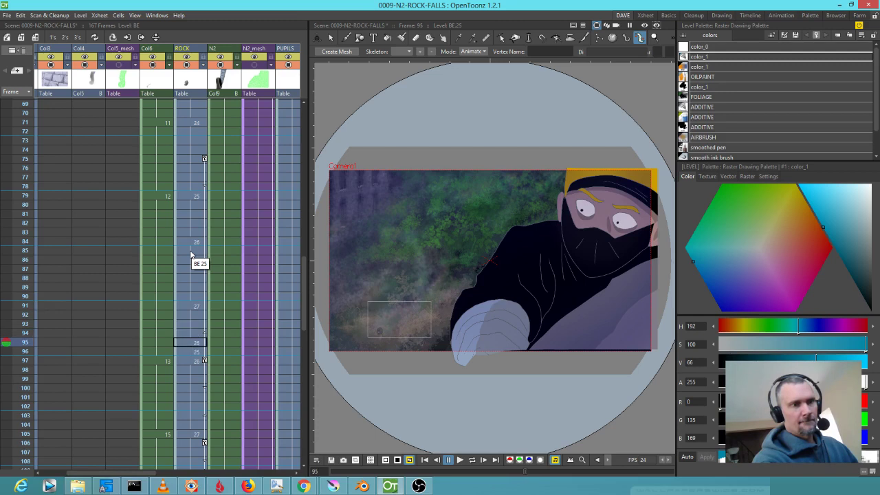
Step back to frame 82 and scrub forward to frame 97 to review the rock's changed drawings.
{"action": "key", "text": "Up"}
{"action": "key", "text": "Up"}
{"action": "key", "text": "Up"}
{"action": "key", "text": "Up"}
{"action": "key", "text": "Up"}
{"action": "key", "text": "Up"}
{"action": "key", "text": "Up"}
{"action": "key", "text": "Up"}
{"action": "key", "text": "Up"}
{"action": "key", "text": "Up"}
{"action": "key", "text": "Up"}
{"action": "key", "text": "Up"}
{"action": "key", "text": "Up"}
{"action": "key", "text": "Up"}
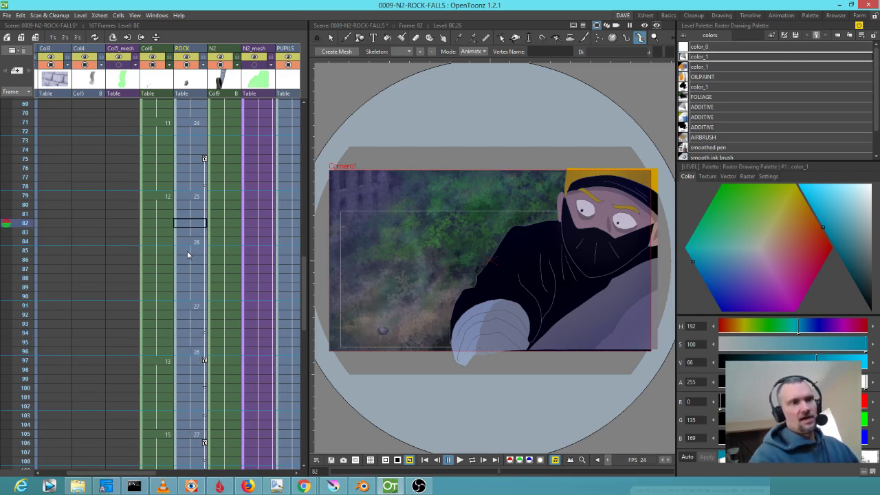
{"action": "left_click_drag", "start_coordinate": [7, 222], "coordinate": [3, 360]}
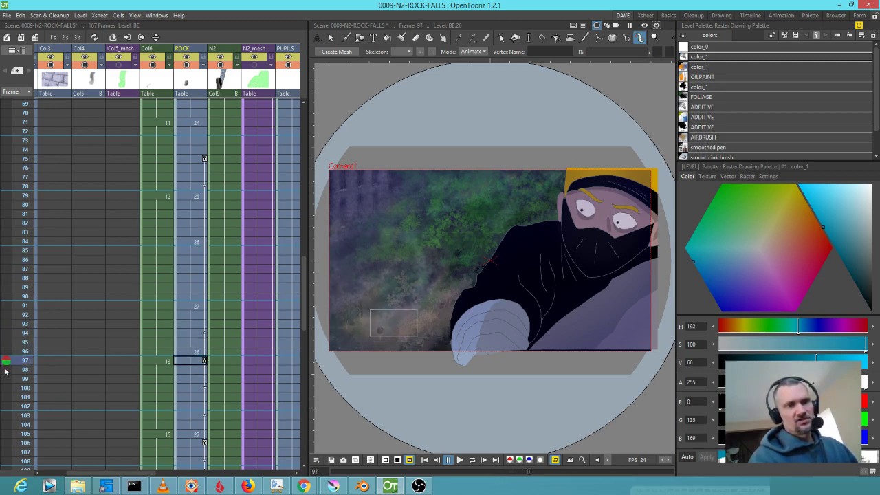
Change the ROCK column's drawing to 23 on frames 100 to 104.
{"action": "left_click", "coordinate": [192, 389]}
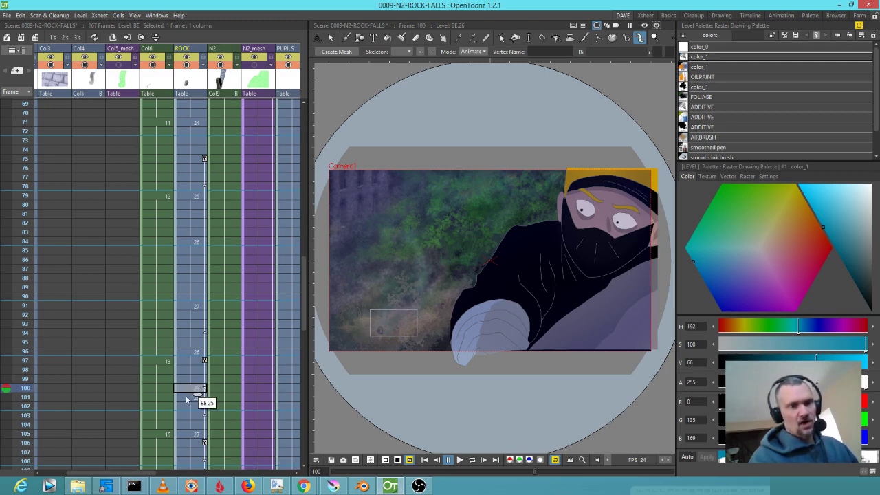
{"action": "scroll", "coordinate": [206, 318], "scroll_direction": "down", "scroll_amount": 3}
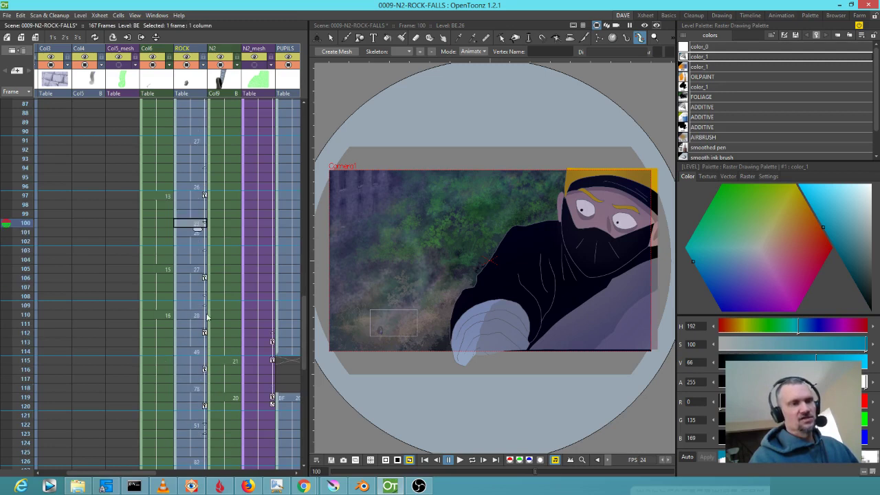
{"action": "left_click", "coordinate": [194, 234]}
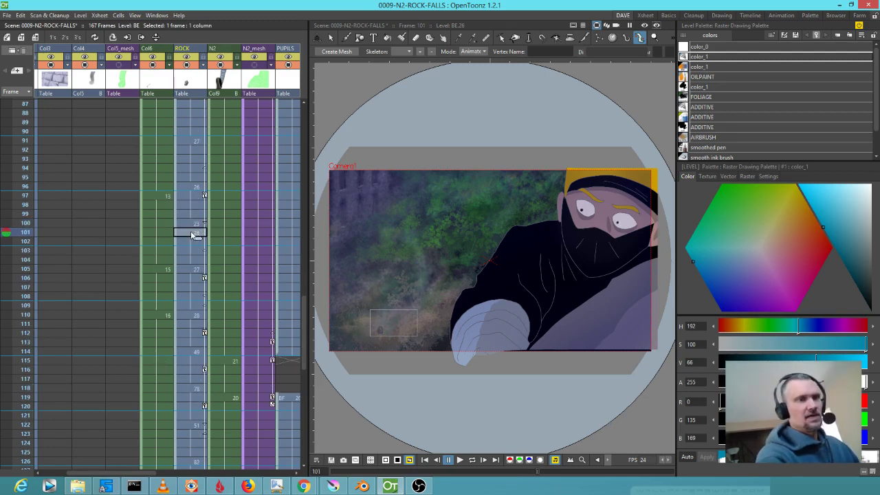
{"action": "key", "text": "Down"}
{"action": "key", "text": "Down"}
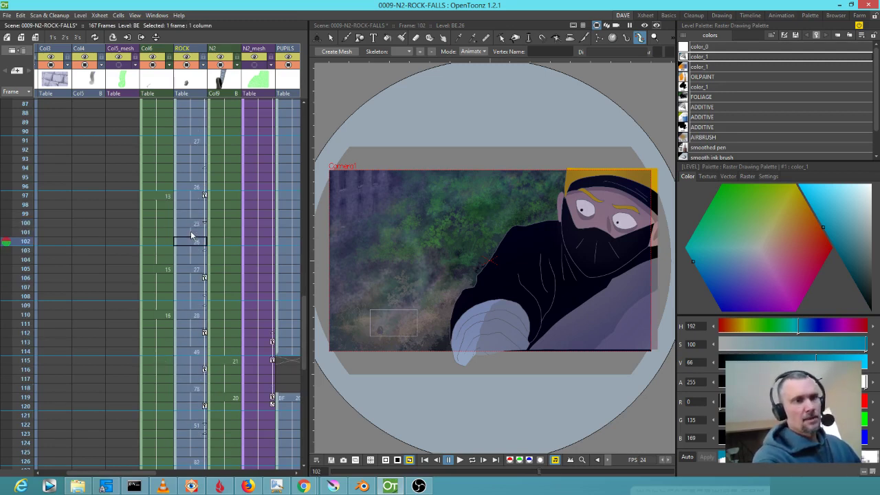
{"action": "key", "text": "Down"}
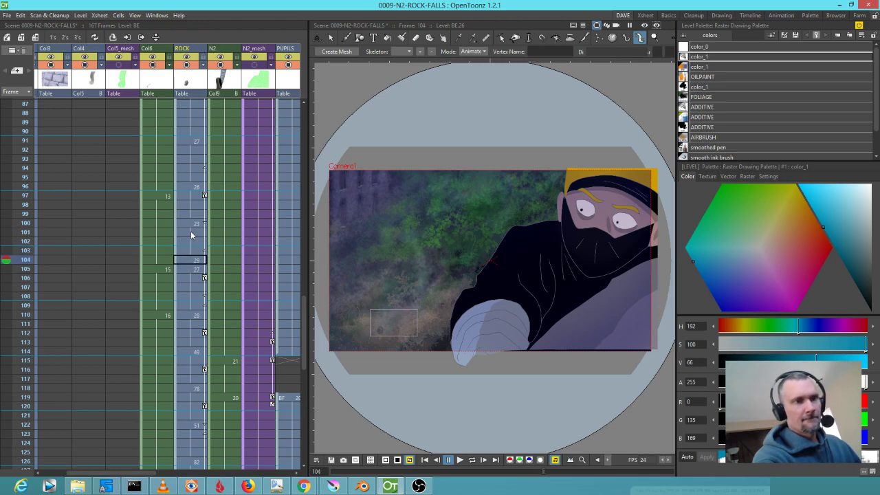
Step through the frames from 104 to 112 to examine the rock's drawings and size.
{"action": "key", "text": "Down"}
{"action": "key", "text": "Down"}
{"action": "key", "text": "Down"}
{"action": "key", "text": "Down"}
{"action": "key", "text": "Down"}
{"action": "key", "text": "Down"}
{"action": "key", "text": "Down"}
{"action": "key", "text": "Down"}
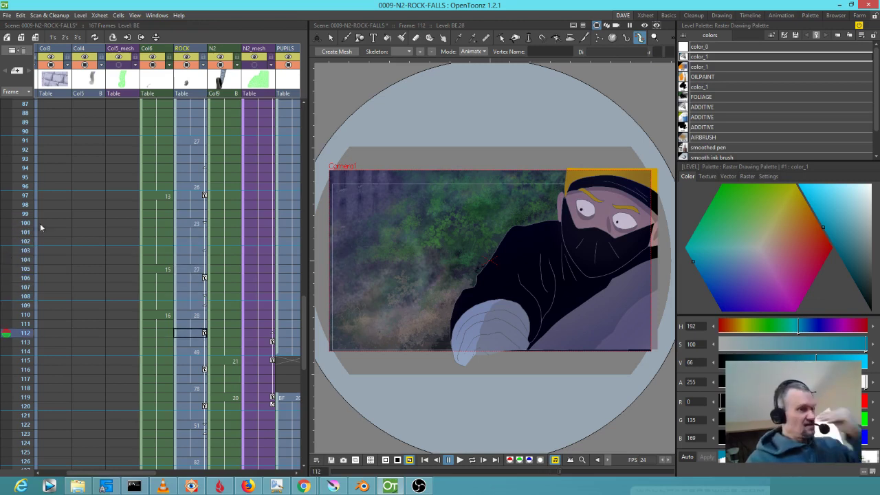
Recheck the rock between frames 97 and 112 and move its keyframe from frame 112 to frame 114.
{"action": "left_click", "coordinate": [26, 204]}
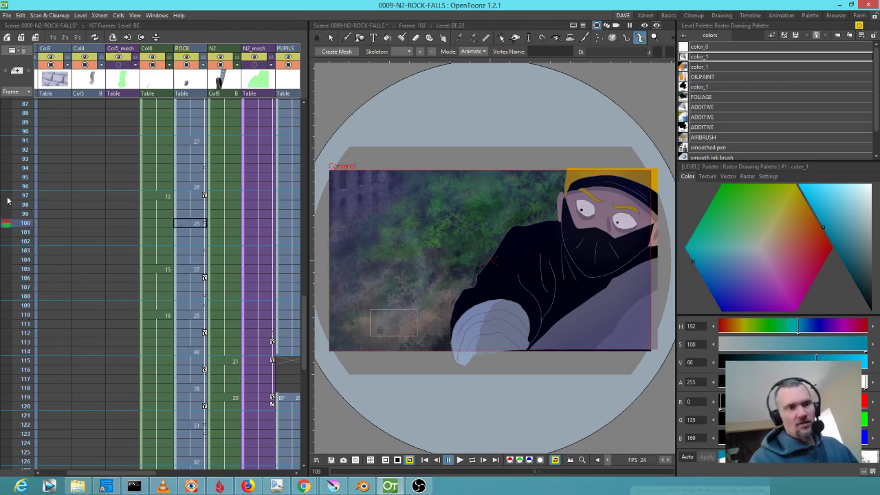
{"action": "mouse_move", "coordinate": [7, 221]}
{"action": "left_mouse_down"}
{"action": "mouse_move", "coordinate": [2, 282]}
{"action": "mouse_move", "coordinate": [4, 195]}
{"action": "mouse_move", "coordinate": [19, 150]}
{"action": "mouse_move", "coordinate": [9, 195]}
{"action": "mouse_move", "coordinate": [13, 339]}
{"action": "mouse_move", "coordinate": [7, 278]}
{"action": "mouse_move", "coordinate": [19, 328]}
{"action": "mouse_move", "coordinate": [6, 371]}
{"action": "mouse_move", "coordinate": [15, 334]}
{"action": "left_mouse_up"}
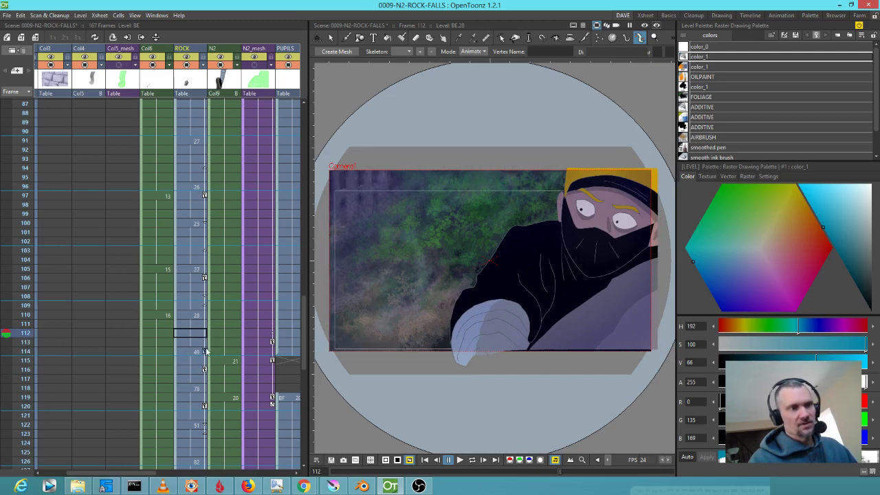
{"action": "left_click", "coordinate": [203, 279]}
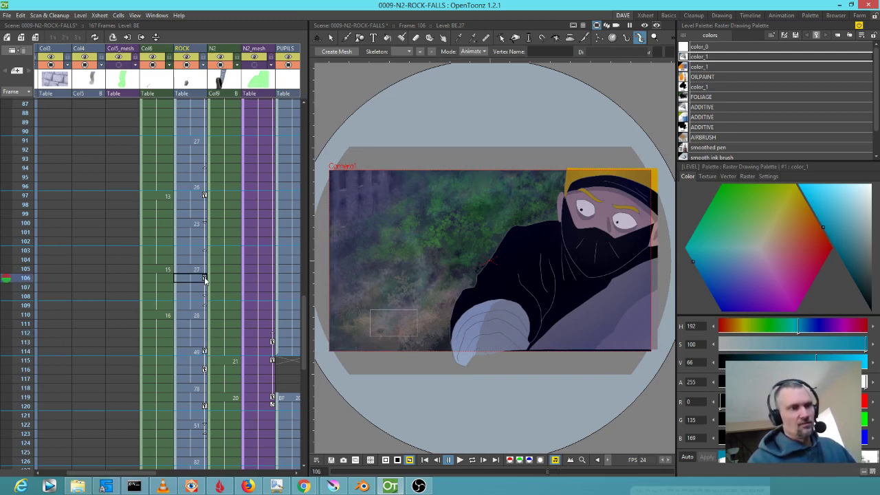
Scale the rock down to about 6.7% globally at frame 113 with the Animate tool and scrub the surrounding frames to check it.
{"action": "left_click", "coordinate": [201, 334]}
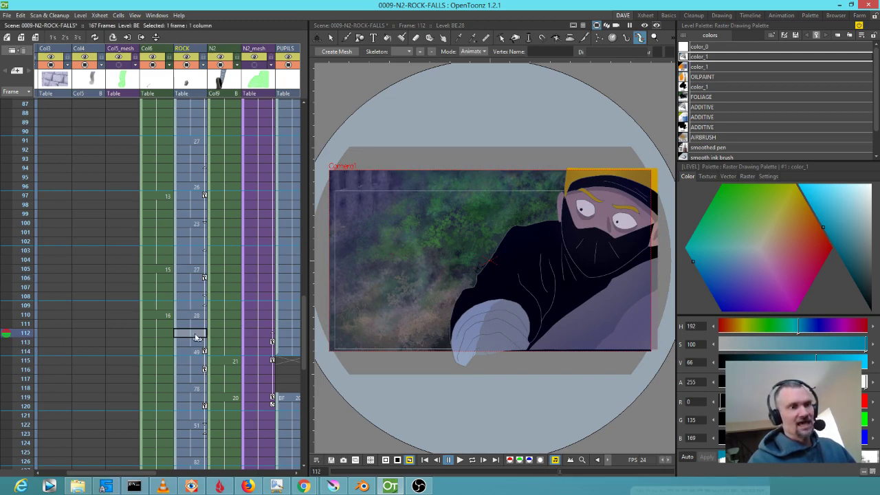
{"action": "key", "text": "a"}
{"action": "left_click", "coordinate": [375, 52]}
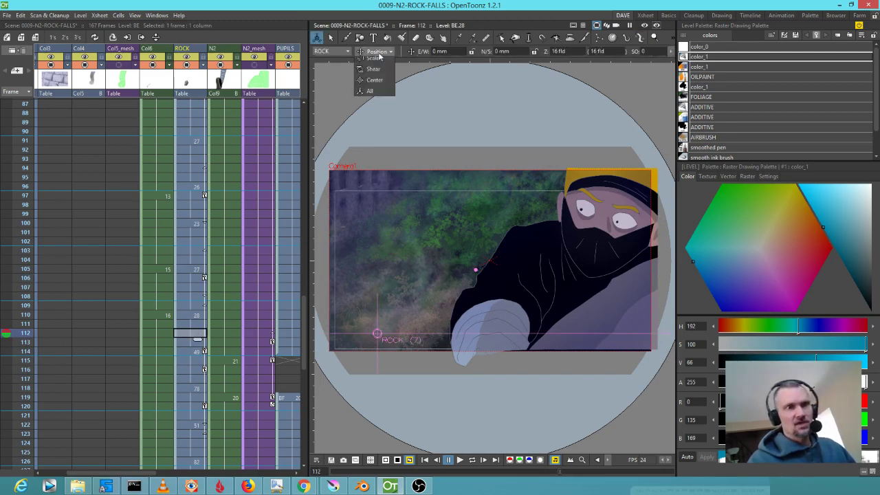
{"action": "left_click", "coordinate": [378, 84]}
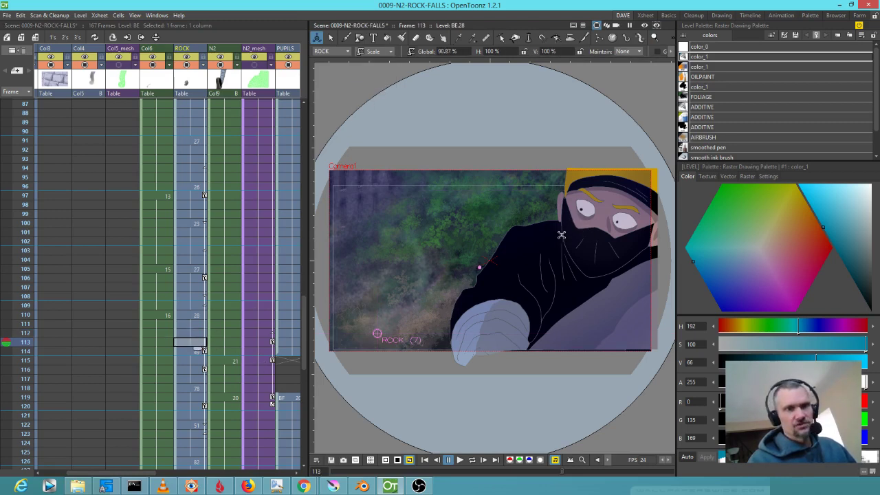
{"action": "left_click_drag", "start_coordinate": [560, 236], "coordinate": [466, 303]}
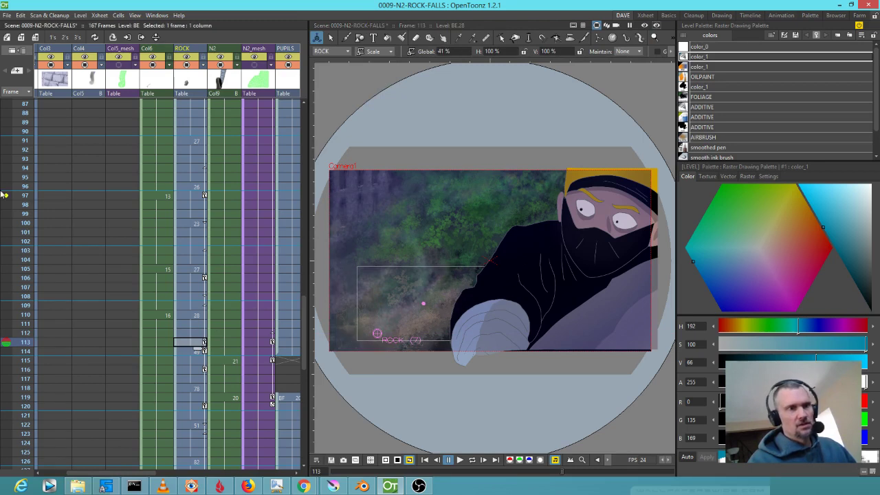
{"action": "left_click_drag", "start_coordinate": [26, 156], "coordinate": [3, 343]}
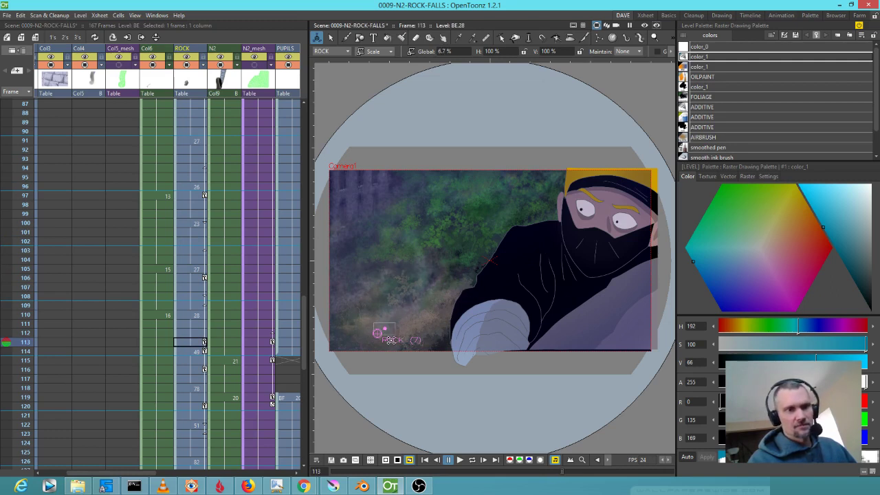
{"action": "left_click", "coordinate": [14, 223]}
{"action": "left_click_drag", "start_coordinate": [7, 256], "coordinate": [25, 204]}
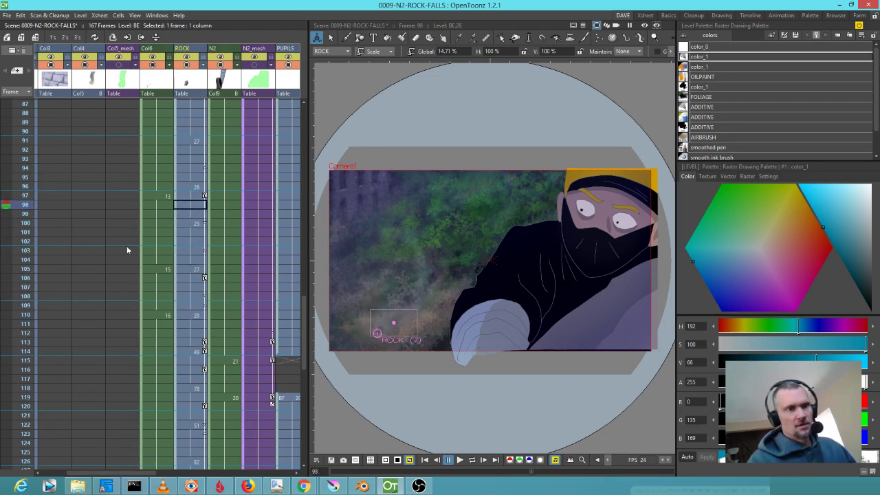
Open the Function Editor from the rock's keyframe at frame 106 and show the ROCK column's Scale channel.
{"action": "double_click", "coordinate": [204, 278]}
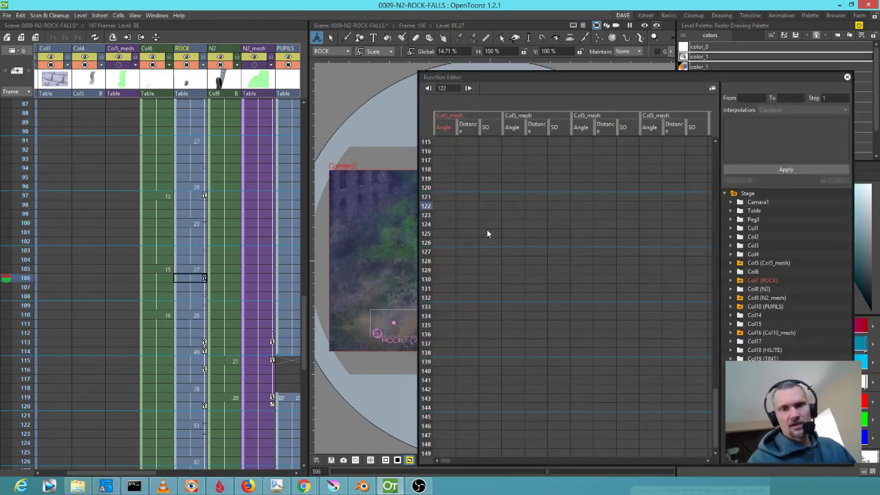
{"action": "left_click", "coordinate": [730, 280]}
{"action": "left_click", "coordinate": [759, 359]}
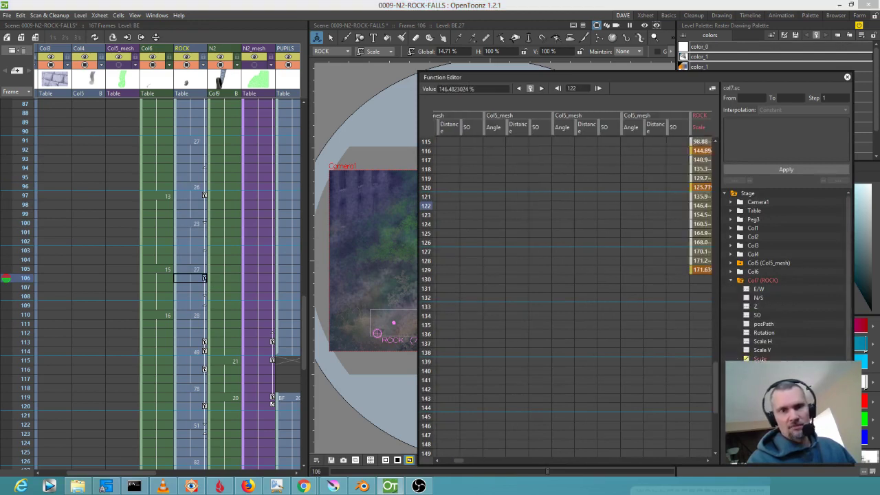
{"action": "left_click", "coordinate": [590, 181]}
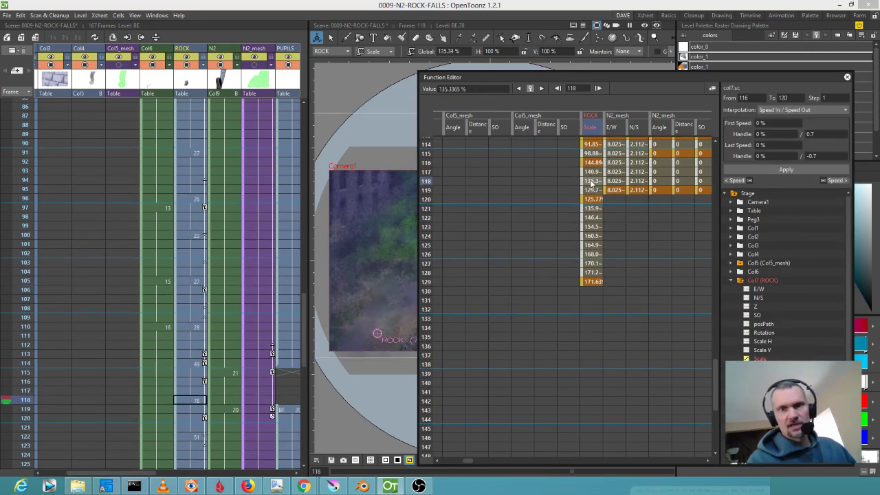
{"action": "left_click", "coordinate": [593, 227]}
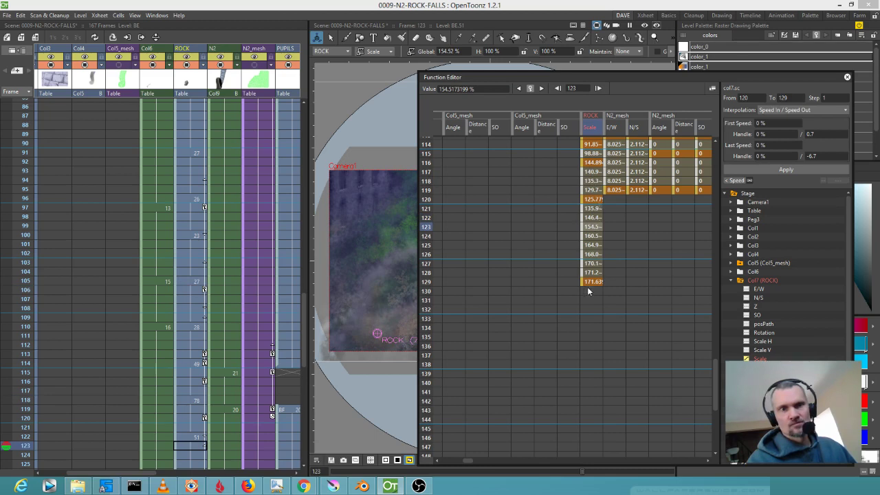
Examine the rock's Scale values against its motion between frames 97 and 113, narrowing the Function Editor to uncover more of the viewer.
{"action": "left_click_drag", "start_coordinate": [25, 206], "coordinate": [28, 233]}
{"action": "scroll", "coordinate": [544, 322], "scroll_direction": "up", "scroll_amount": 10}
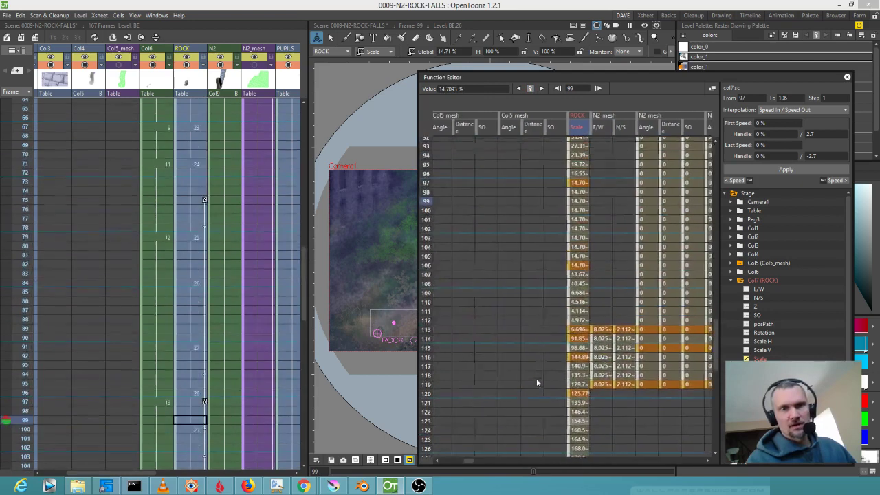
{"action": "left_click_drag", "start_coordinate": [543, 313], "coordinate": [554, 238]}
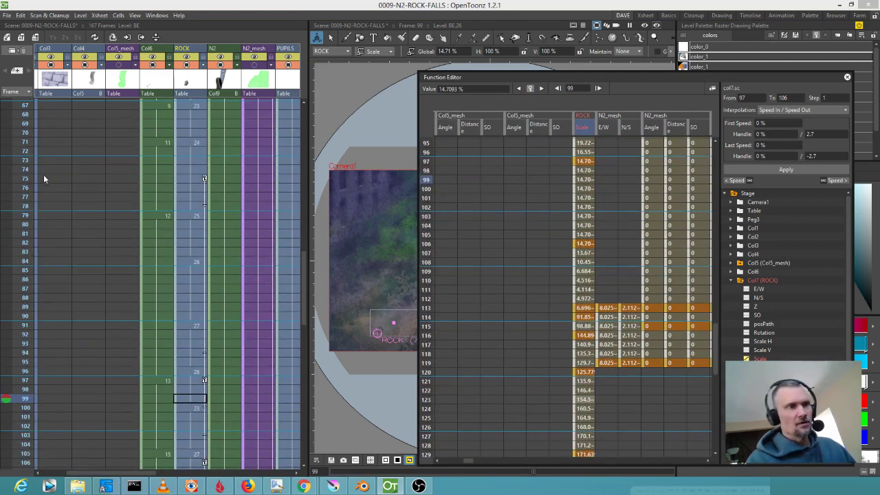
{"action": "scroll", "coordinate": [501, 189], "scroll_direction": "up", "scroll_amount": 20}
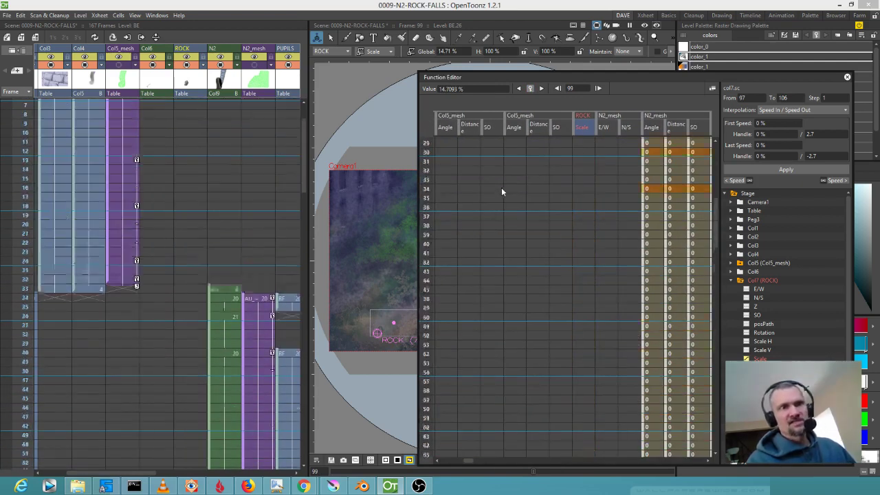
{"action": "left_click", "coordinate": [426, 142]}
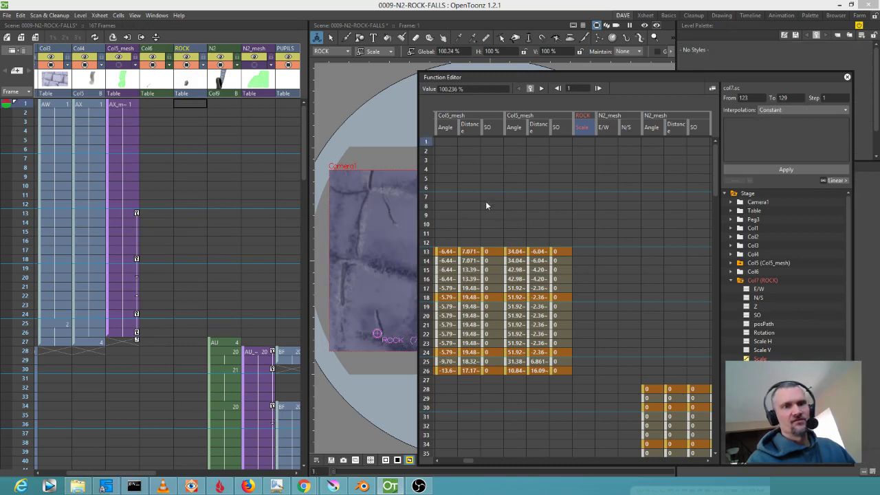
{"action": "scroll", "coordinate": [520, 218], "scroll_direction": "down", "scroll_amount": 20}
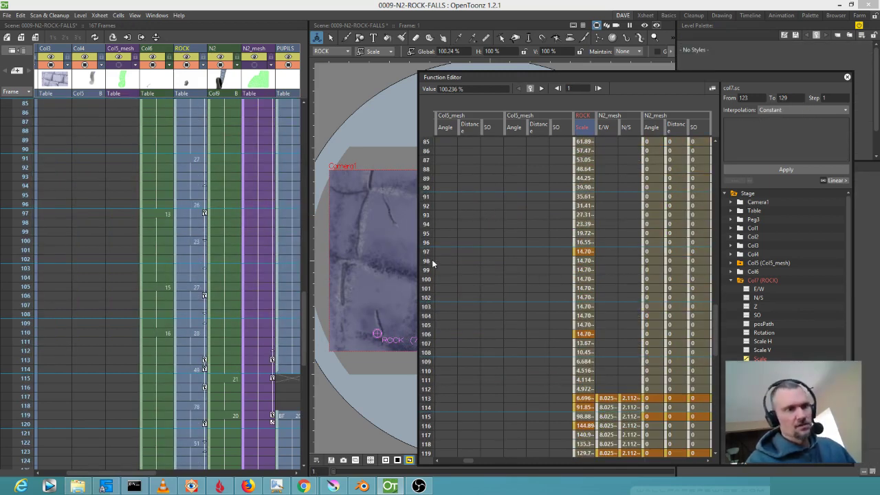
{"action": "scroll", "coordinate": [478, 265], "scroll_direction": "down", "scroll_amount": 3}
{"action": "left_click_drag", "start_coordinate": [426, 242], "coordinate": [428, 292]}
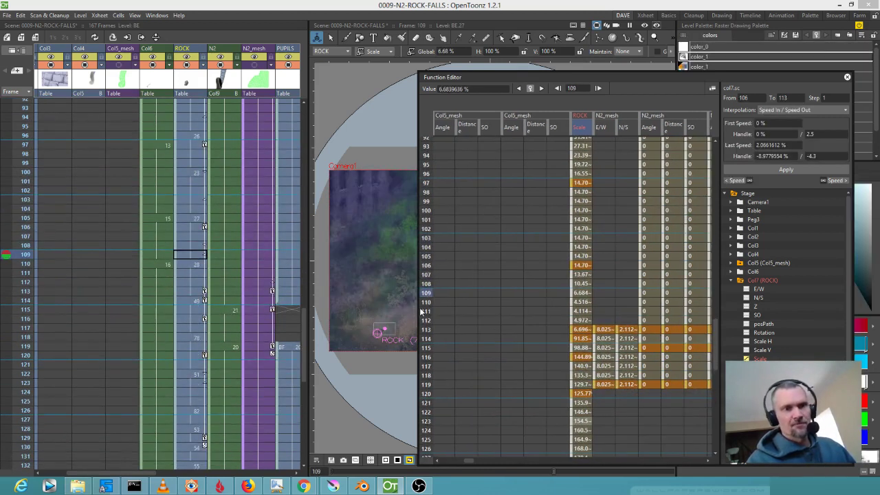
{"action": "left_click_drag", "start_coordinate": [417, 311], "coordinate": [469, 307]}
{"action": "mouse_move", "coordinate": [481, 255]}
{"action": "left_mouse_down"}
{"action": "mouse_move", "coordinate": [479, 347]}
{"action": "mouse_move", "coordinate": [488, 292]}
{"action": "mouse_move", "coordinate": [487, 310]}
{"action": "left_mouse_up"}
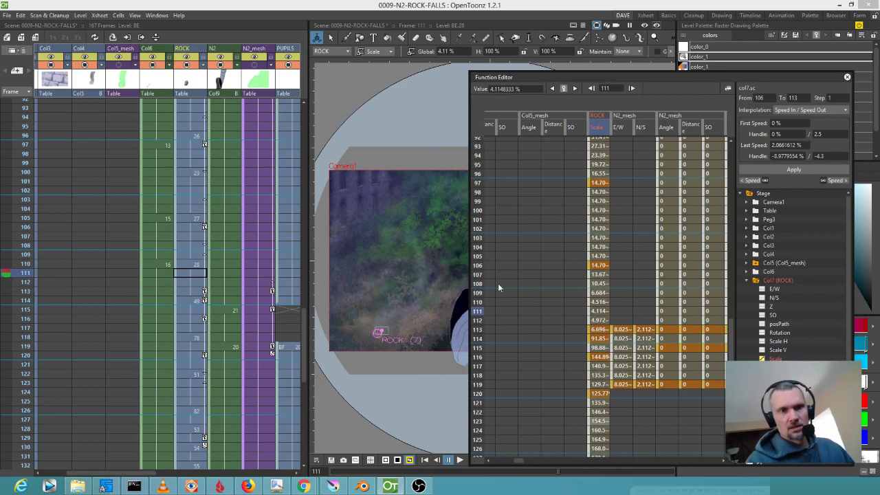
Delete the rock's Scale keyframe at frame 106 so the scale interpolates directly from frame 97 to frame 113.
{"action": "mouse_move", "coordinate": [483, 281]}
{"action": "left_mouse_down"}
{"action": "mouse_move", "coordinate": [481, 308]}
{"action": "mouse_move", "coordinate": [481, 187]}
{"action": "mouse_move", "coordinate": [477, 232]}
{"action": "mouse_move", "coordinate": [496, 187]}
{"action": "mouse_move", "coordinate": [544, 230]}
{"action": "mouse_move", "coordinate": [580, 236]}
{"action": "left_mouse_up"}
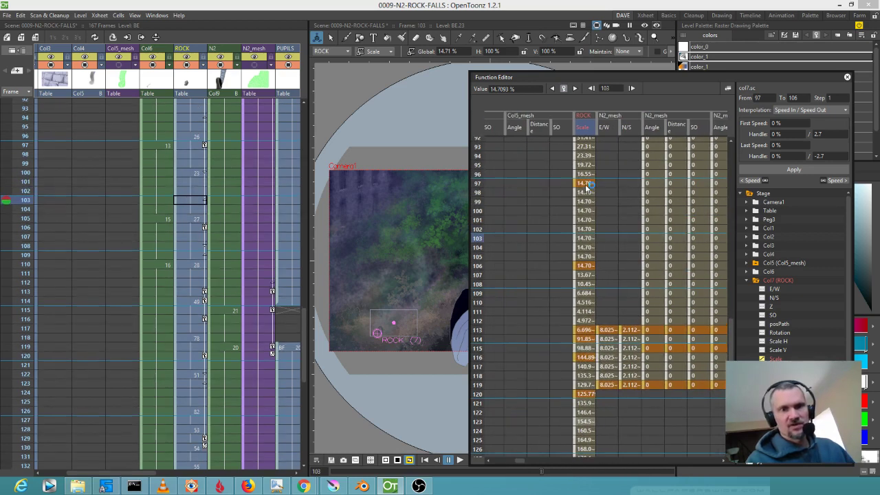
{"action": "left_click", "coordinate": [583, 265]}
{"action": "key", "text": "Delete"}
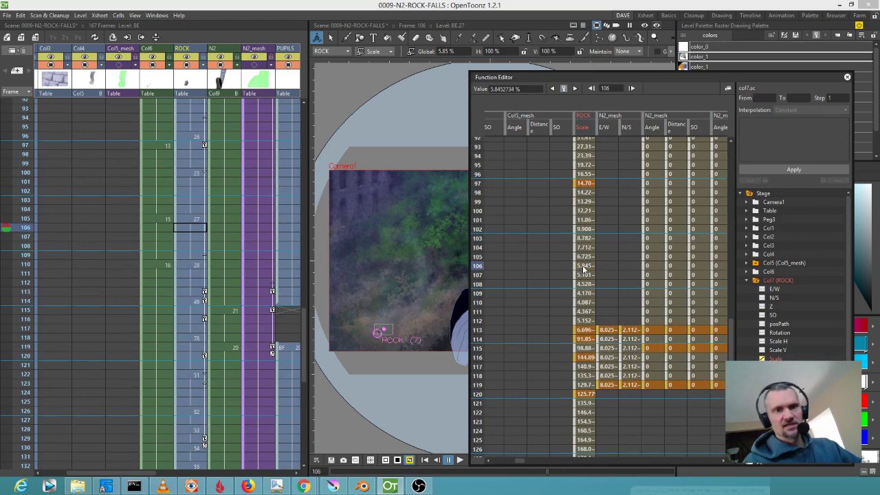
Examine the rock's interpolated Scale values against its motion between frames 75 and 117, and close the Function Editor.
{"action": "left_click_drag", "start_coordinate": [479, 167], "coordinate": [494, 257]}
{"action": "left_click_drag", "start_coordinate": [609, 255], "coordinate": [551, 177]}
{"action": "scroll", "coordinate": [539, 178], "scroll_direction": "up", "scroll_amount": 8}
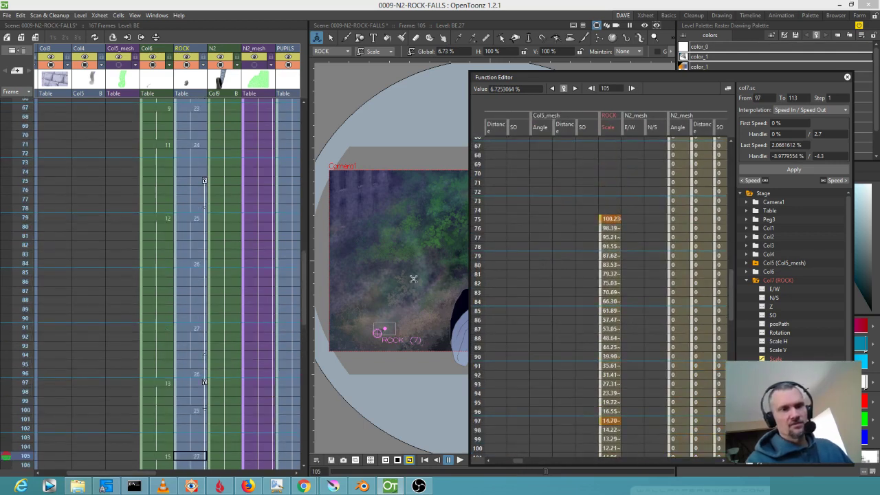
{"action": "left_click_drag", "start_coordinate": [489, 201], "coordinate": [457, 410]}
{"action": "scroll", "coordinate": [501, 361], "scroll_direction": "down", "scroll_amount": 8}
{"action": "left_click_drag", "start_coordinate": [480, 205], "coordinate": [479, 385]}
{"action": "scroll", "coordinate": [543, 322], "scroll_direction": "down", "scroll_amount": 5}
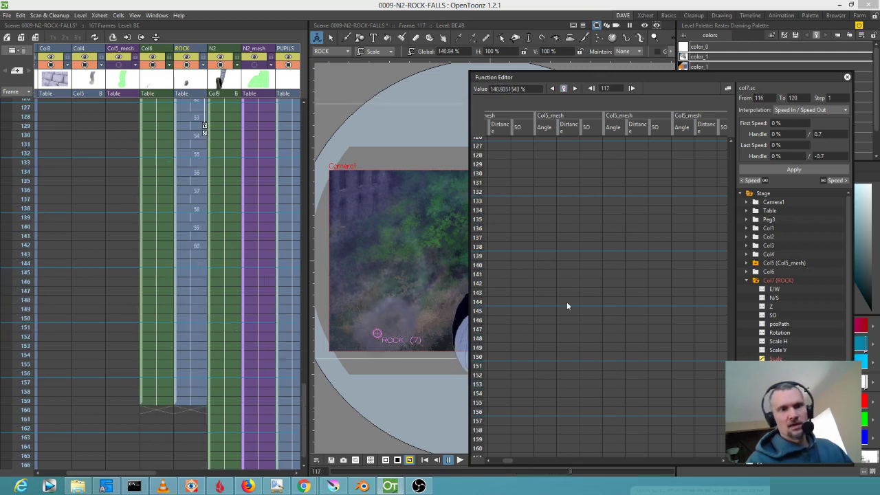
{"action": "scroll", "coordinate": [628, 242], "scroll_direction": "up", "scroll_amount": 4}
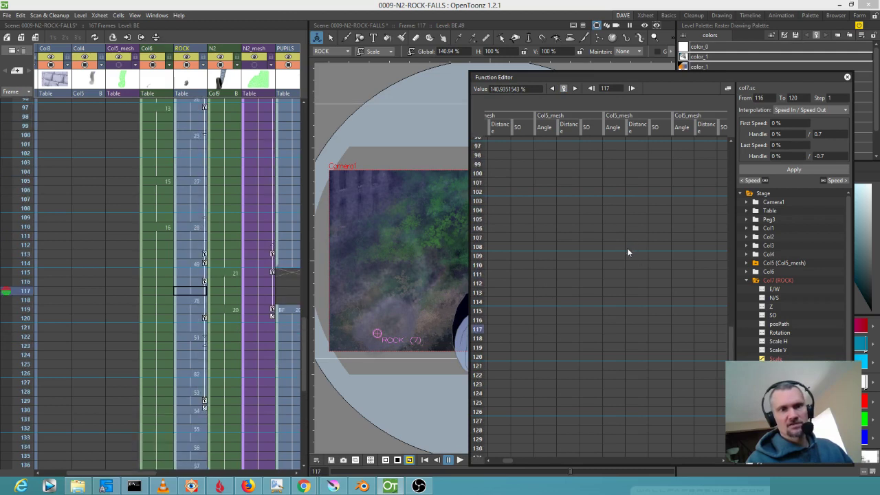
{"action": "left_click", "coordinate": [846, 79]}
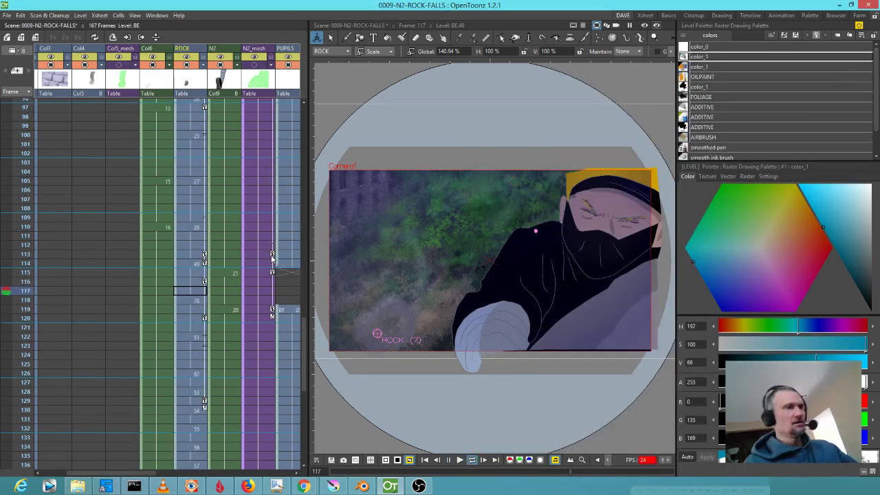
Play back the whole shot and bring the current frame to the ninja's second blink at frame 113.
{"action": "key", "text": "p"}
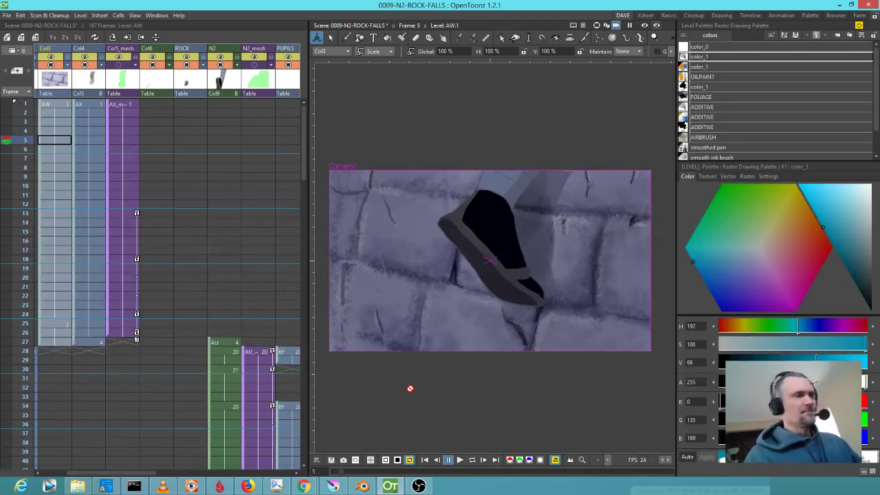
{"action": "scroll", "coordinate": [183, 342], "scroll_direction": "down", "scroll_amount": 10}
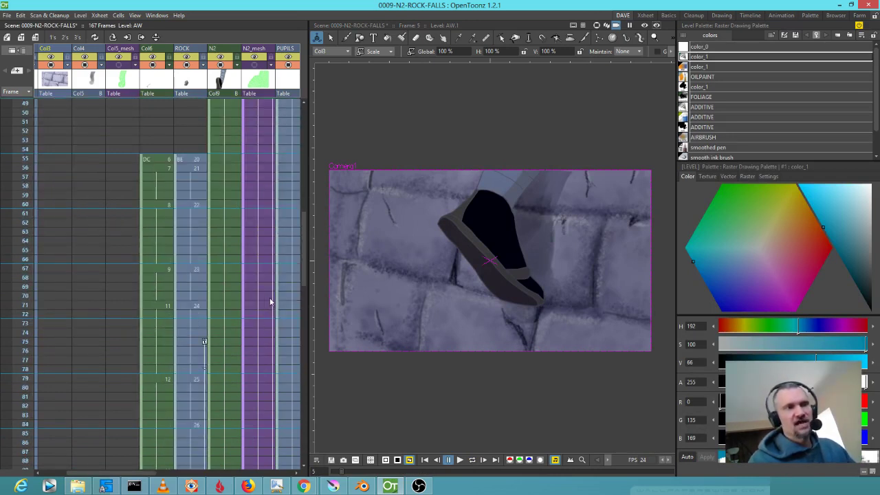
{"action": "scroll", "coordinate": [266, 296], "scroll_direction": "down", "scroll_amount": 9}
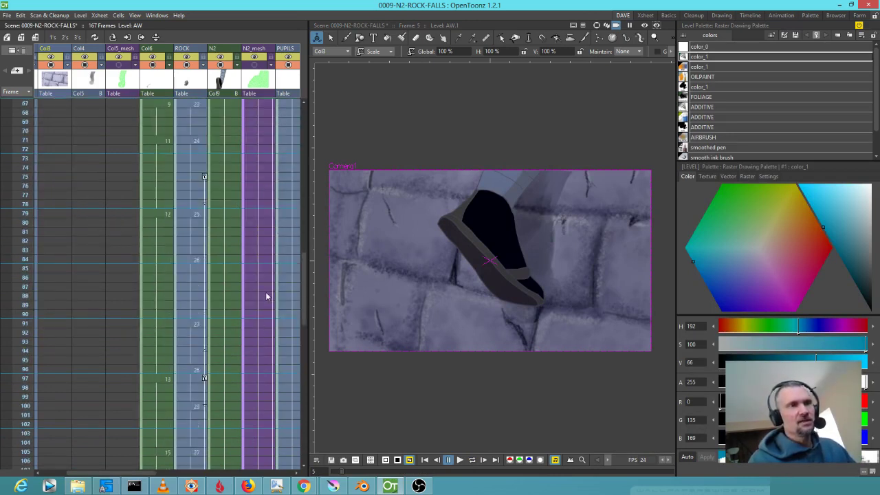
{"action": "left_click_drag", "start_coordinate": [258, 303], "coordinate": [126, 303]}
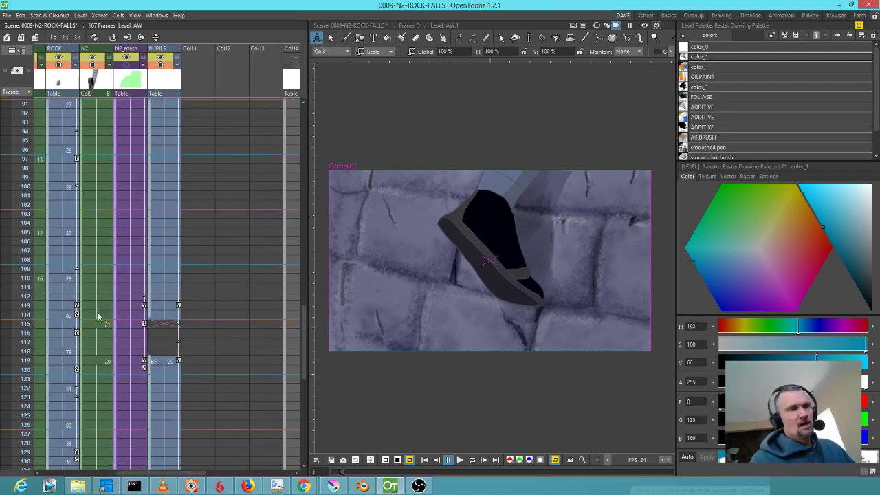
{"action": "left_click", "coordinate": [24, 250]}
{"action": "mouse_move", "coordinate": [9, 316]}
{"action": "left_mouse_down"}
{"action": "mouse_move", "coordinate": [4, 353]}
{"action": "mouse_move", "coordinate": [5, 304]}
{"action": "left_mouse_up"}
Try to move the blink cells at frames 113 to 120 from the N2, N2_mesh and PUPILS columns into the empty columns.
{"action": "left_click_drag", "start_coordinate": [93, 308], "coordinate": [172, 375]}
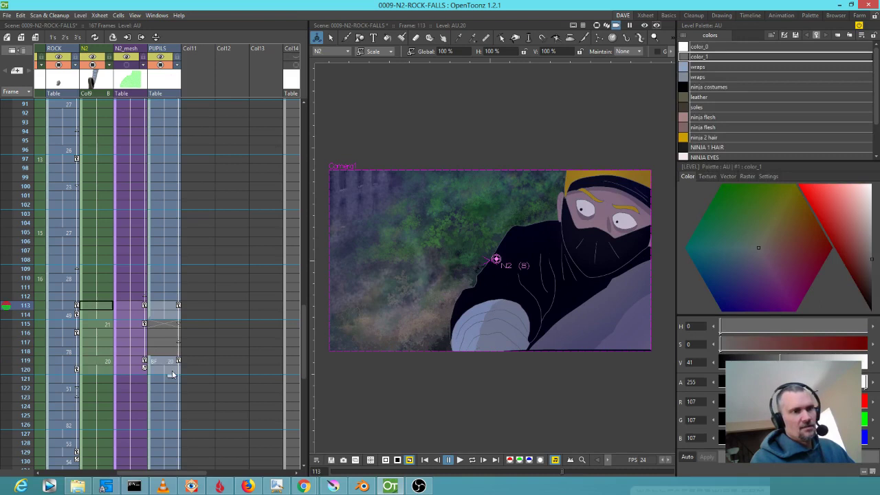
{"action": "left_click", "coordinate": [97, 307]}
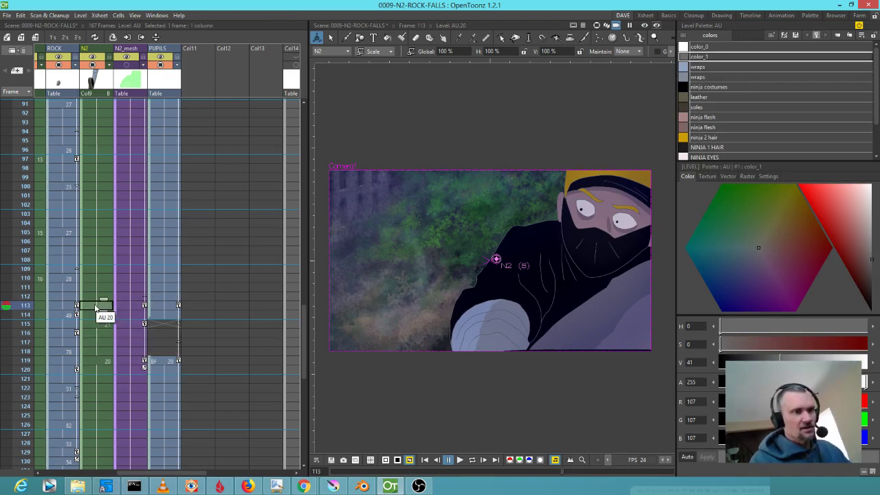
{"action": "left_click_drag", "start_coordinate": [136, 319], "coordinate": [162, 373]}
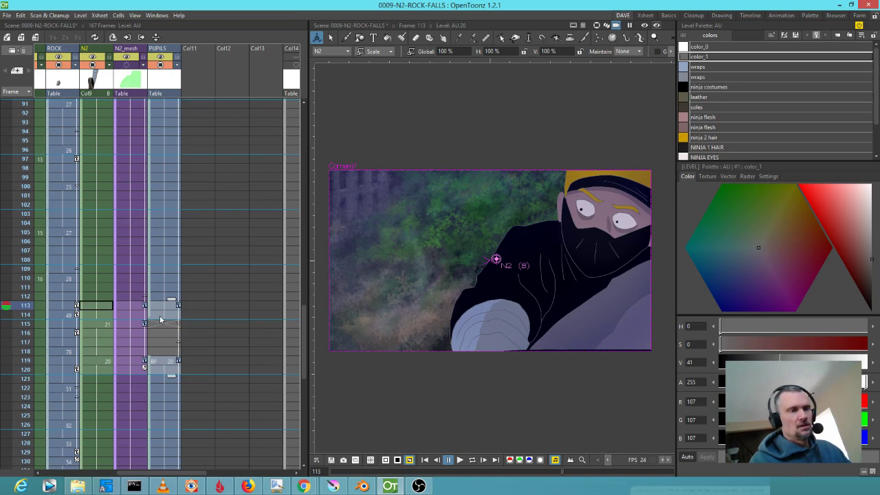
{"action": "left_click", "coordinate": [195, 309]}
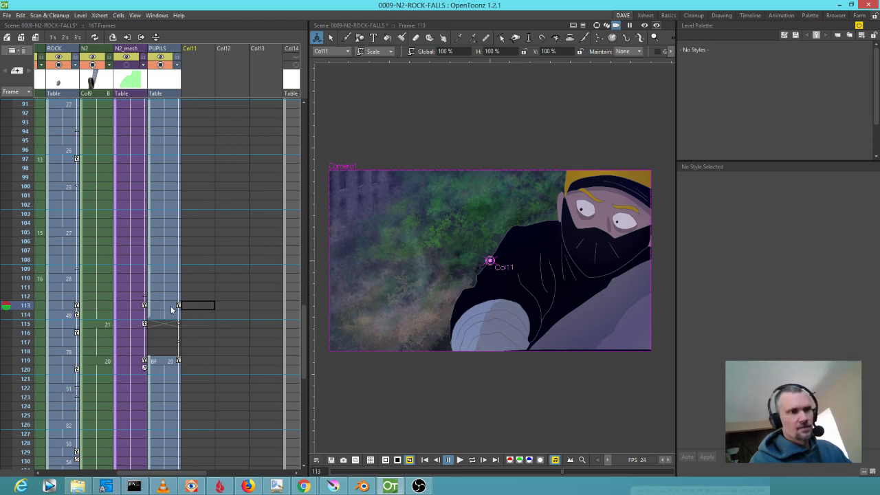
{"action": "left_click", "coordinate": [84, 307]}
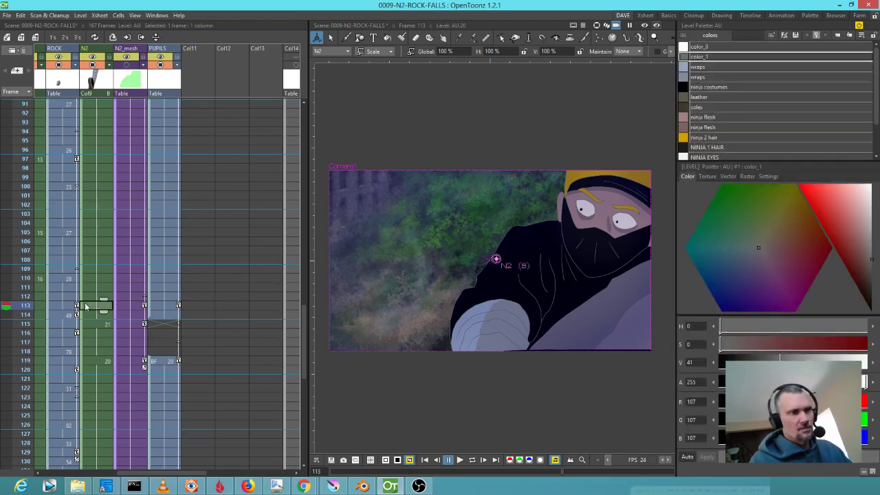
{"action": "left_click_drag", "start_coordinate": [86, 331], "coordinate": [159, 362]}
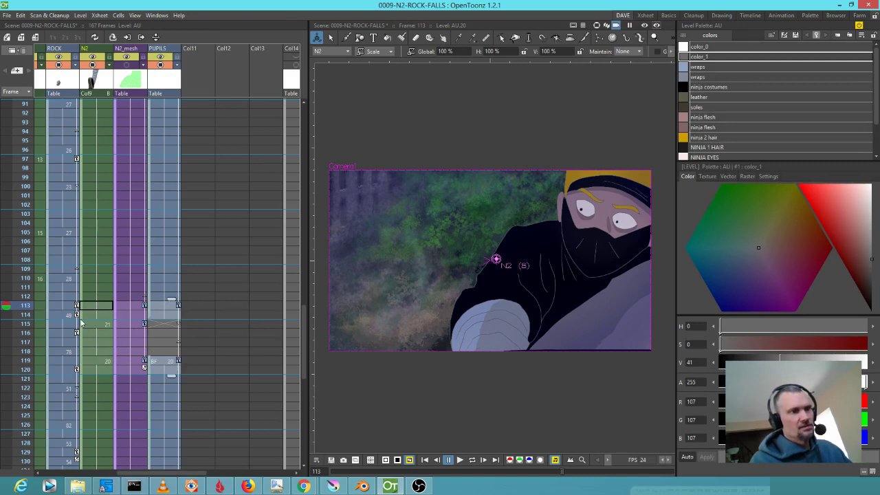
{"action": "left_click_drag", "start_coordinate": [80, 323], "coordinate": [204, 327]}
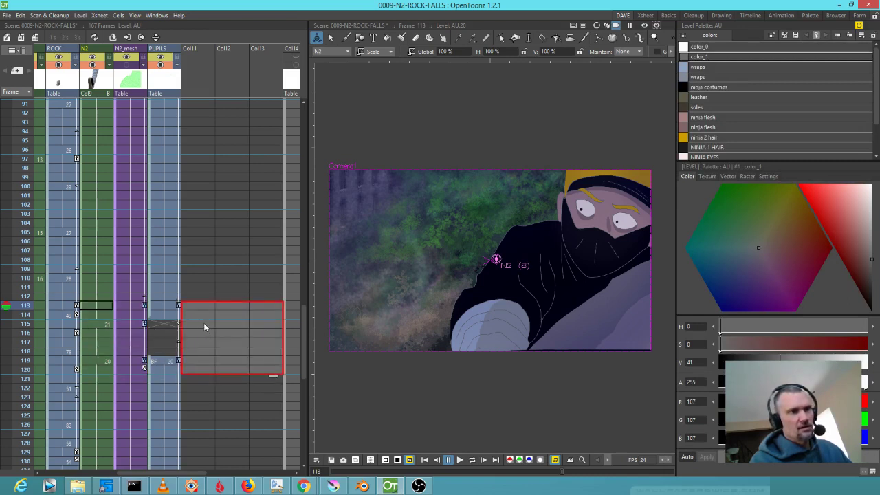
Delete the blink's cells and keyframes at frames 113 to 120 in the three ninja columns and undo the deletion.
{"action": "left_click", "coordinate": [95, 305]}
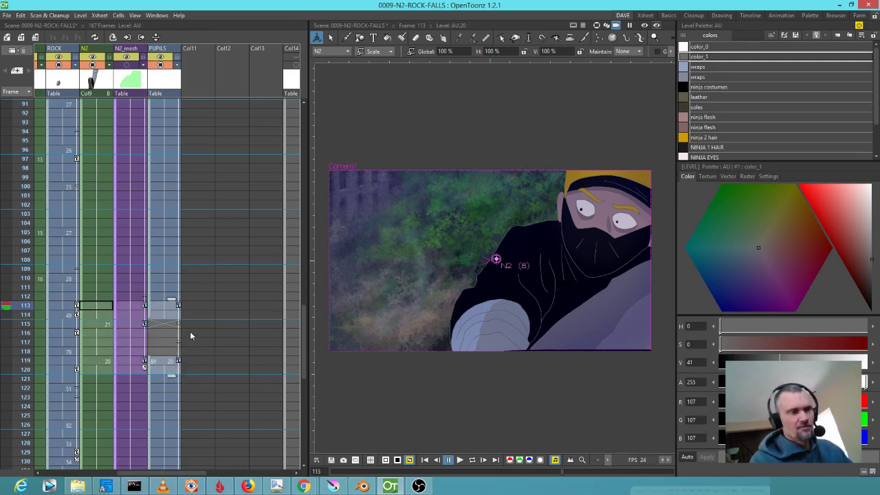
{"action": "key", "text": "Delete"}
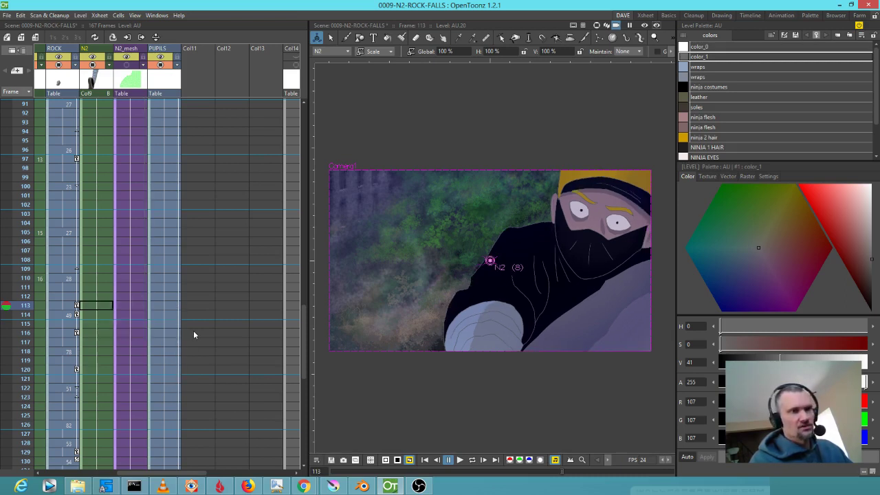
{"action": "key", "text": "ctrl+z"}
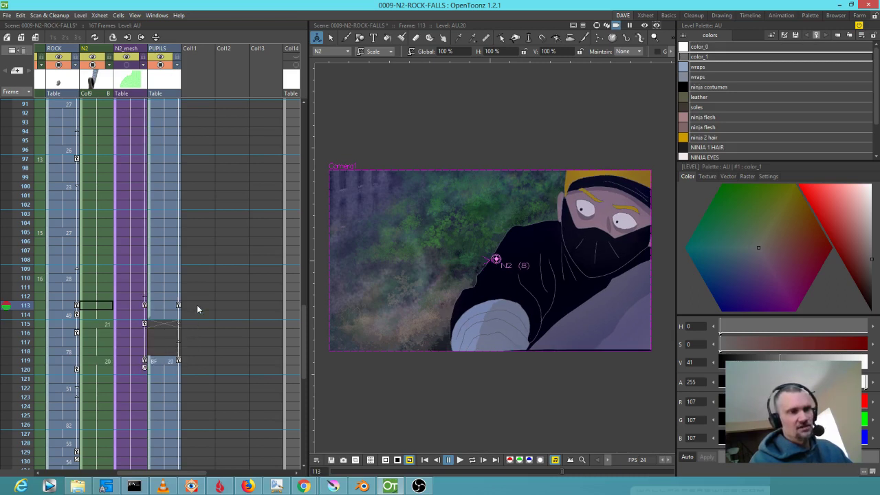
{"action": "left_click", "coordinate": [196, 305]}
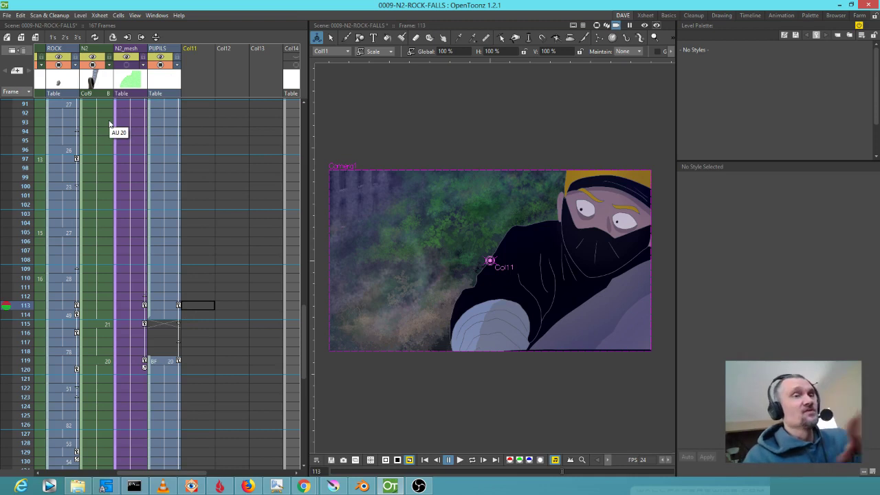
Try to extend the ninja's hold at frame 112 by four frames across the N2, N2_mesh and PUPILS columns, and undo it.
{"action": "scroll", "coordinate": [222, 189], "scroll_direction": "left", "scroll_amount": 3}
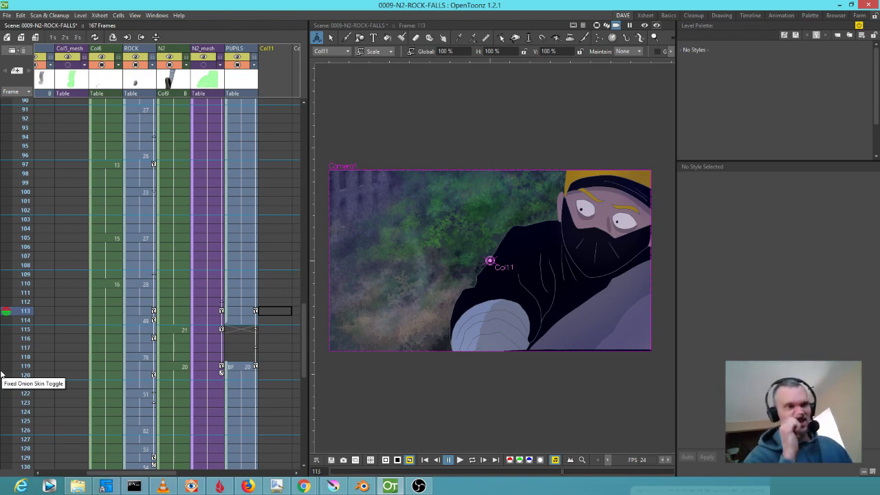
{"action": "left_click", "coordinate": [163, 304]}
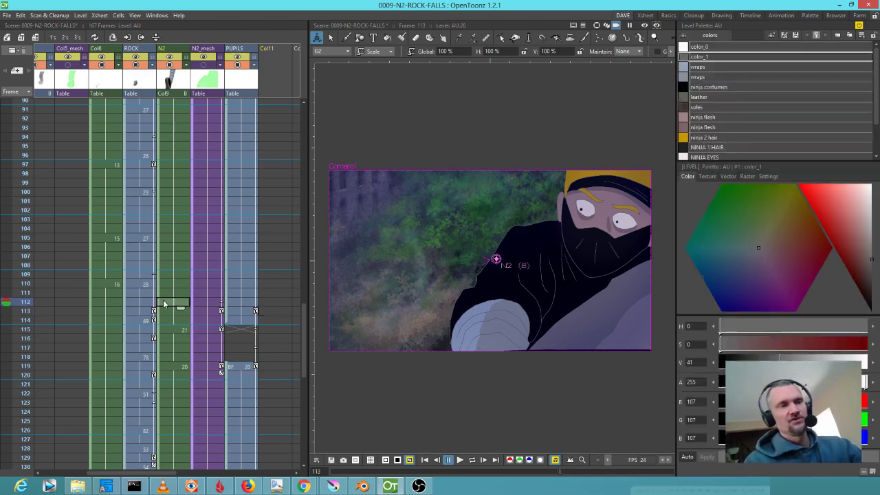
{"action": "left_click_drag", "start_coordinate": [163, 303], "coordinate": [249, 309]}
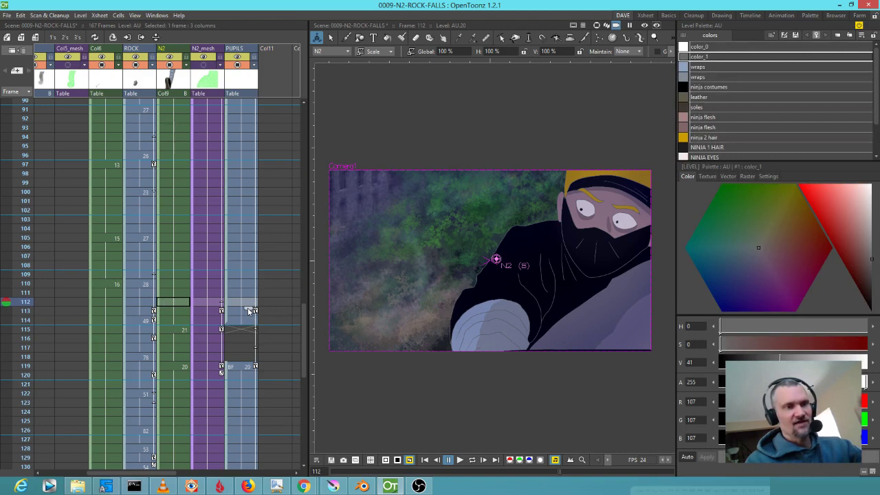
{"action": "left_click_drag", "start_coordinate": [249, 310], "coordinate": [250, 348]}
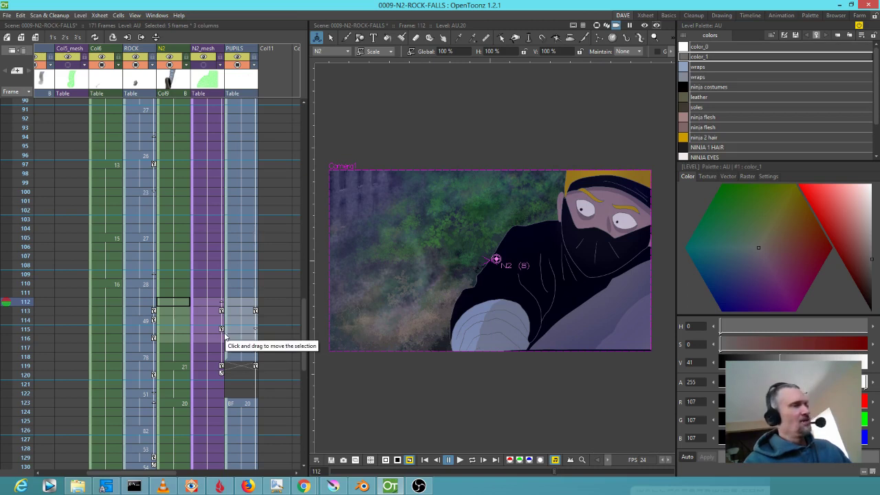
{"action": "key", "text": "ctrl+z"}
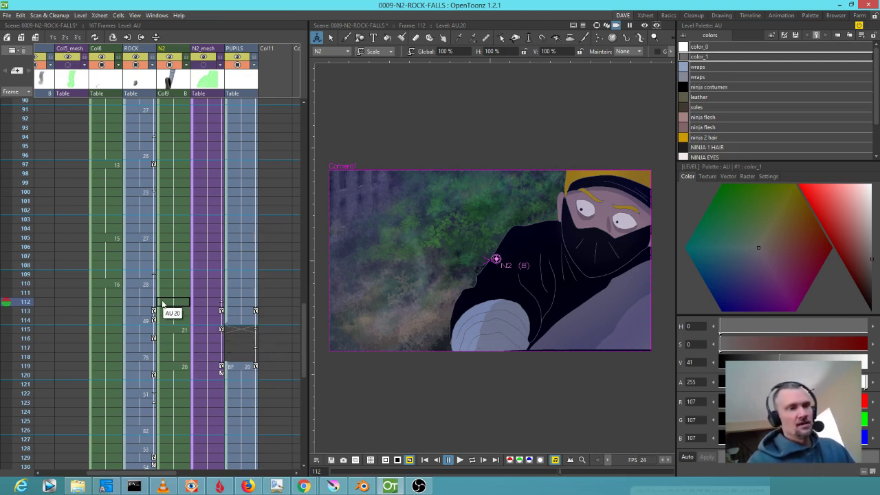
{"action": "left_click_drag", "start_coordinate": [164, 303], "coordinate": [240, 307]}
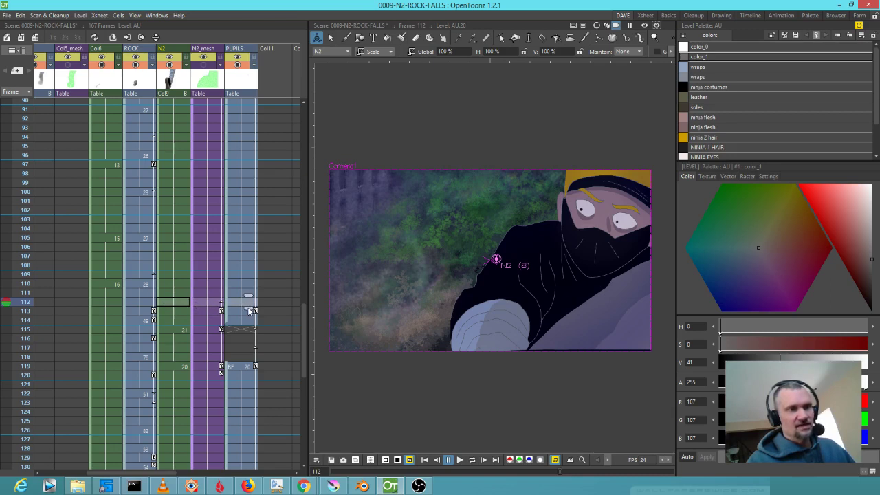
{"action": "left_click_drag", "start_coordinate": [248, 310], "coordinate": [250, 315]}
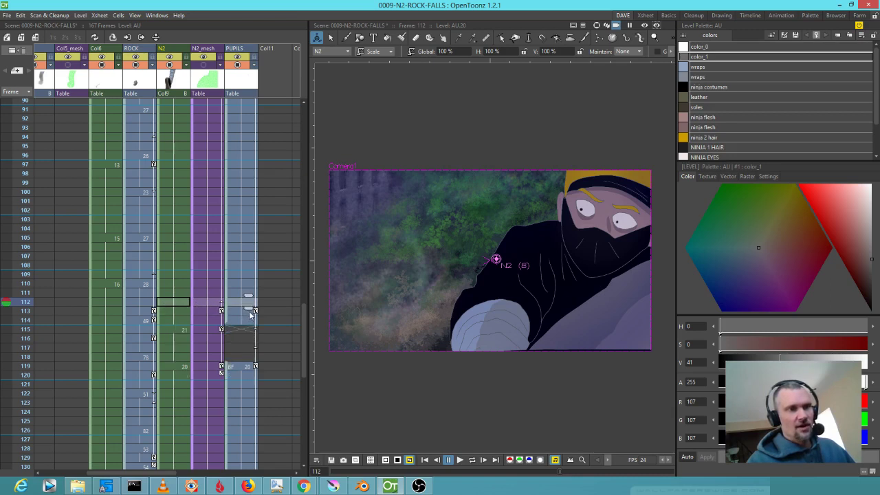
{"action": "left_click", "coordinate": [176, 302]}
{"action": "left_click_drag", "start_coordinate": [167, 302], "coordinate": [242, 304]}
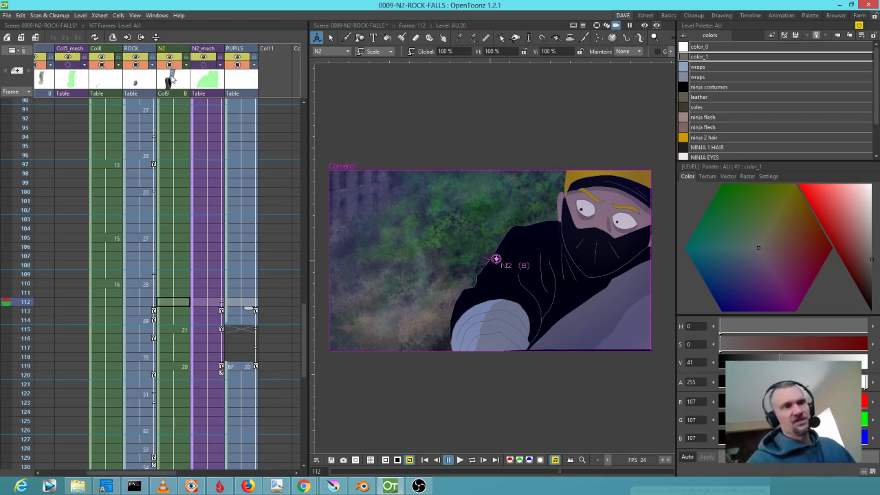
Collapse the N2, N2_mesh and PUPILS columns into a sub-xsheet that includes the relevant pegbars, and open it.
{"action": "left_click_drag", "start_coordinate": [170, 79], "coordinate": [234, 80]}
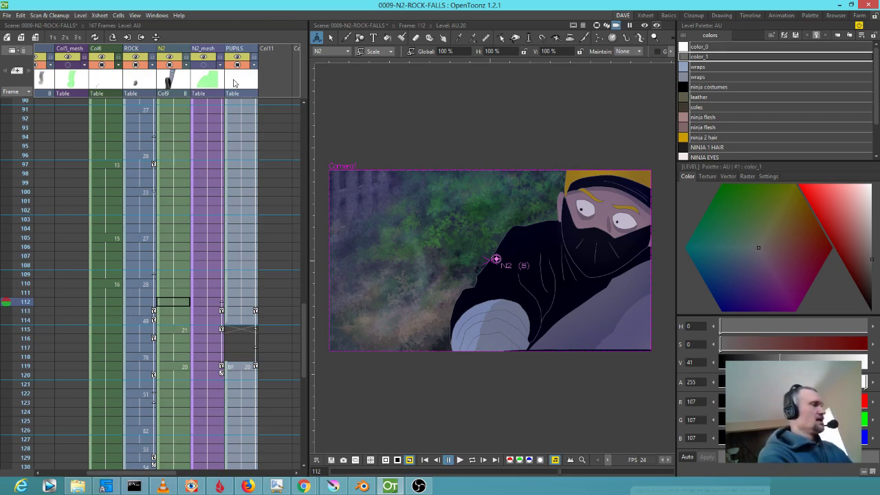
{"action": "key", "text": "alt+c"}
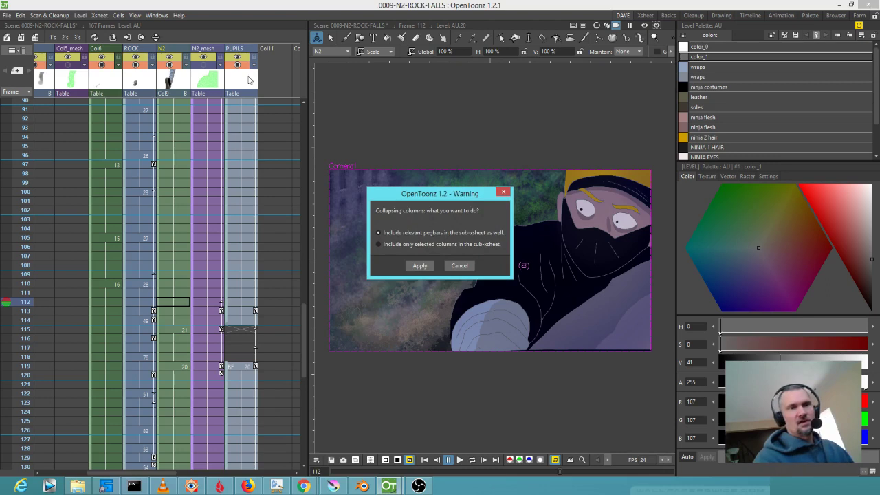
{"action": "left_click", "coordinate": [420, 265]}
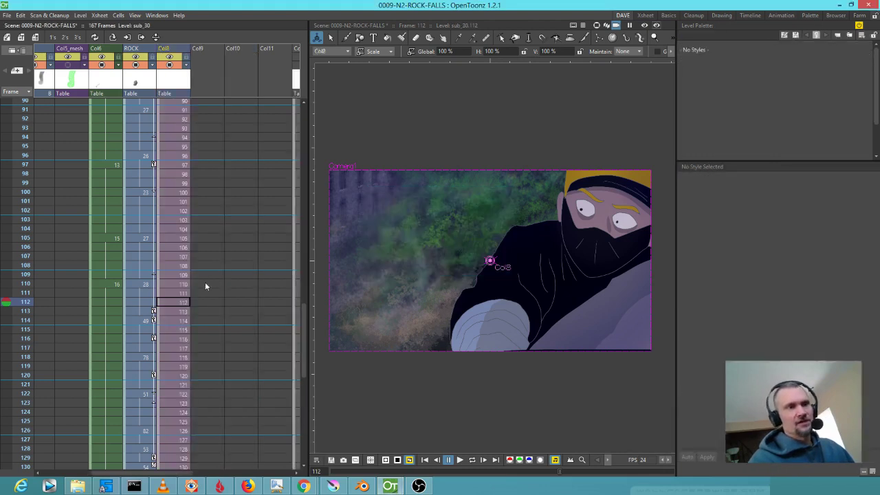
{"action": "left_click", "coordinate": [180, 303]}
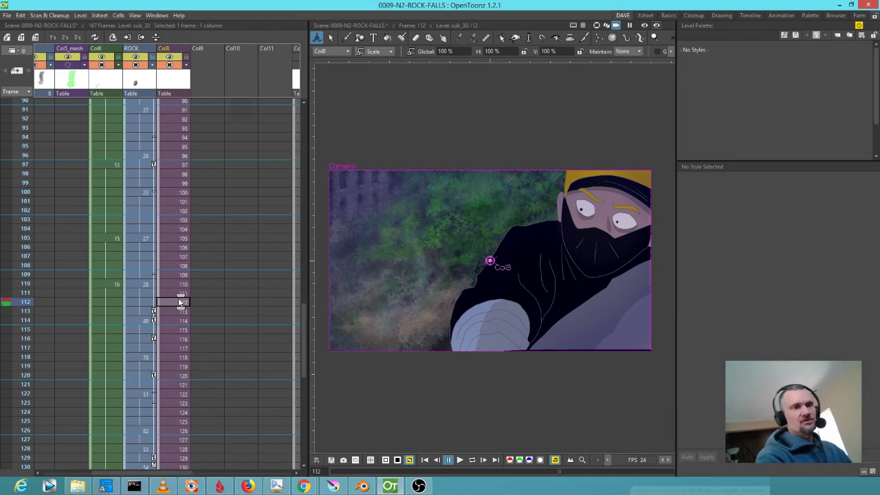
{"action": "double_click", "coordinate": [179, 302]}
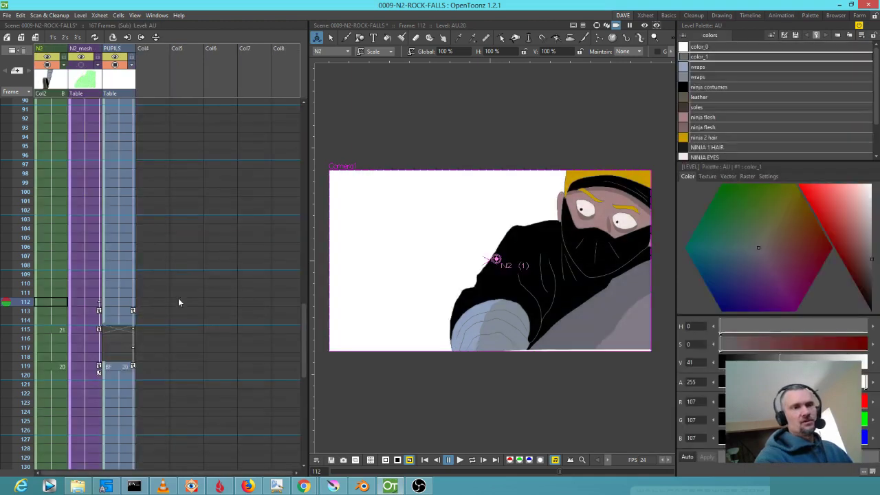
Insert four frames at frame 109 across all the sub-xsheet's columns to delay the blink, and return to the main xsheet.
{"action": "left_click", "coordinate": [39, 277]}
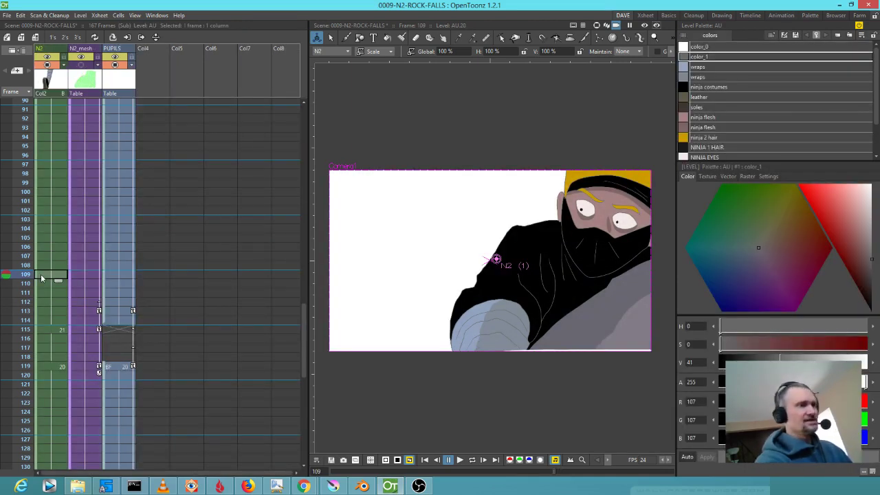
{"action": "key", "text": "Insert"}
{"action": "key", "text": "Insert"}
{"action": "key", "text": "Insert"}
{"action": "key", "text": "Insert"}
{"action": "key", "text": "Insert"}
{"action": "key", "text": "Insert"}
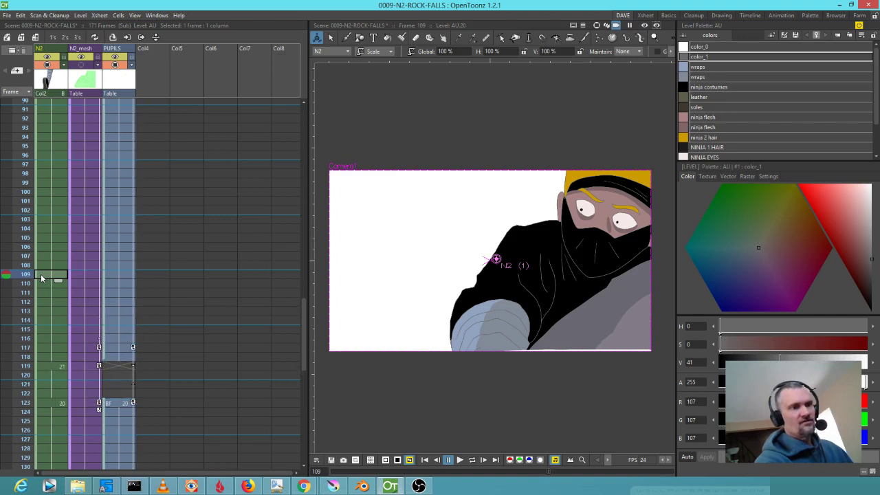
{"action": "key", "text": "ctrl+w"}
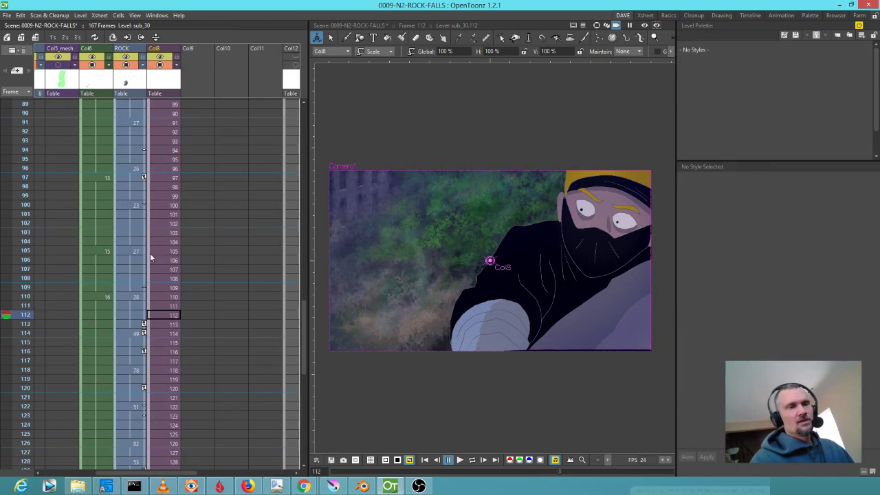
Scrub through the retimed blink, and delete the Col8 sub-xsheet's exposed cells from frame 160 to 167.
{"action": "left_click", "coordinate": [22, 260]}
{"action": "mouse_move", "coordinate": [22, 261]}
{"action": "left_mouse_down"}
{"action": "mouse_move", "coordinate": [11, 453]}
{"action": "mouse_move", "coordinate": [20, 342]}
{"action": "left_mouse_up"}
{"action": "left_click_drag", "start_coordinate": [37, 310], "coordinate": [40, 298]}
{"action": "scroll", "coordinate": [103, 316], "scroll_direction": "down", "scroll_amount": 7}
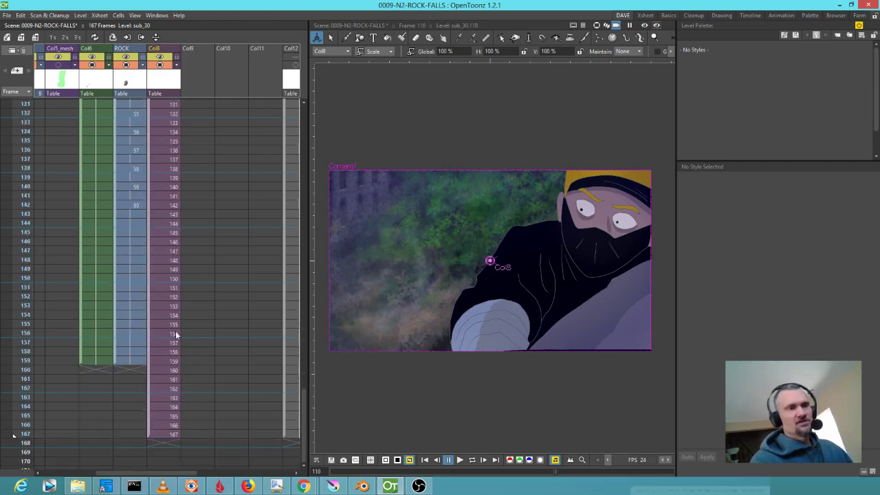
{"action": "left_click", "coordinate": [158, 371]}
{"action": "left_click", "coordinate": [152, 430], "text": "shift"}
{"action": "key", "text": "Delete"}
{"action": "scroll", "coordinate": [176, 368], "scroll_direction": "up", "scroll_amount": 6}
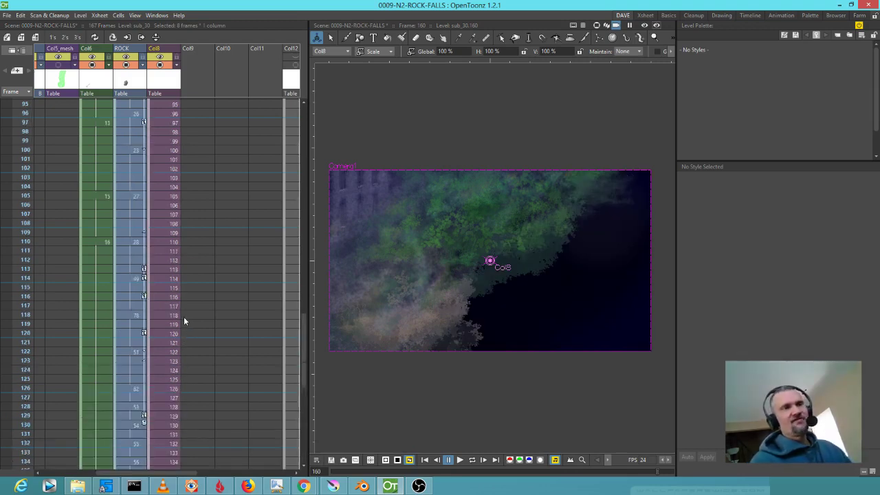
{"action": "scroll", "coordinate": [181, 317], "scroll_direction": "up", "scroll_amount": 15}
{"action": "left_click", "coordinate": [158, 81]}
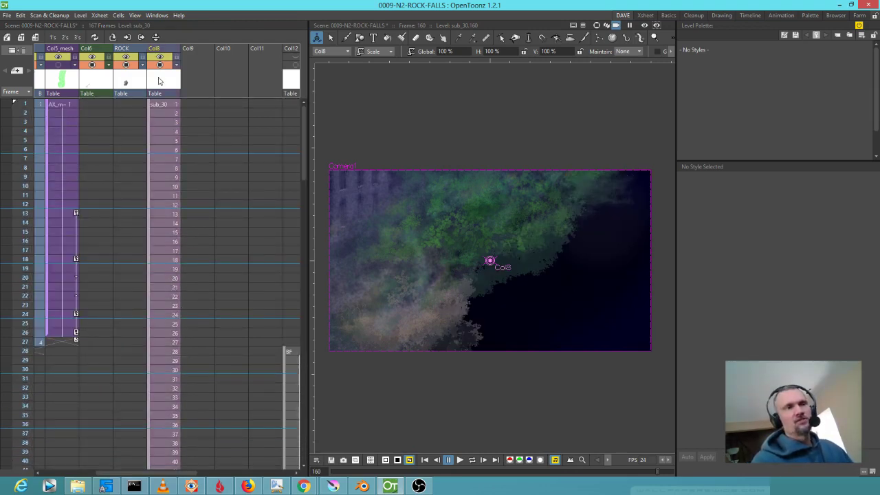
{"action": "right_click", "coordinate": [158, 81]}
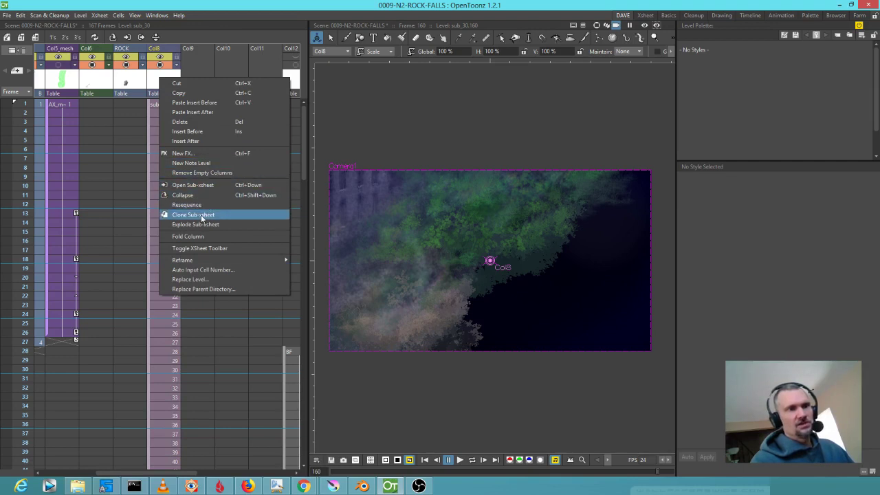
{"action": "left_click", "coordinate": [203, 224]}
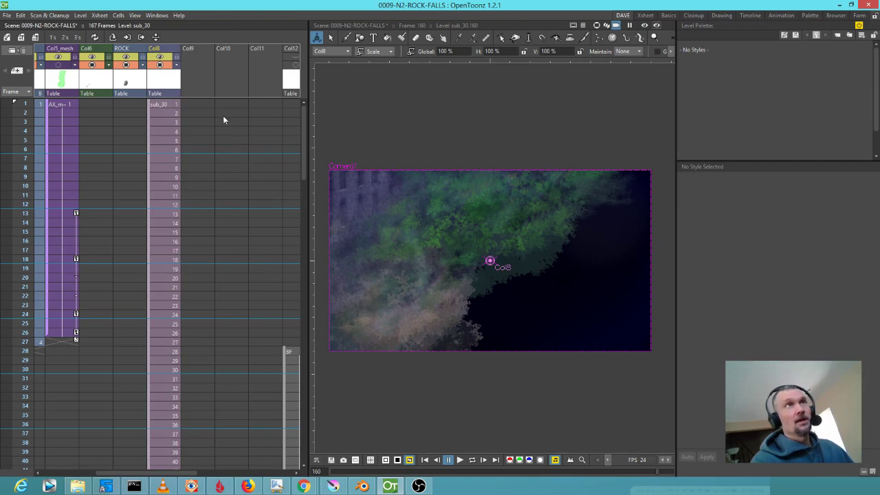
{"action": "scroll", "coordinate": [226, 261], "scroll_direction": "down", "scroll_amount": 10}
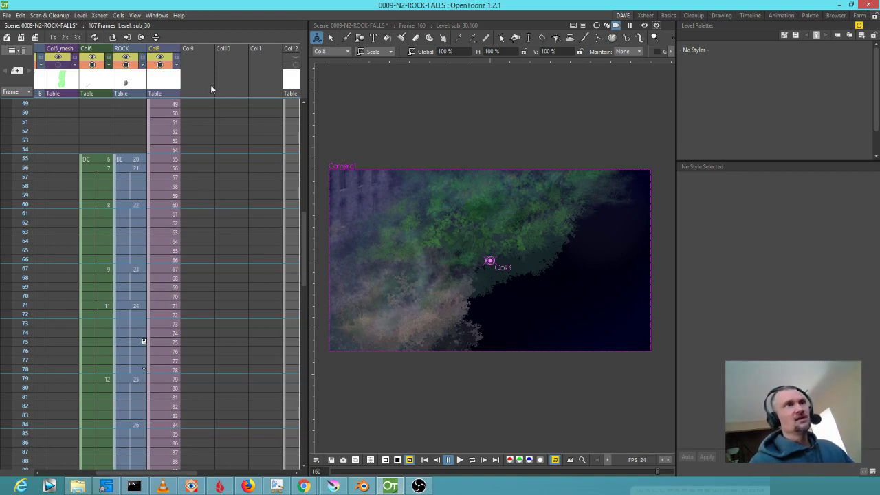
Save everything, and explode the Col8 sub-xsheet, bringing its relevant pegbars into the main xsheet.
{"action": "left_click", "coordinate": [8, 16]}
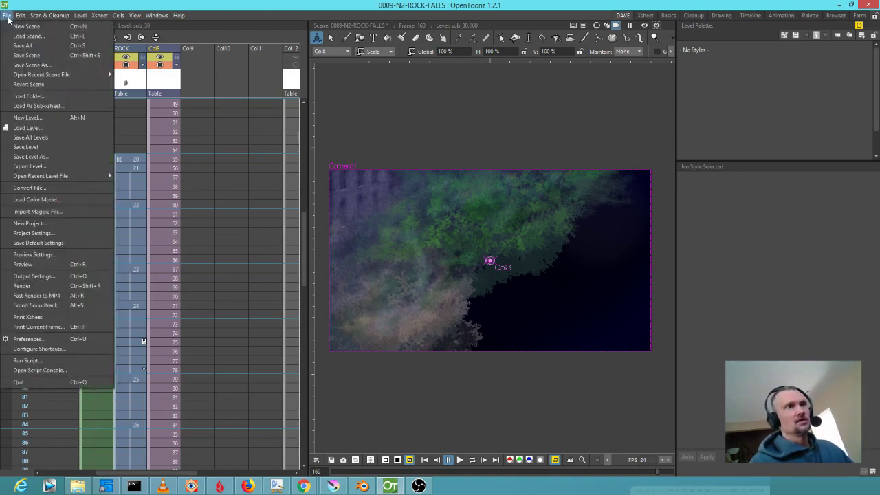
{"action": "left_click", "coordinate": [10, 45]}
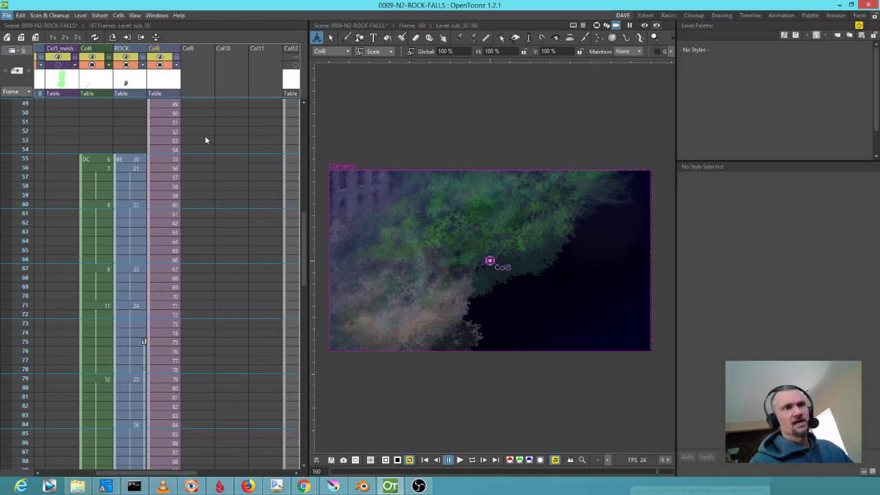
{"action": "left_click", "coordinate": [155, 160]}
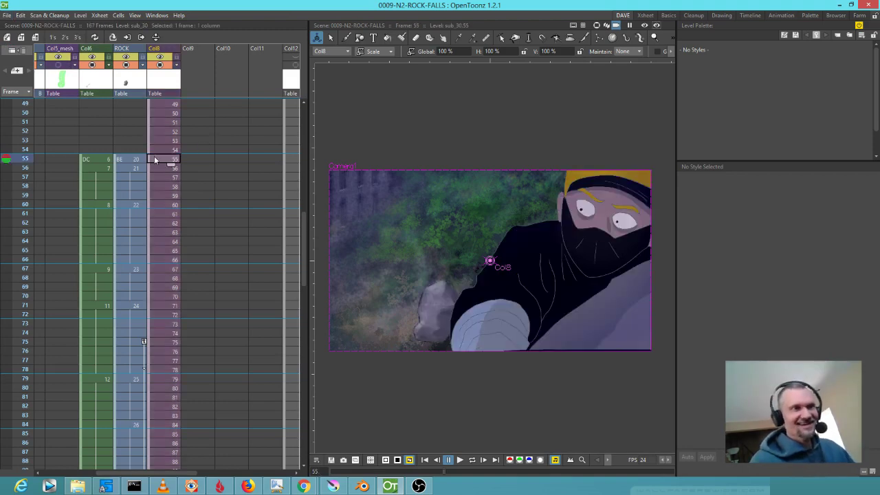
{"action": "right_click", "coordinate": [160, 84]}
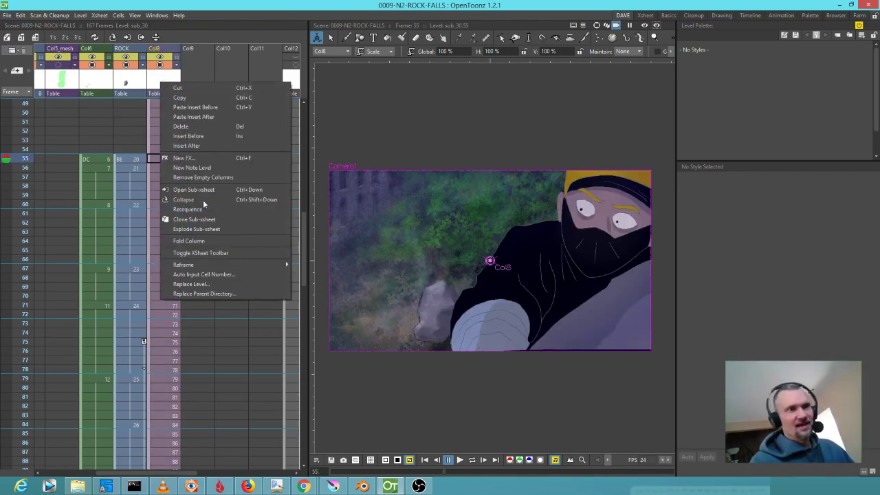
{"action": "left_click", "coordinate": [198, 230]}
{"action": "left_click", "coordinate": [419, 264]}
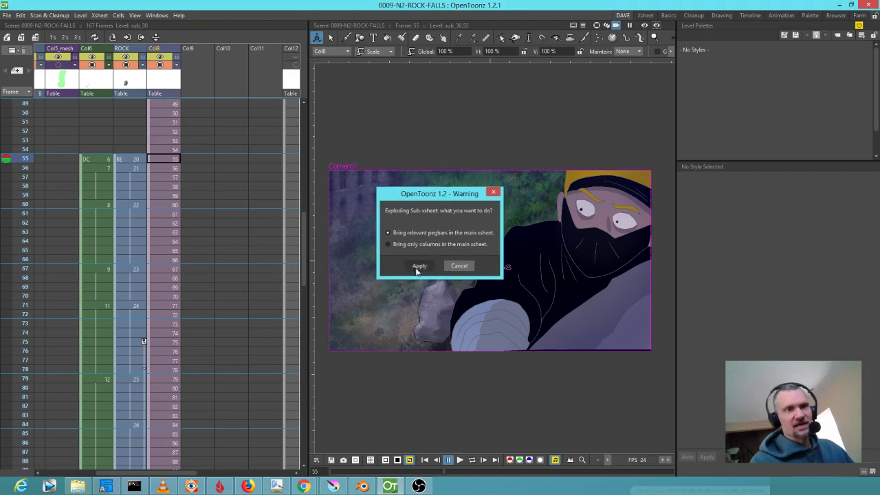
{"action": "scroll", "coordinate": [212, 180], "scroll_direction": "up", "scroll_amount": 5}
{"action": "scroll", "coordinate": [212, 181], "scroll_direction": "up", "scroll_amount": 6}
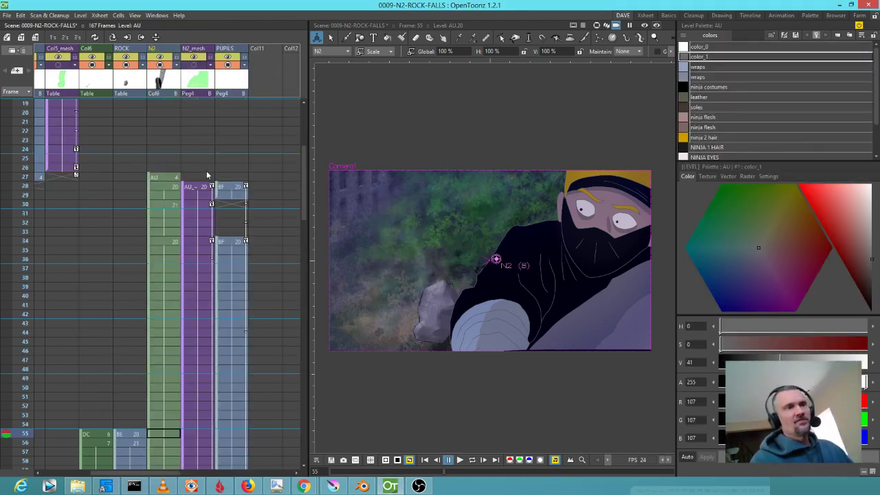
Move the late PUPILS keyframes, beginning at frame 156, earlier so that they begin at frame 148.
{"action": "mouse_move", "coordinate": [22, 153]}
{"action": "left_mouse_down"}
{"action": "mouse_move", "coordinate": [2, 490]}
{"action": "mouse_move", "coordinate": [3, 481]}
{"action": "left_mouse_up"}
{"action": "mouse_move", "coordinate": [44, 387]}
{"action": "left_mouse_down"}
{"action": "mouse_move", "coordinate": [72, 255]}
{"action": "mouse_move", "coordinate": [37, 474]}
{"action": "left_mouse_up"}
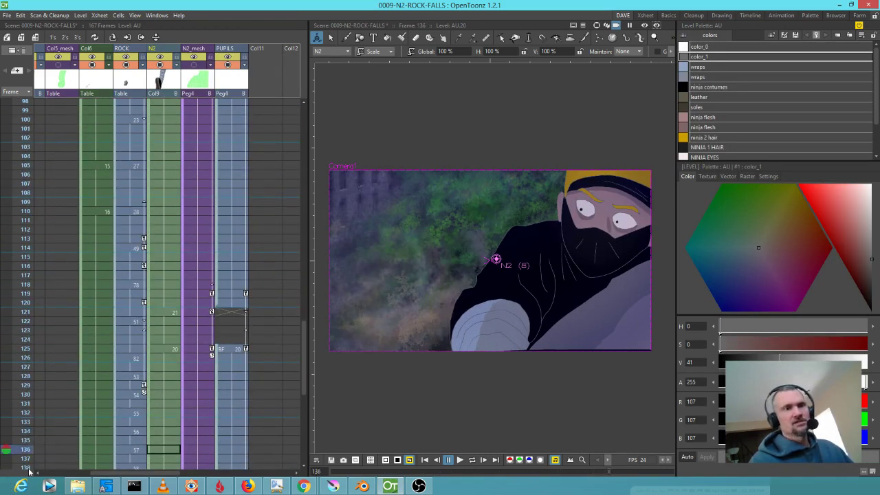
{"action": "scroll", "coordinate": [61, 421], "scroll_direction": "down", "scroll_amount": 8}
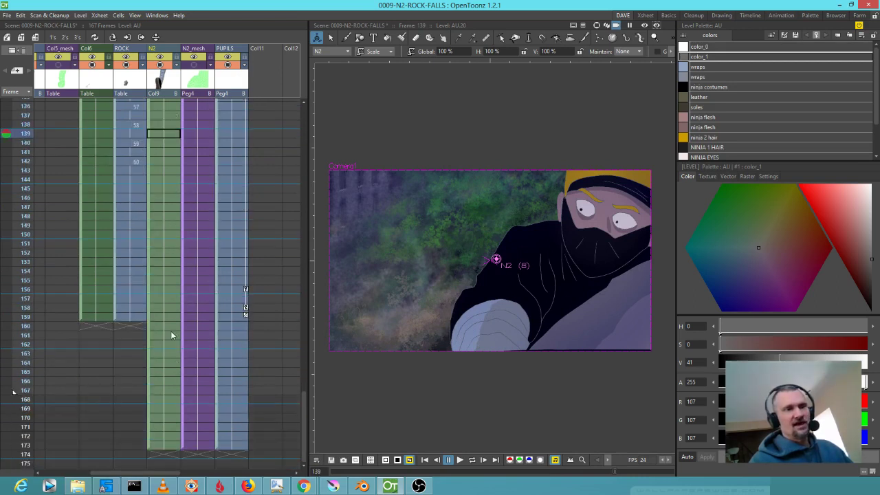
{"action": "mouse_move", "coordinate": [24, 231]}
{"action": "left_mouse_down"}
{"action": "mouse_move", "coordinate": [11, 325]}
{"action": "mouse_move", "coordinate": [15, 244]}
{"action": "left_mouse_up"}
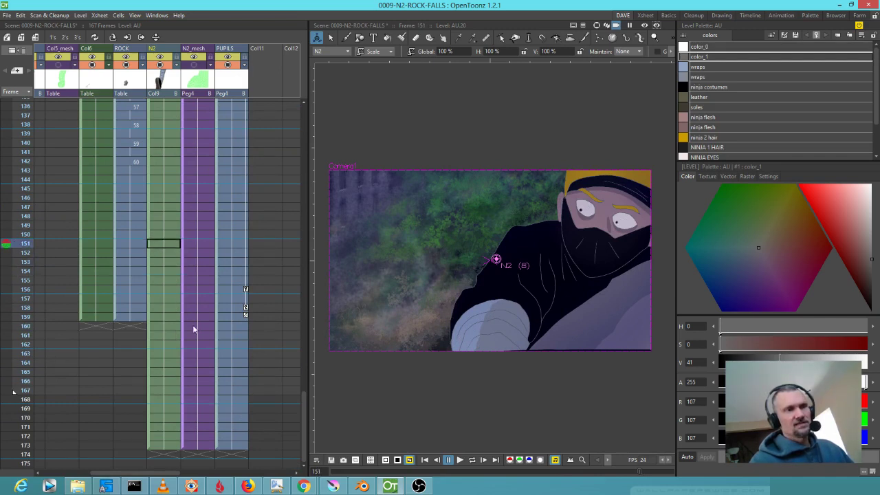
{"action": "left_click", "coordinate": [246, 308]}
{"action": "left_click", "coordinate": [246, 290], "text": "shift"}
{"action": "left_click_drag", "start_coordinate": [246, 290], "coordinate": [253, 221]}
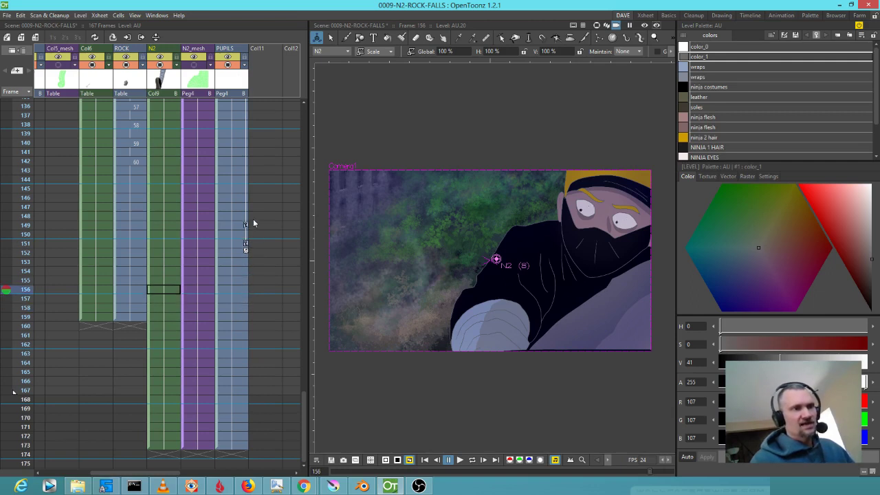
{"action": "left_click_drag", "start_coordinate": [25, 198], "coordinate": [18, 283]}
Delete the surplus cells from frame 160 onward in the N2, N2_mesh and PUPILS columns.
{"action": "left_click_drag", "start_coordinate": [169, 328], "coordinate": [226, 454]}
{"action": "key", "text": "Delete"}
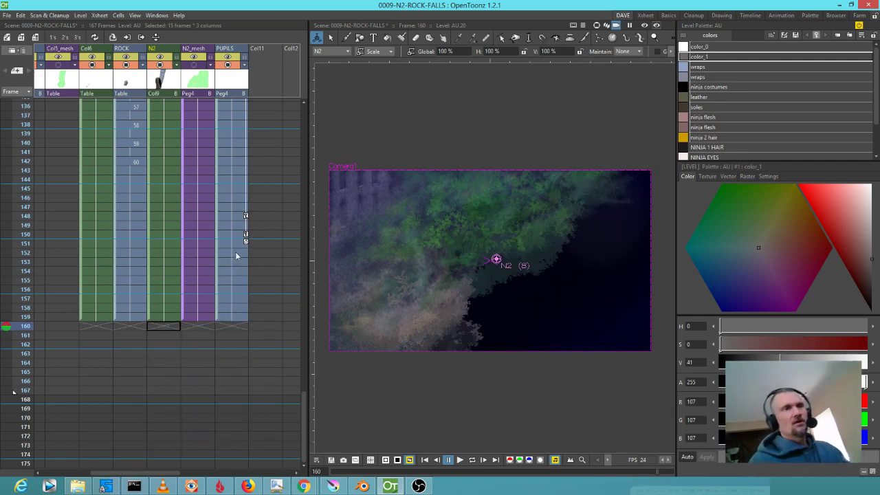
{"action": "scroll", "coordinate": [235, 252], "scroll_direction": "up", "scroll_amount": 15}
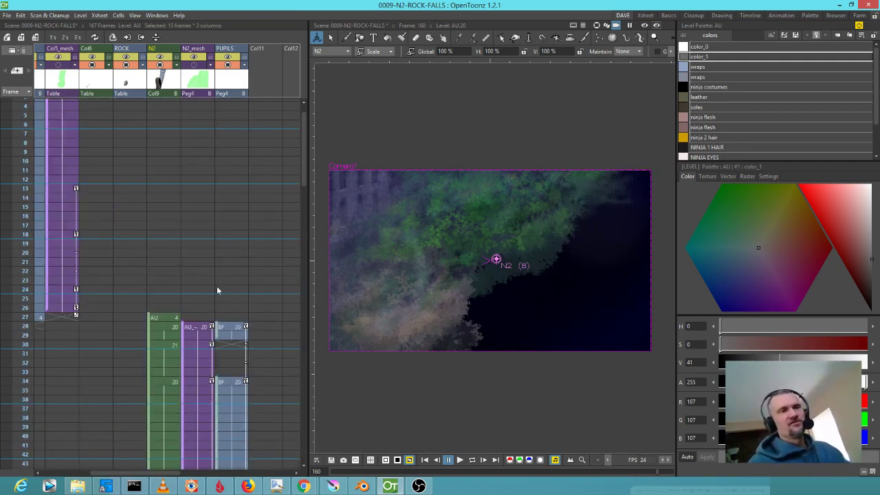
{"action": "scroll", "coordinate": [215, 284], "scroll_direction": "up", "scroll_amount": 1}
{"action": "scroll", "coordinate": [236, 261], "scroll_direction": "left", "scroll_amount": 3}
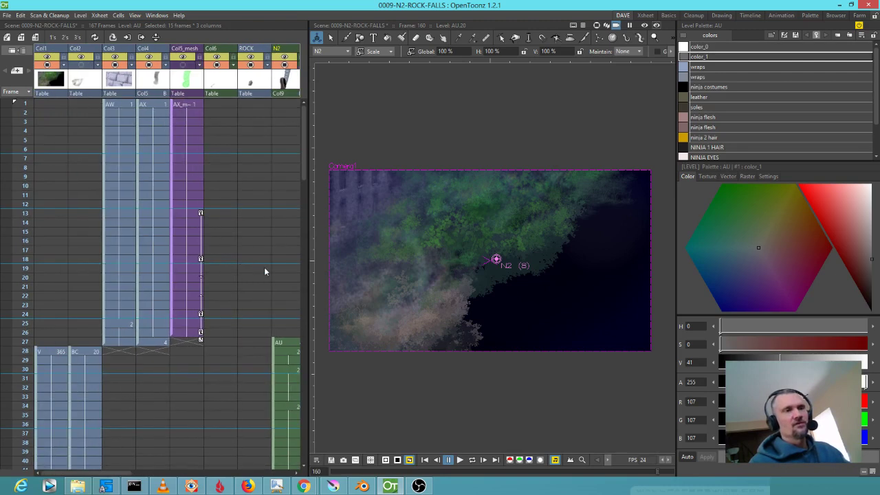
{"action": "scroll", "coordinate": [262, 269], "scroll_direction": "right", "scroll_amount": 3}
{"action": "scroll", "coordinate": [198, 262], "scroll_direction": "down", "scroll_amount": 7}
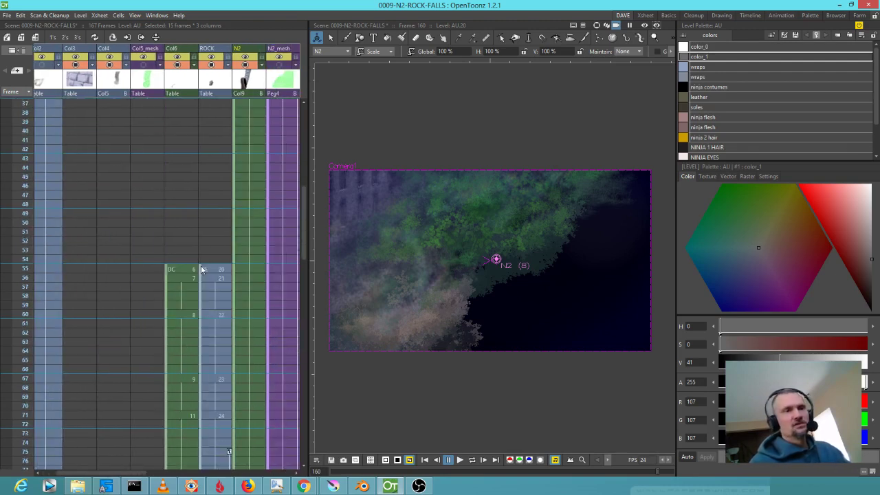
{"action": "scroll", "coordinate": [217, 269], "scroll_direction": "up", "scroll_amount": 7}
{"action": "left_click_drag", "start_coordinate": [238, 269], "coordinate": [185, 239]}
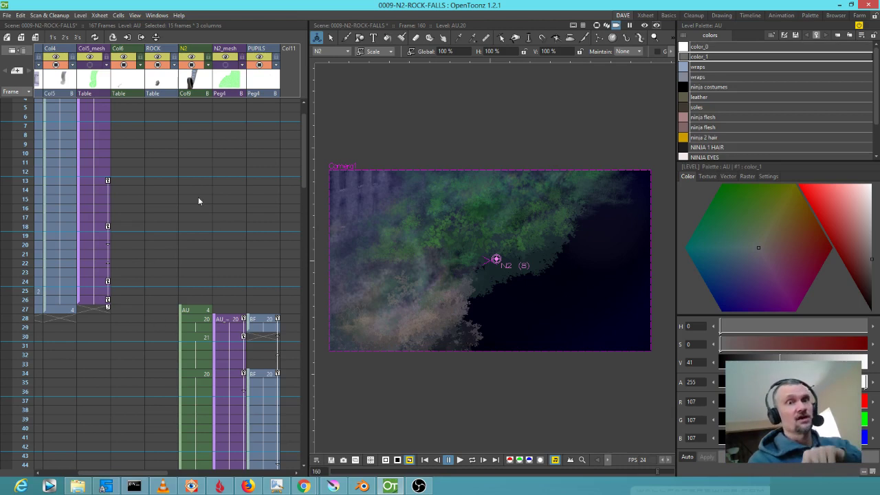
{"action": "left_click", "coordinate": [21, 16]}
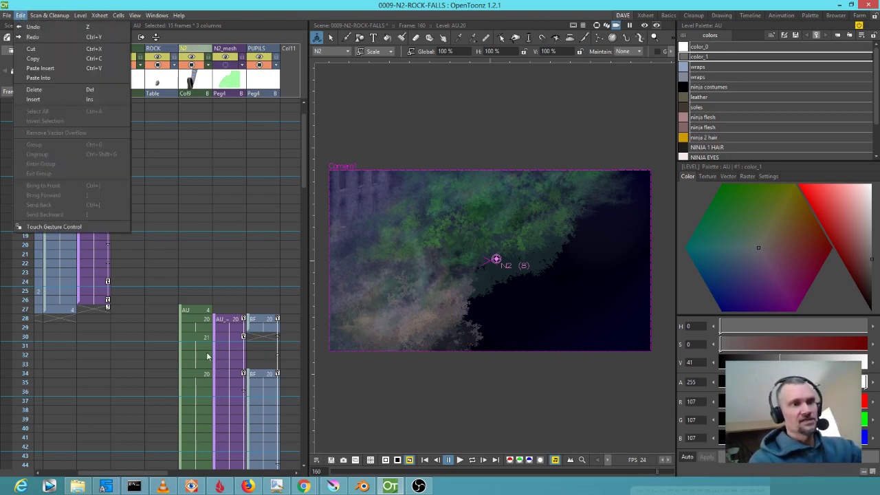
{"action": "left_click", "coordinate": [207, 355]}
{"action": "left_click", "coordinate": [89, 16]}
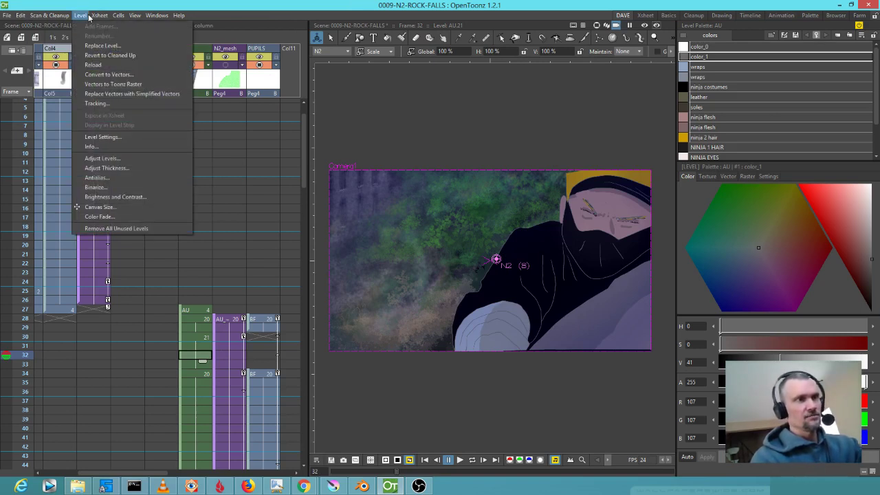
{"action": "mouse_move", "coordinate": [96, 16]}
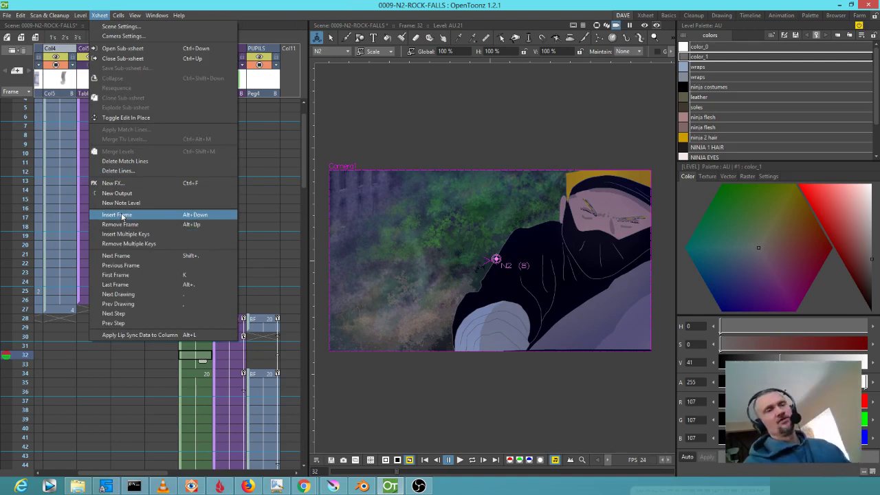
{"action": "left_click", "coordinate": [3, 224]}
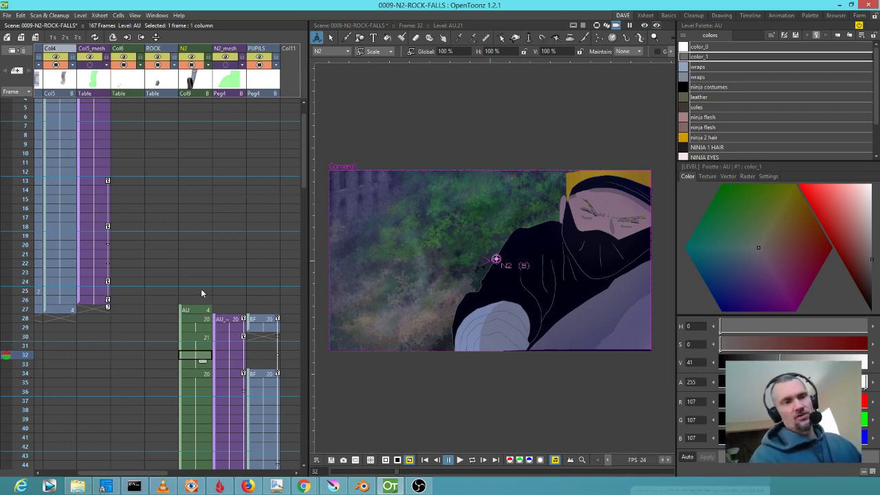
Select the N2, N2_mesh and PUPILS columns, and play back the shot to review the retimed blink.
{"action": "left_click_drag", "start_coordinate": [228, 292], "coordinate": [183, 174]}
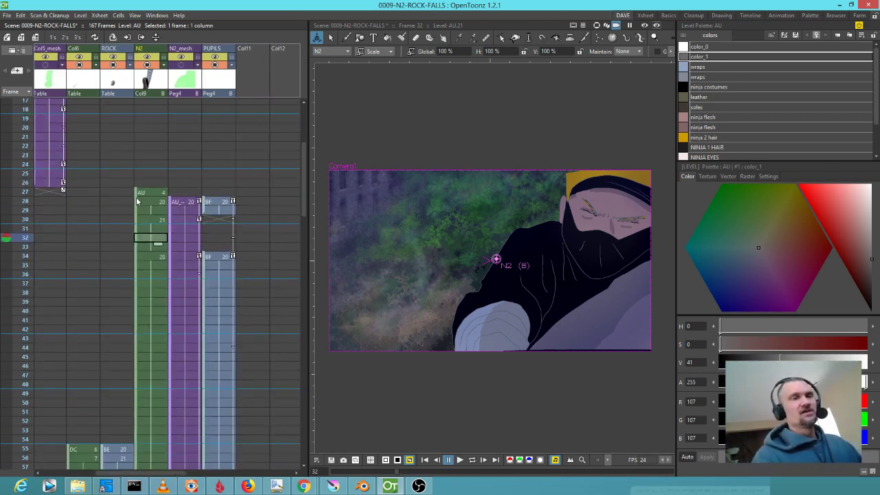
{"action": "left_click_drag", "start_coordinate": [157, 87], "coordinate": [209, 87]}
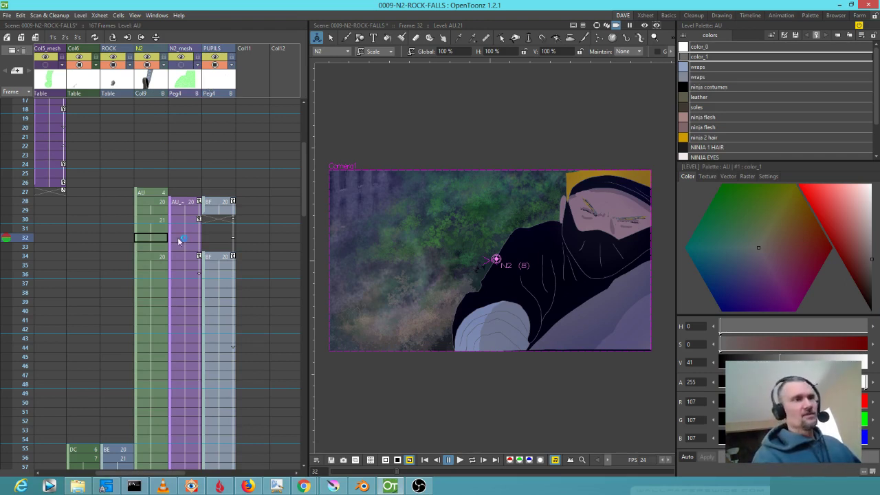
{"action": "scroll", "coordinate": [165, 223], "scroll_direction": "up", "scroll_amount": 5}
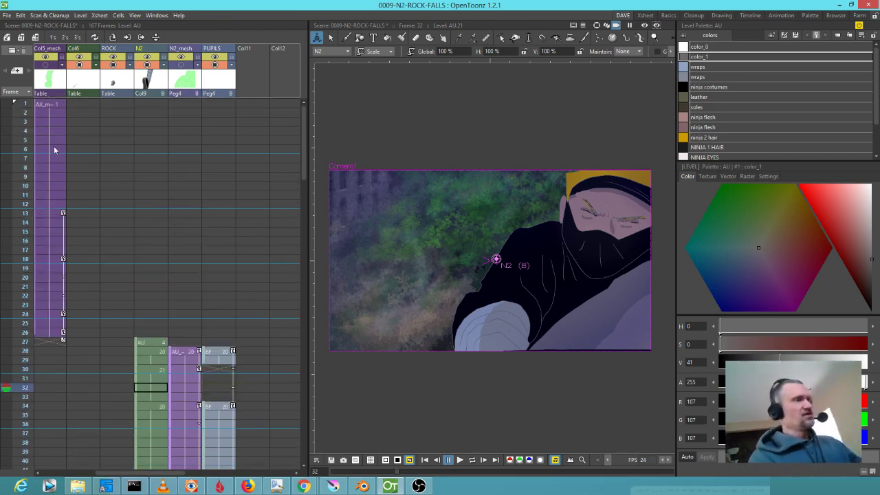
{"action": "key", "text": "l"}
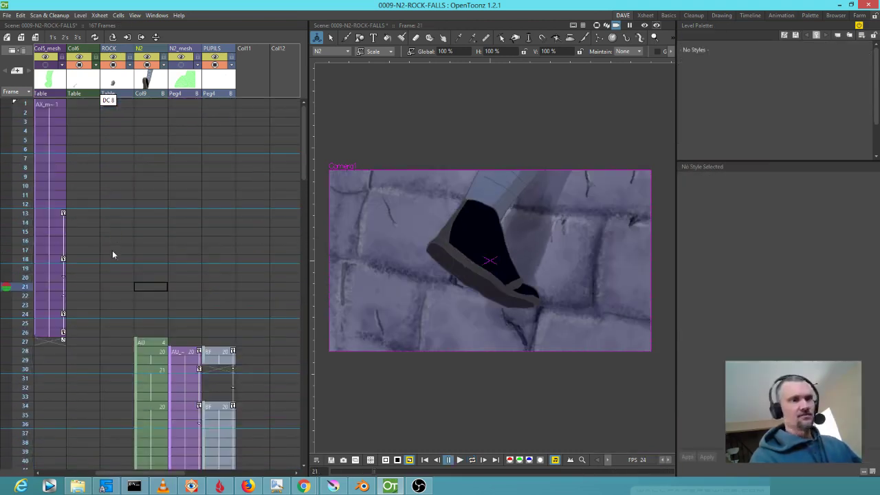
Extend the frame 159 cells of Col6, ROCK, N2, N2_mesh and PUPILS through frame 167.
{"action": "scroll", "coordinate": [129, 345], "scroll_direction": "down", "scroll_amount": 15}
{"action": "left_click_drag", "start_coordinate": [20, 314], "coordinate": [332, 369]}
{"action": "left_click_drag", "start_coordinate": [205, 358], "coordinate": [221, 411]}
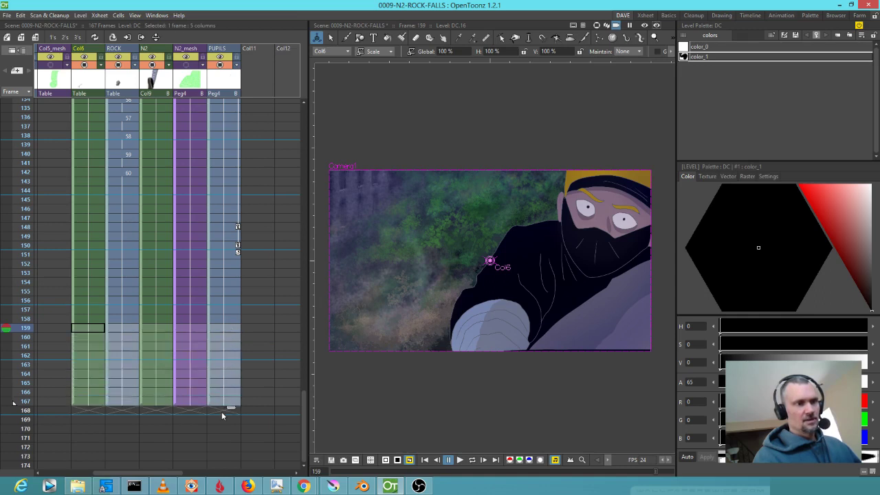
{"action": "left_click", "coordinate": [7, 16]}
{"action": "key", "text": "Escape"}
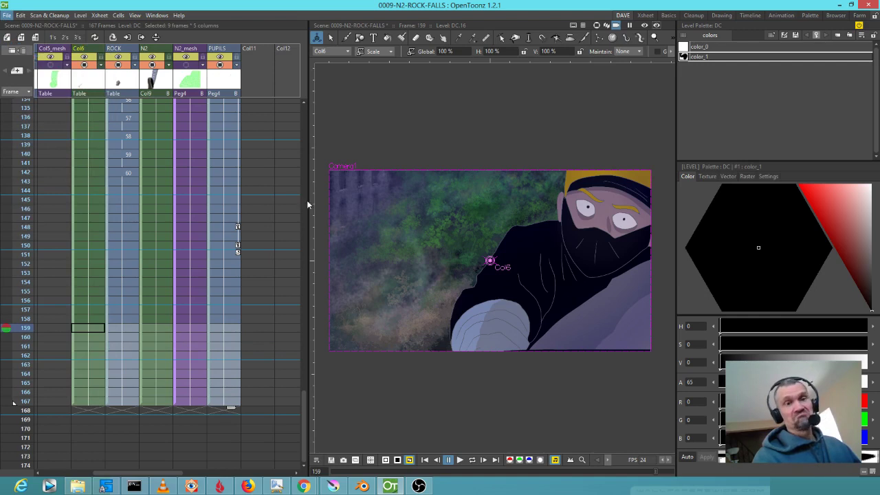